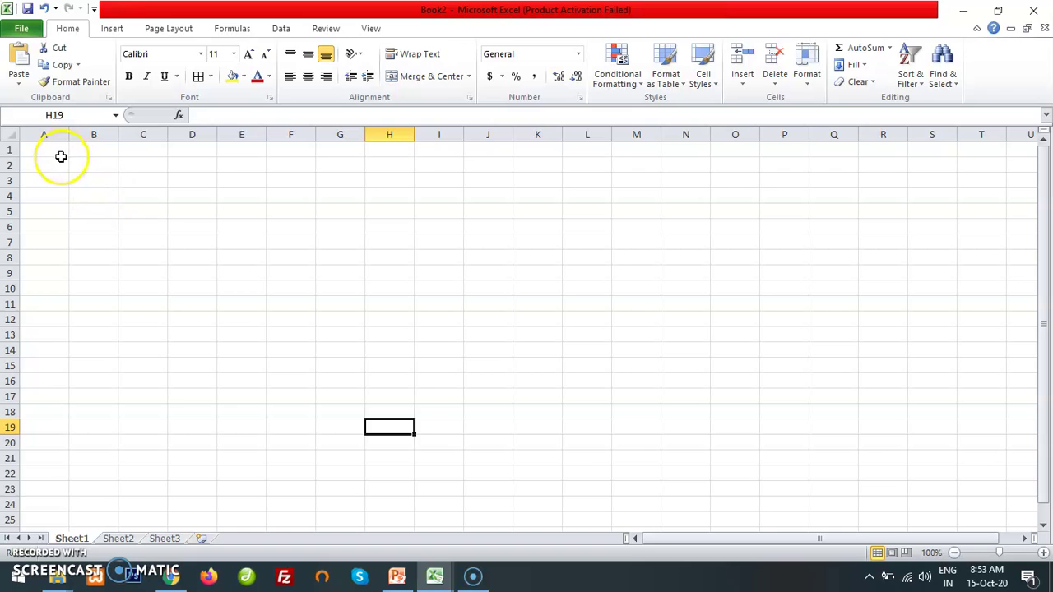
Fill the range A1:K25 with the standard yellow colour.
left_click_drag(54, 153, 712, 493)
left_click(459, 337)
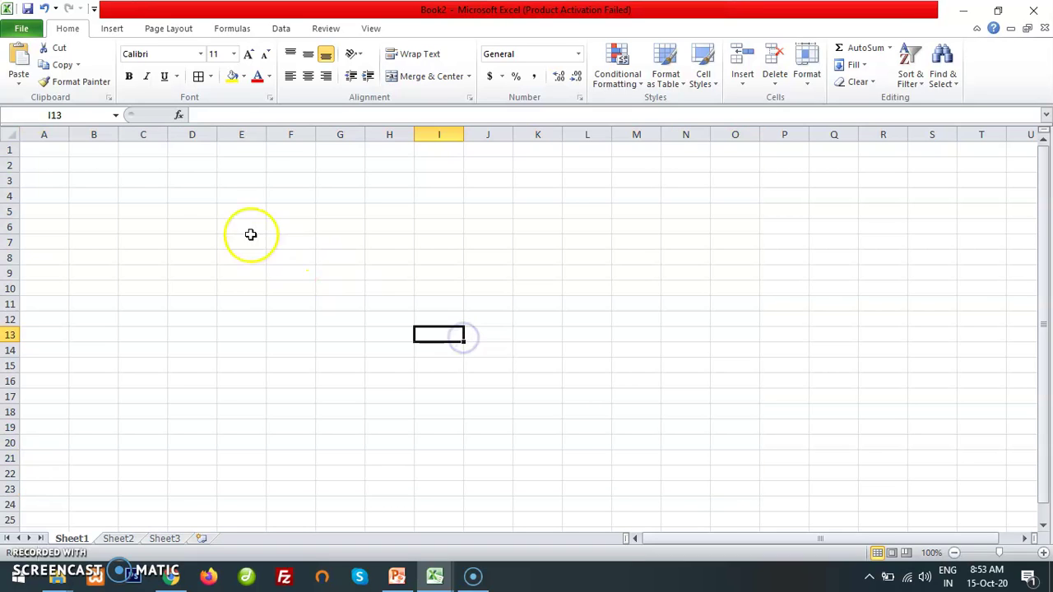
left_click(37, 148)
left_click_drag(37, 148, 537, 519)
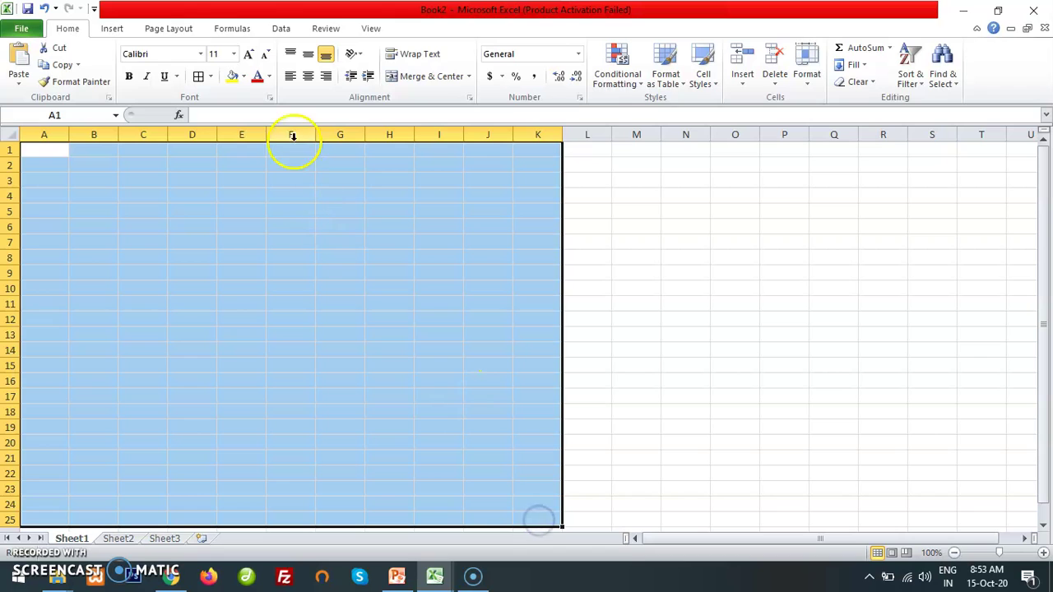
left_click(243, 76)
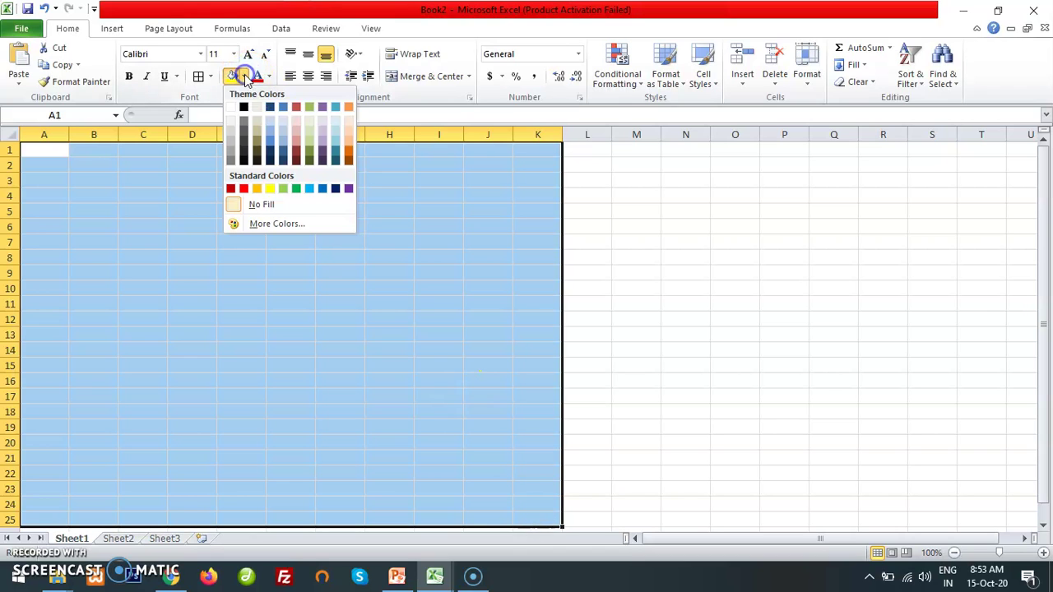
left_click(282, 188)
Apply All Borders to the range A1:K25.
left_click(40, 149)
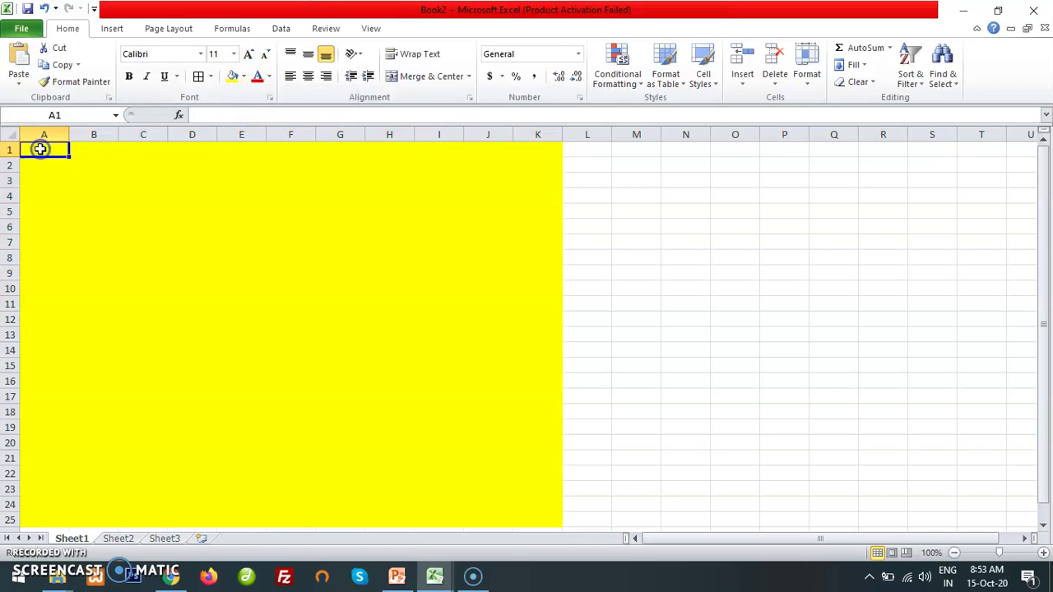
left_click_drag(37, 151, 538, 519)
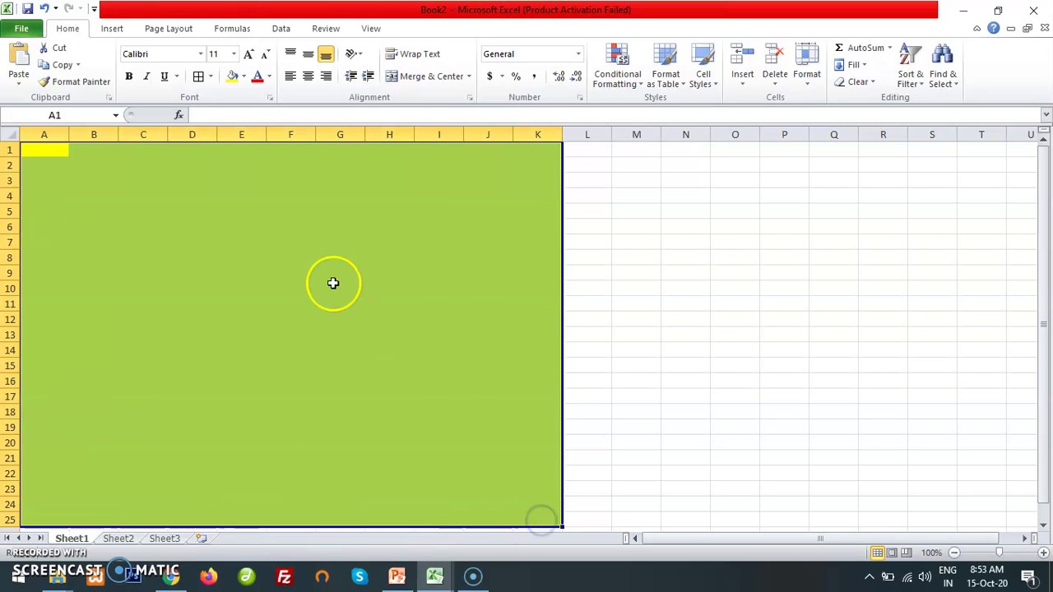
left_click(211, 75)
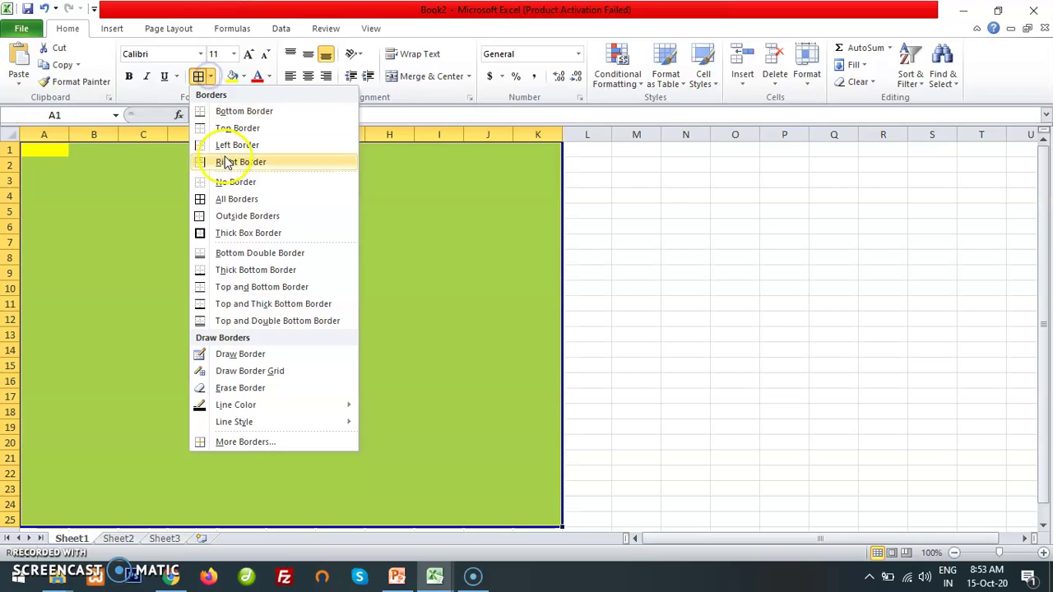
left_click(223, 199)
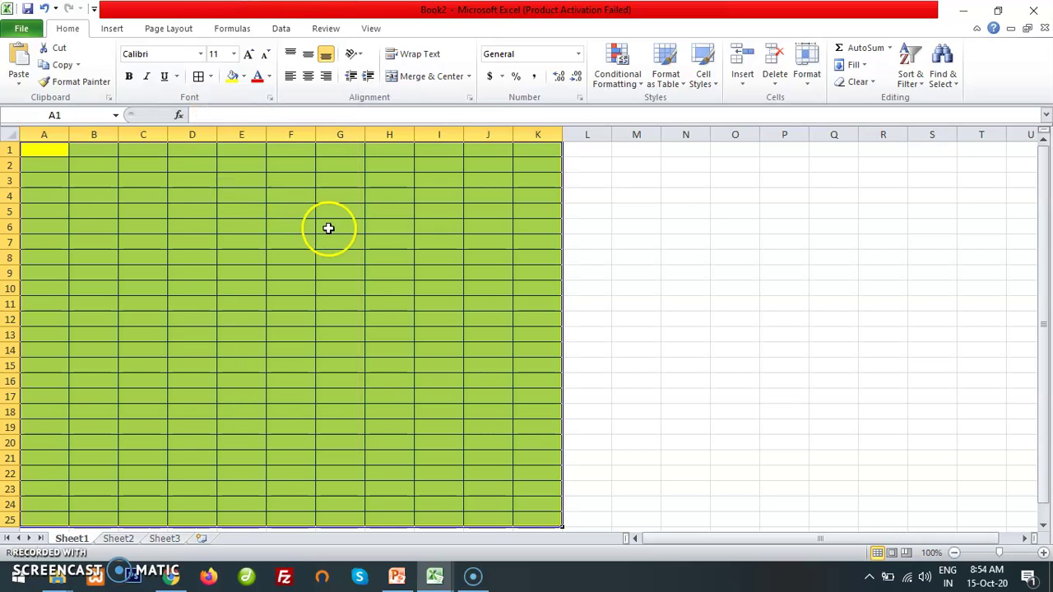
left_click(623, 245)
Increase the row height of rows 1 to 25.
left_click_drag(11, 150, 8, 477)
right_click(9, 403)
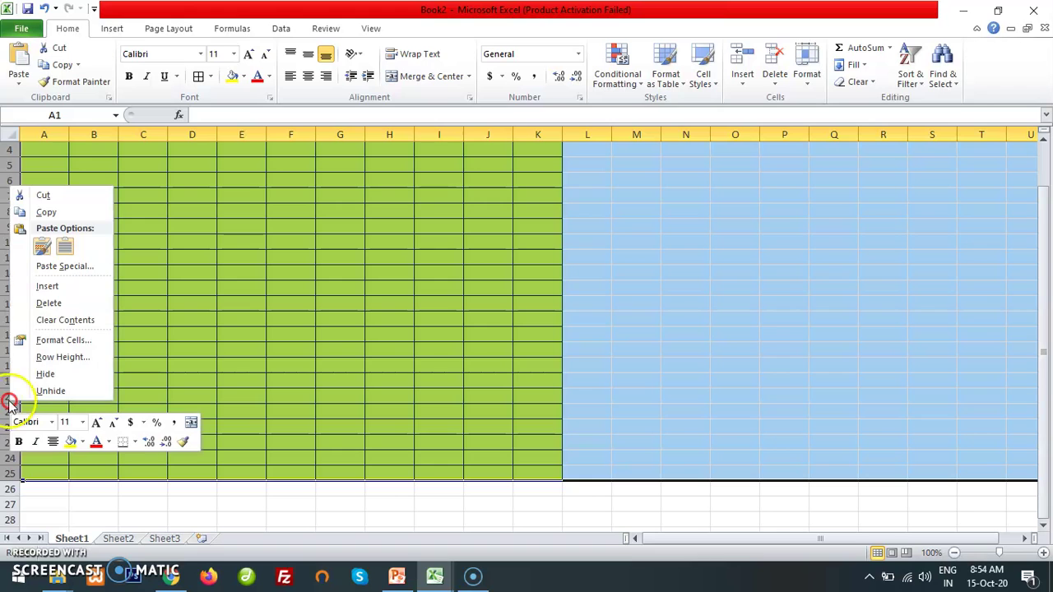
left_click(49, 357)
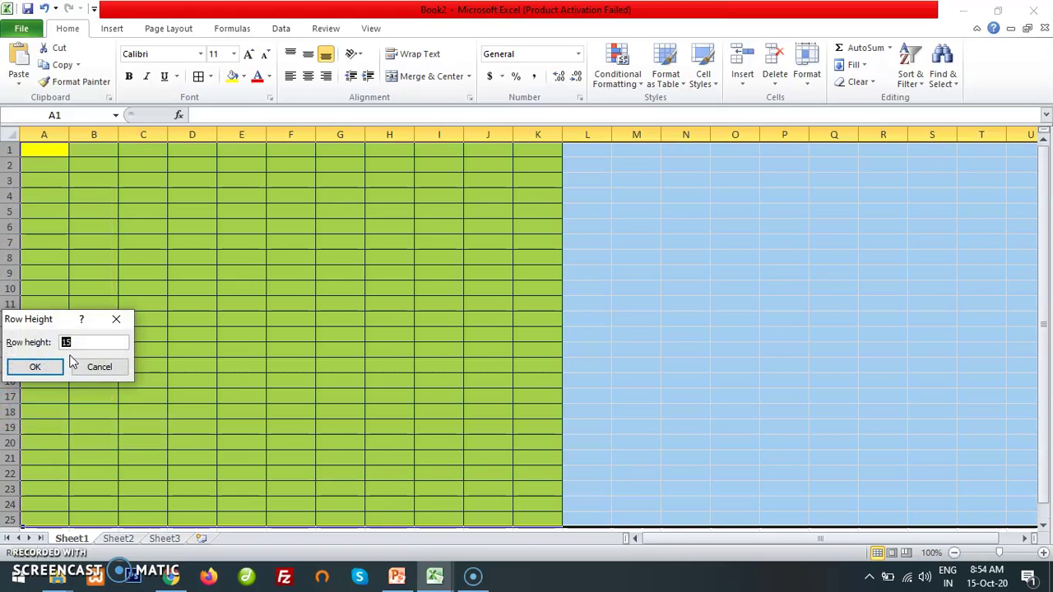
key("Return")
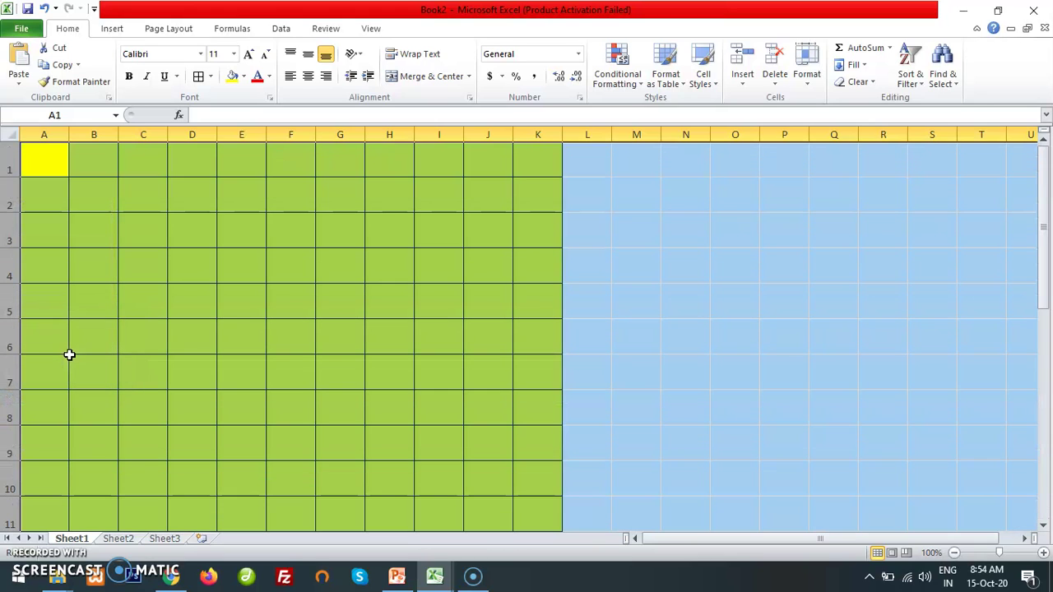
left_click(396, 278)
Set the width of columns A to K to 20.
left_click_drag(39, 132, 529, 137)
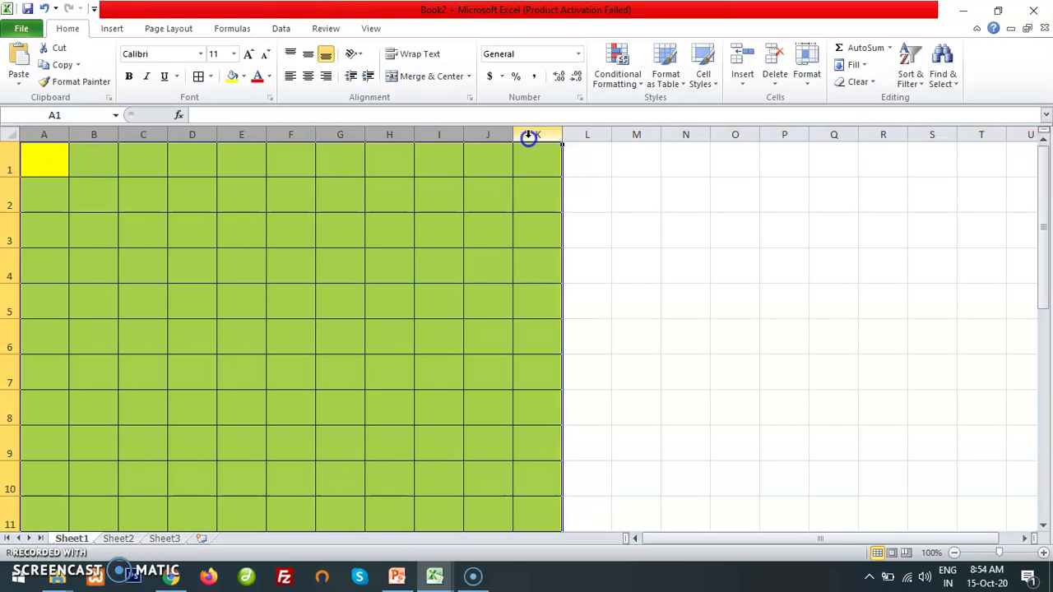
right_click(446, 134)
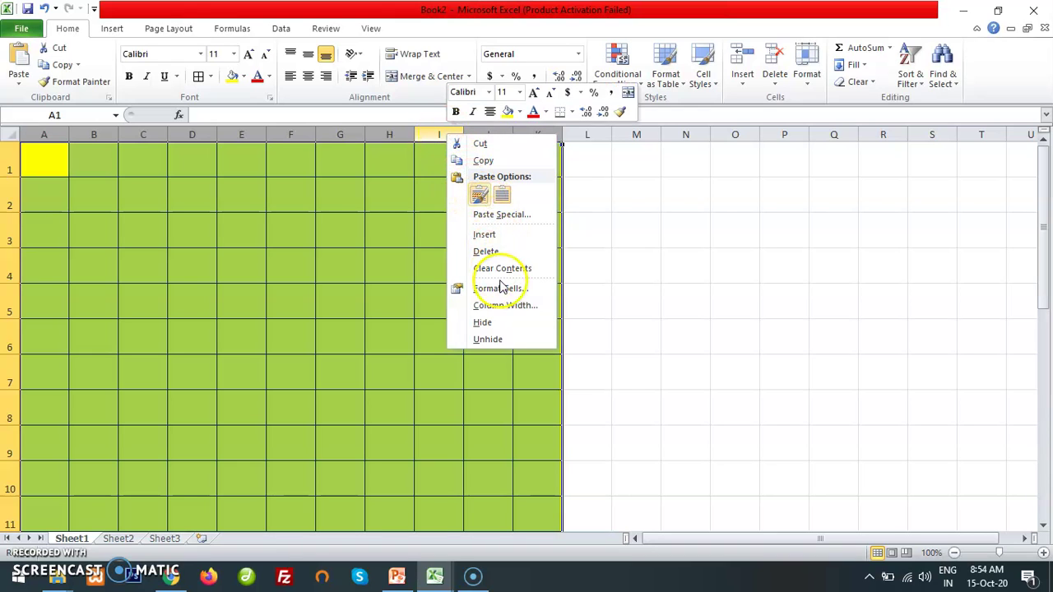
left_click(491, 307)
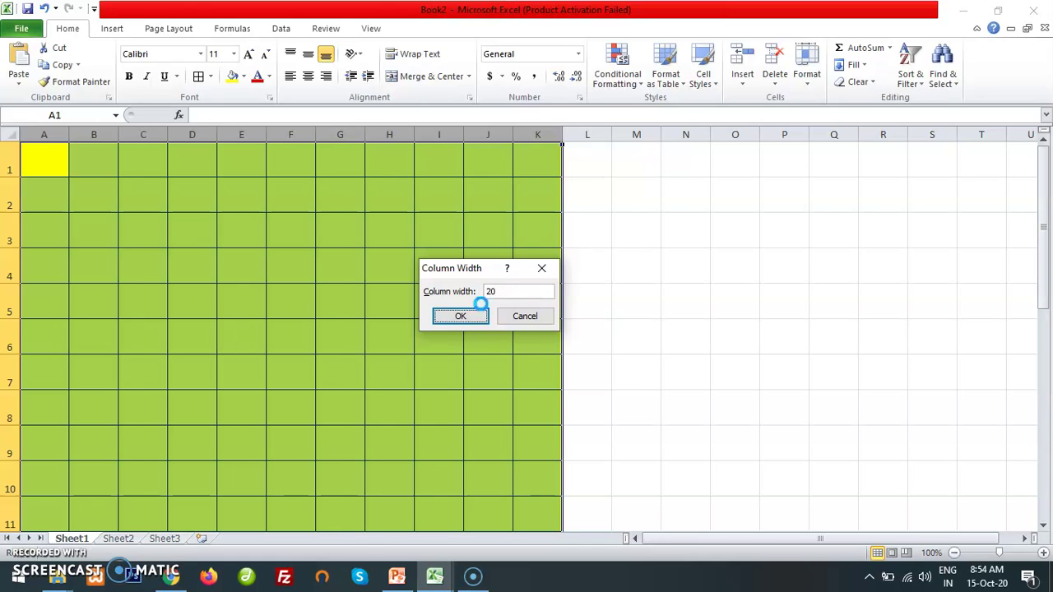
left_click(480, 310)
left_click(395, 296)
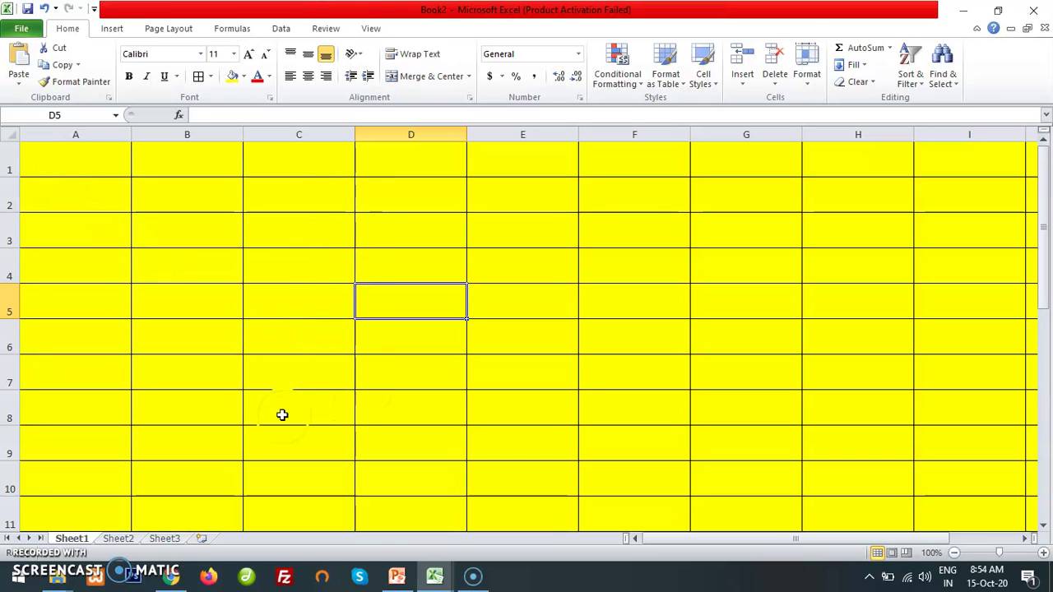
Switch to the Excel Functions presentation in PowerPoint and review the SUM() slide's syntax and example.
left_click(396, 576)
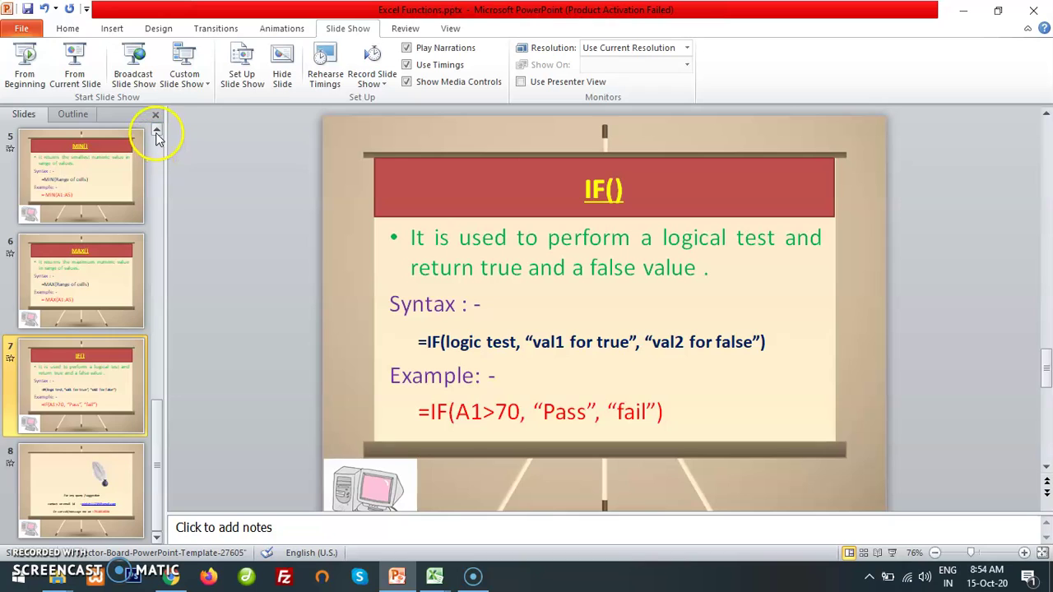
left_click(156, 132)
left_click(157, 132)
left_click(85, 288)
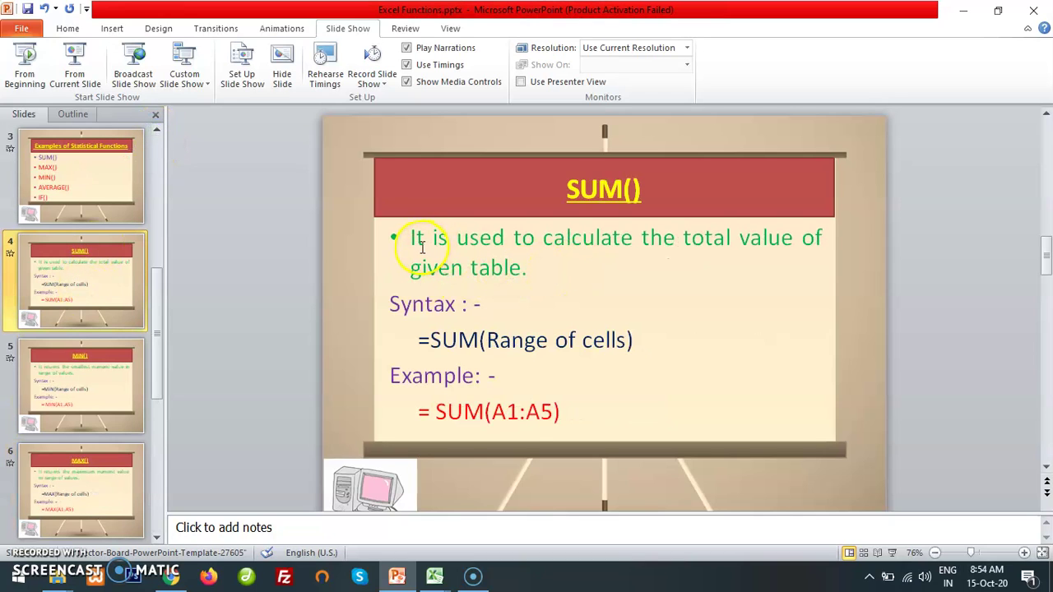
mouse_move(422, 336)
left_mouse_down()
mouse_move(631, 354)
mouse_move(634, 343)
left_mouse_up()
left_click(631, 369)
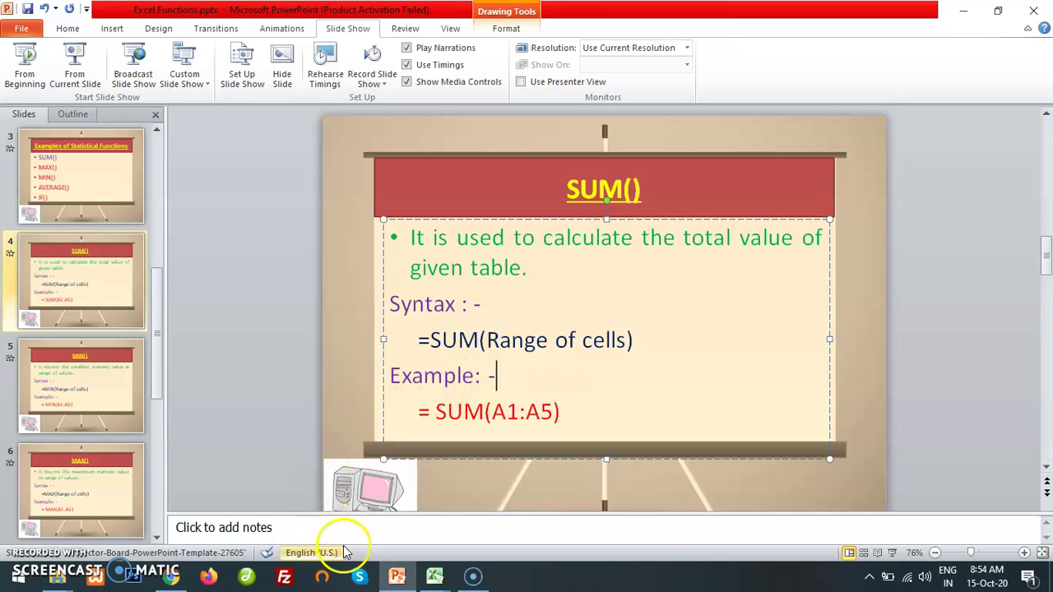
Switch back to the Book2 workbook in Excel and select cell A1.
mouse_move(441, 578)
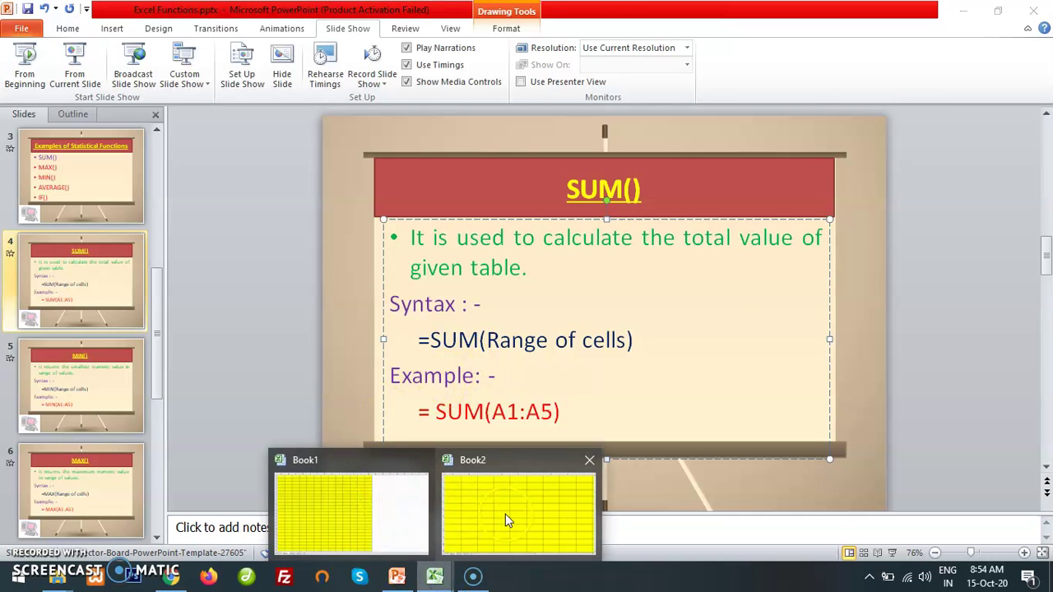
left_click(456, 486)
double_click(67, 164)
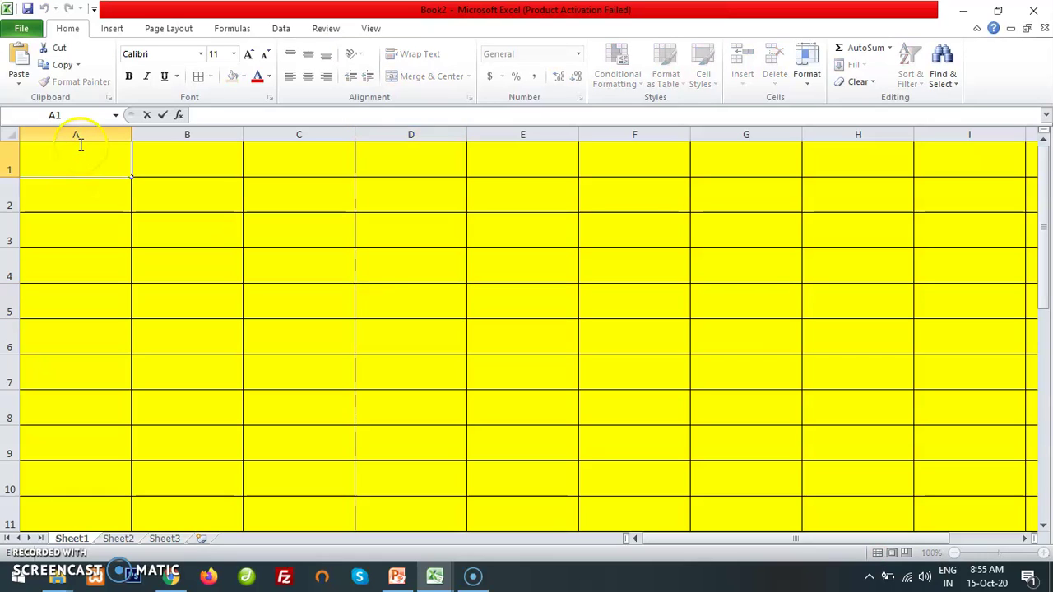
left_click(52, 189)
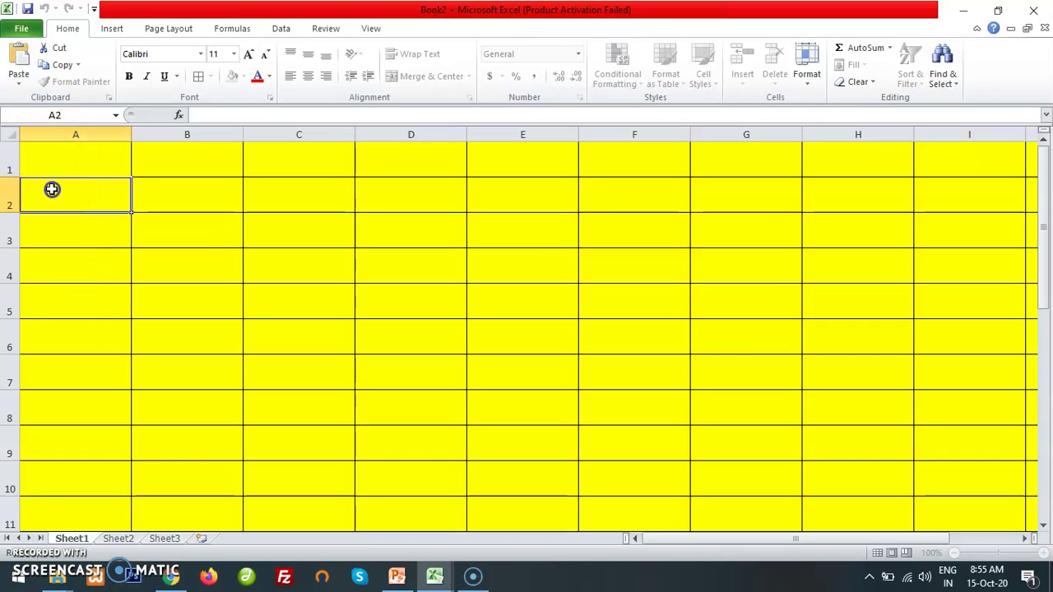
left_click(55, 161)
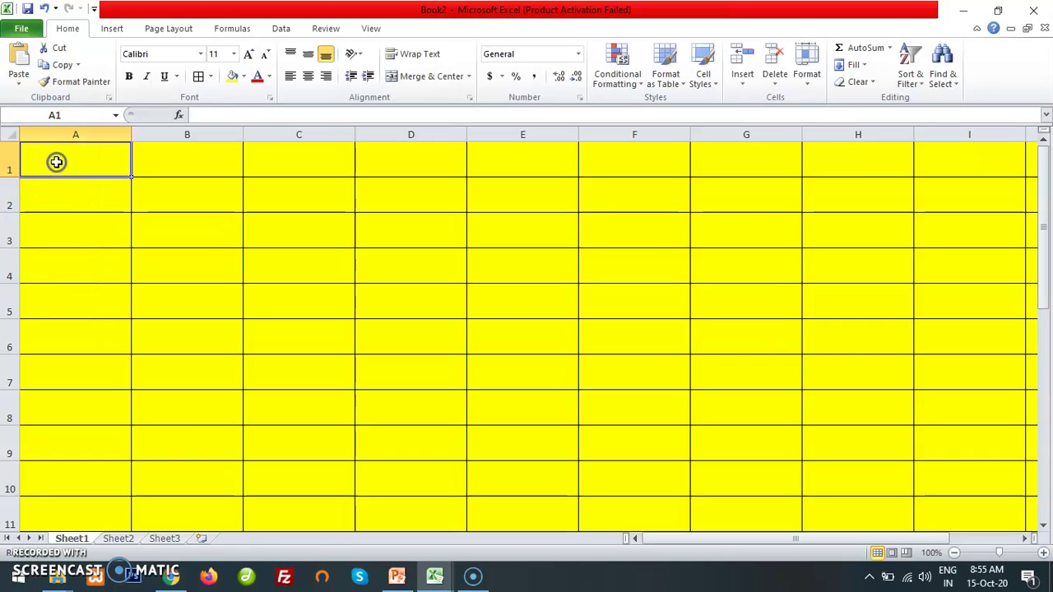
Fill cell A1 with the standard red colour.
left_click(243, 76)
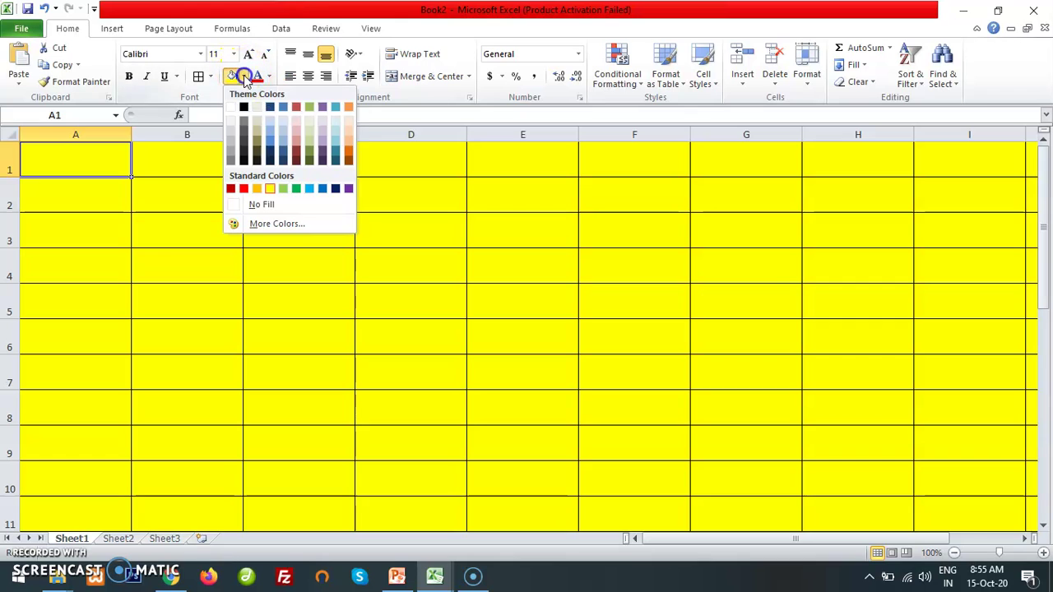
left_click(245, 190)
left_click(159, 200)
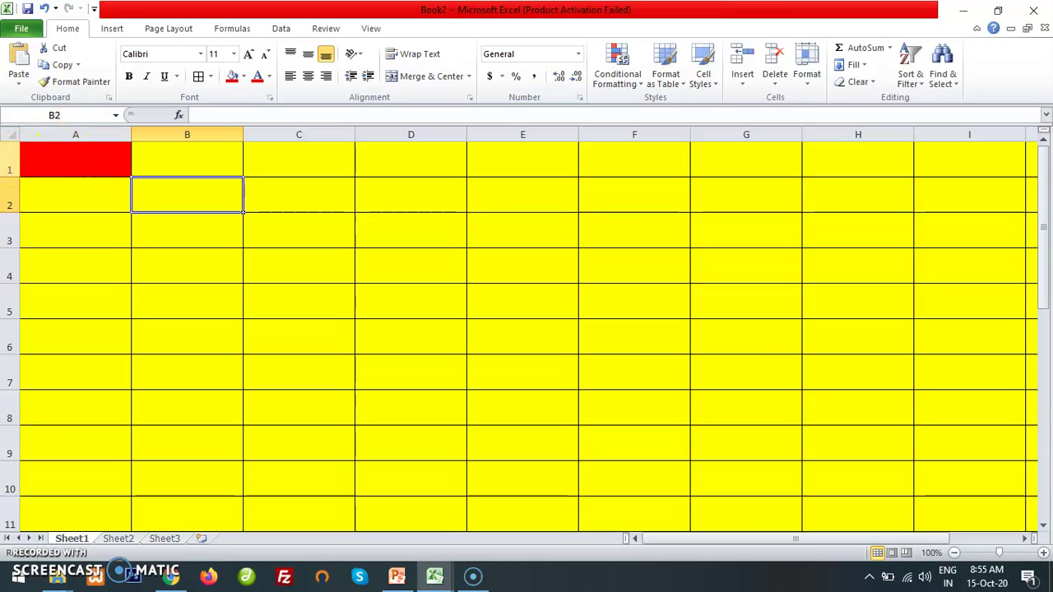
Change the fill of cell A1 back to yellow.
double_click(72, 160)
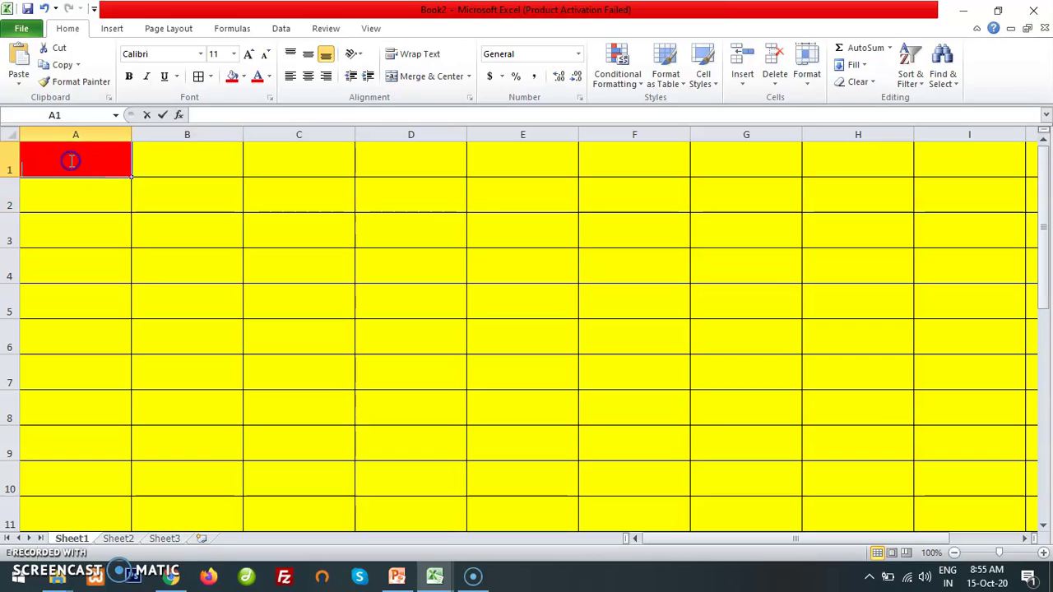
left_click(82, 188)
left_click(82, 159)
left_click(244, 77)
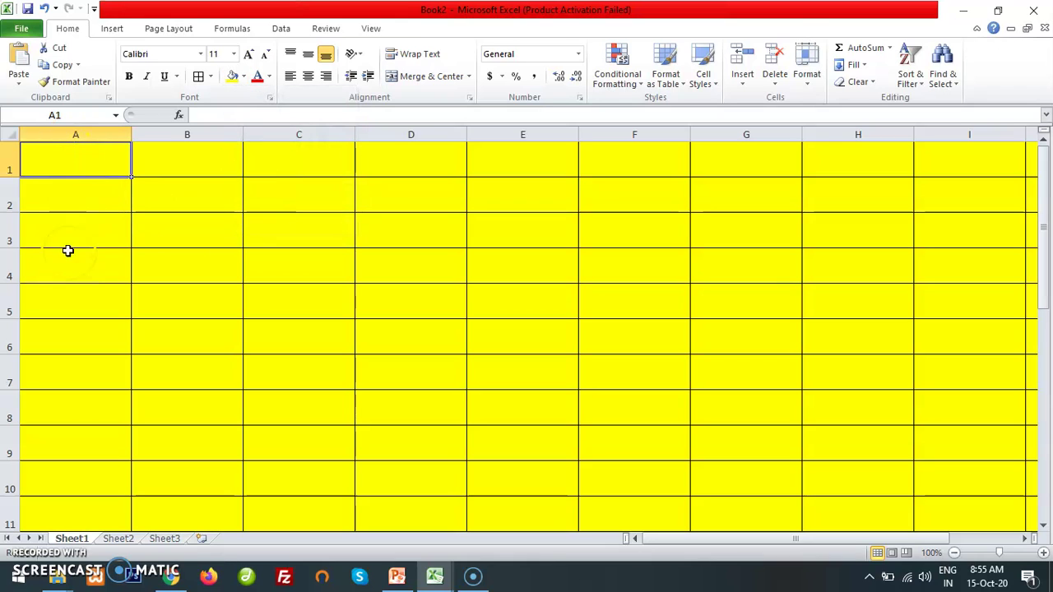
Enter the numbers 69, 65, 68, 72 and 89 in cells A1 to A5.
left_click(61, 298)
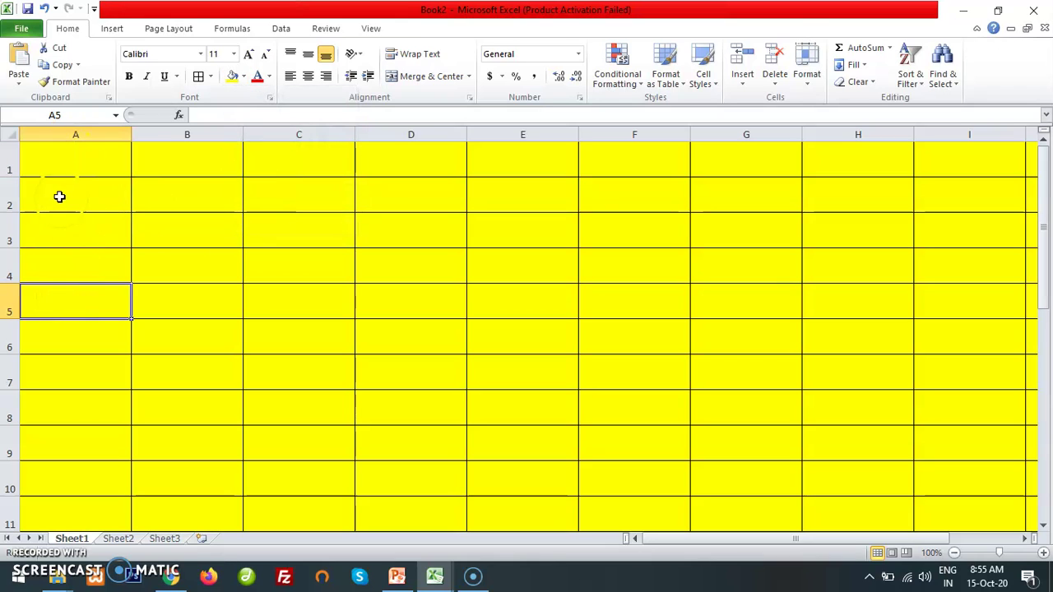
left_click(56, 150)
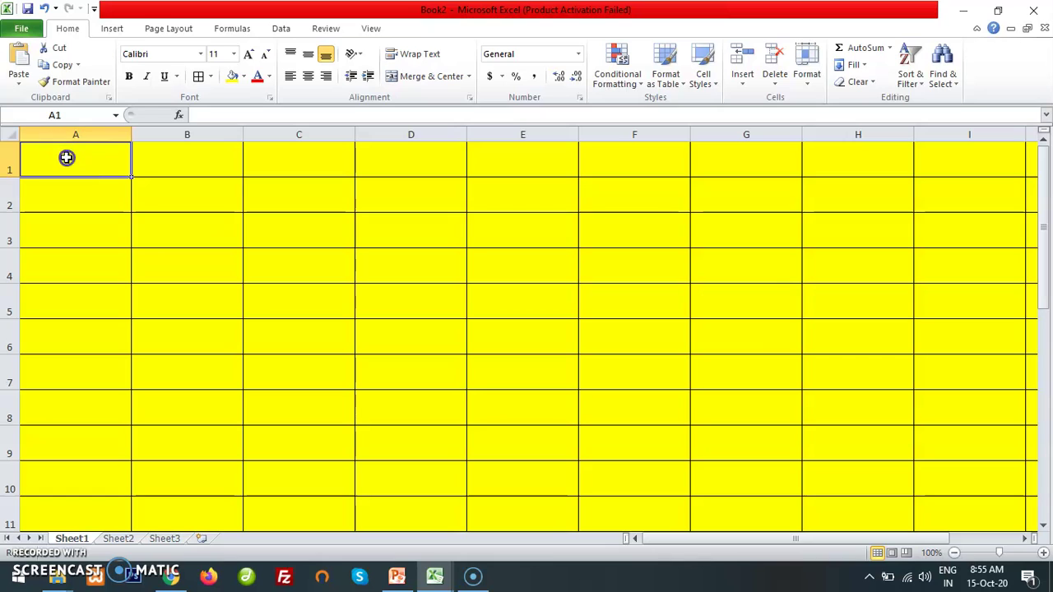
double_click(66, 159)
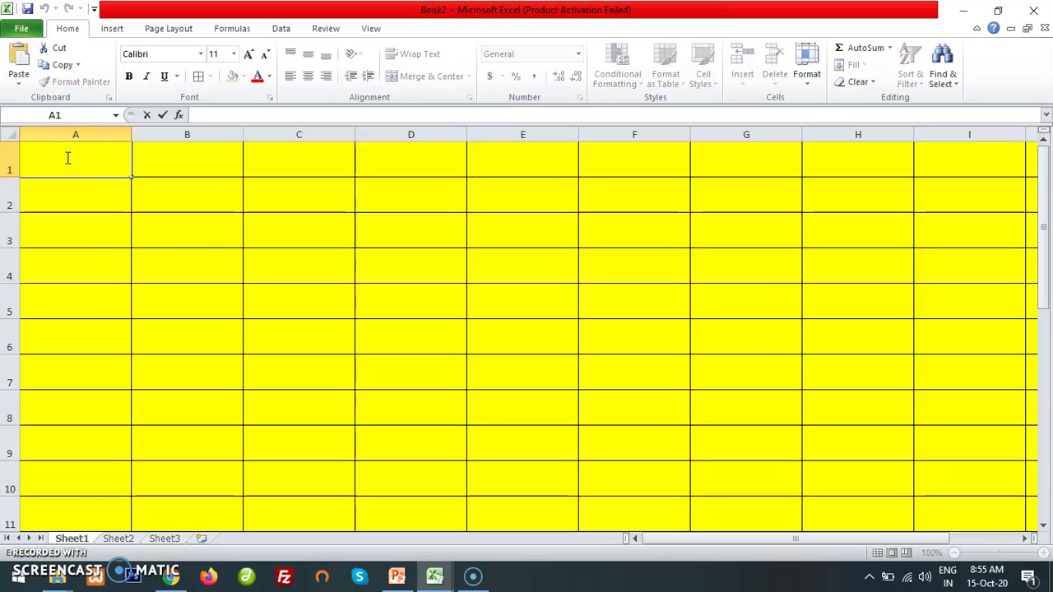
left_click(67, 188)
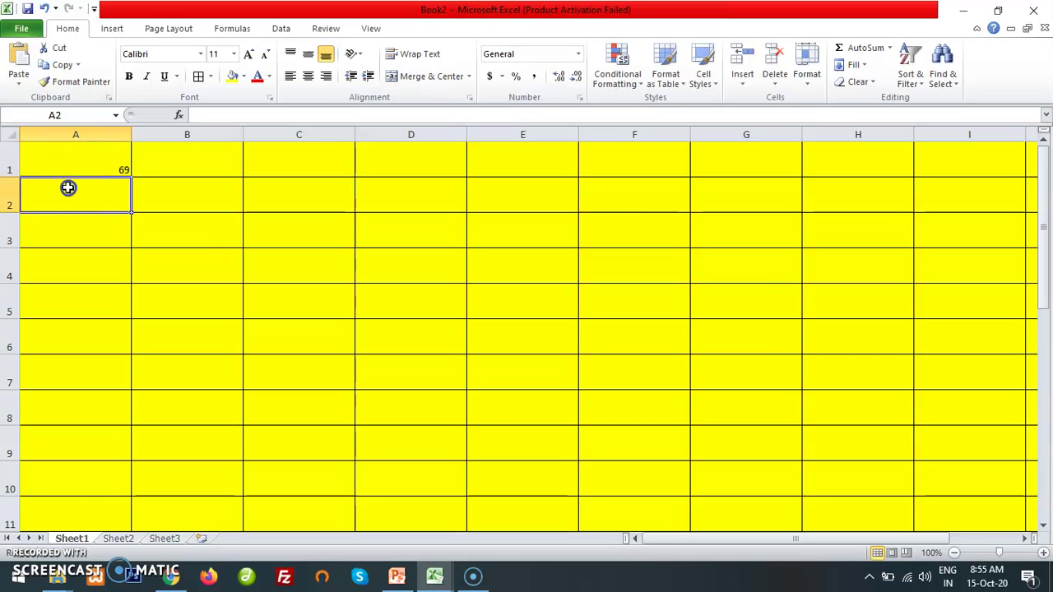
type("65")
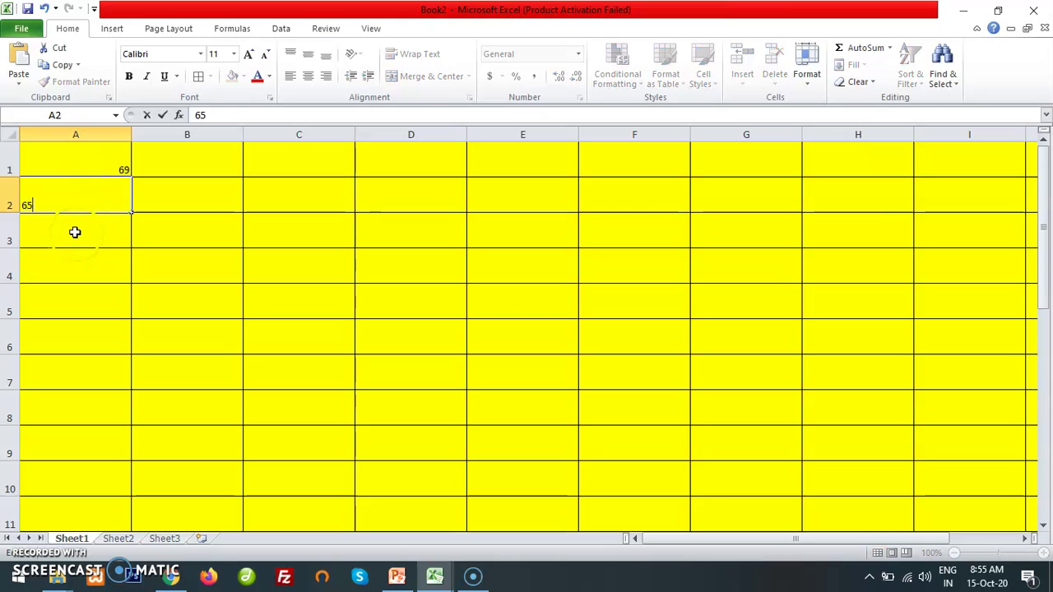
left_click(75, 232)
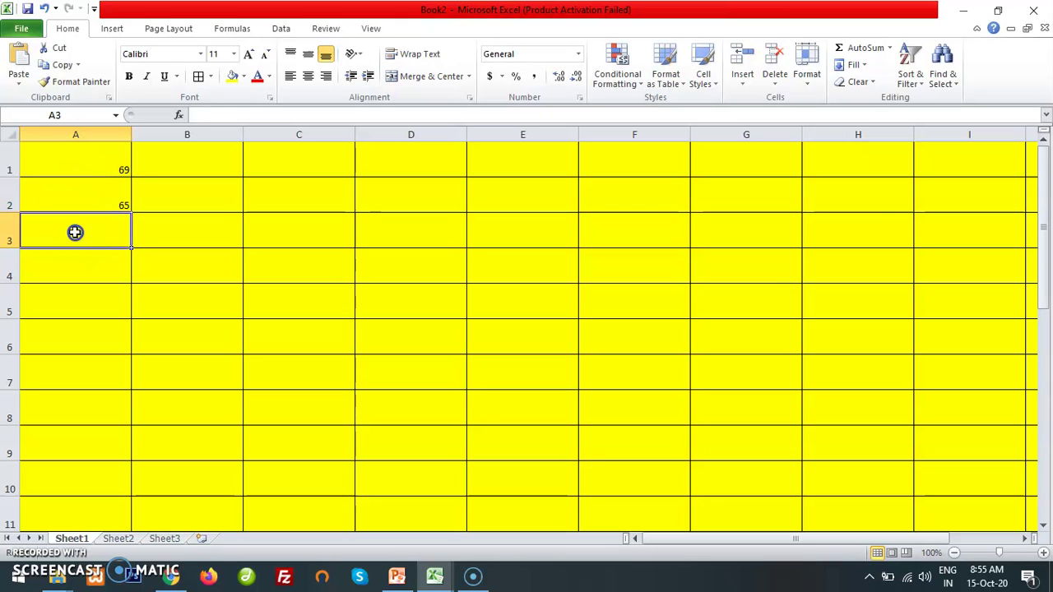
type("68")
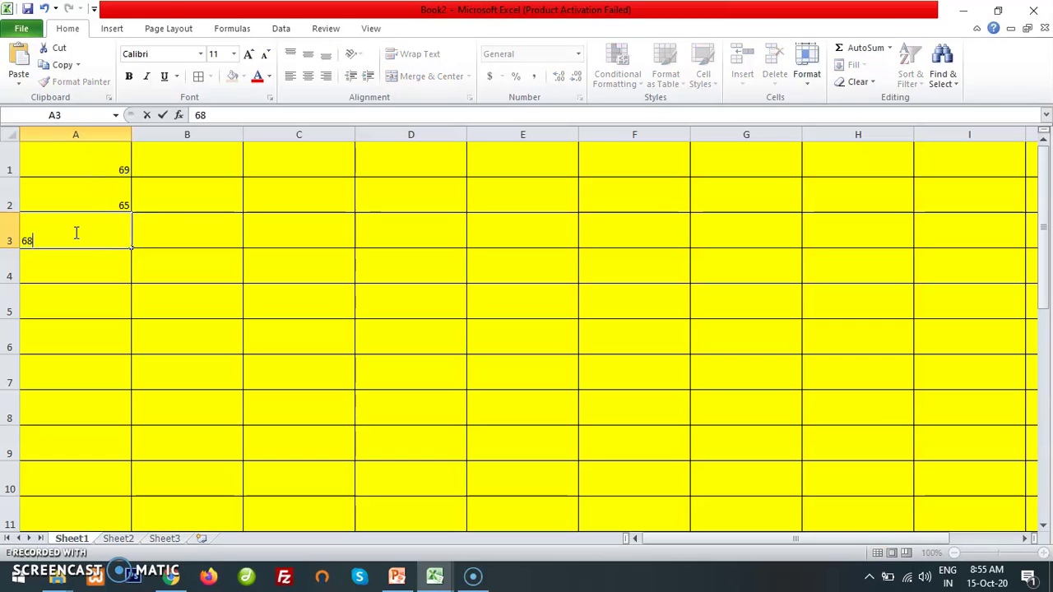
left_click(75, 273)
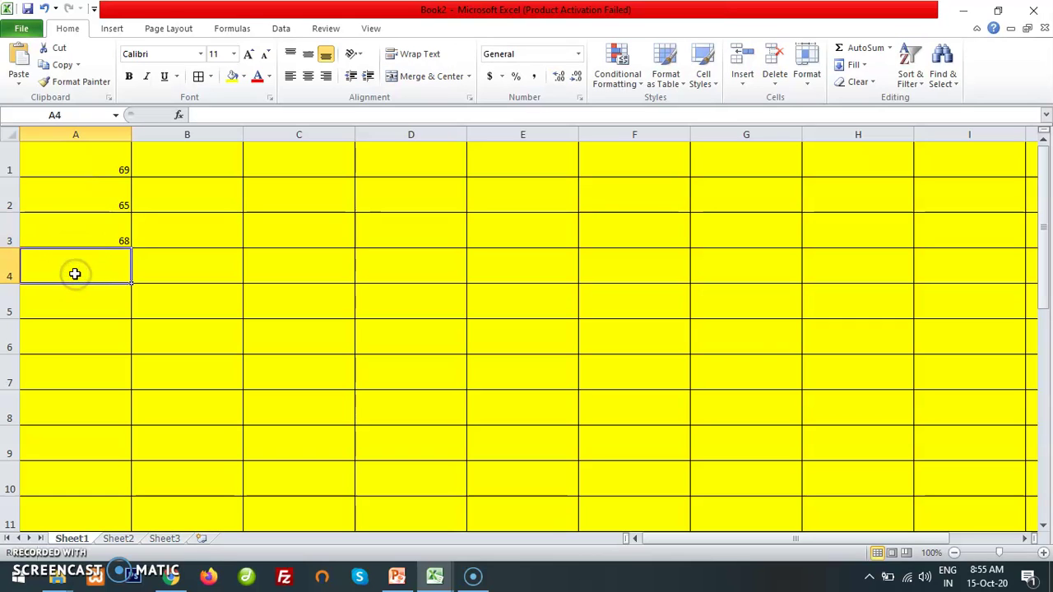
type("72")
left_click(78, 292)
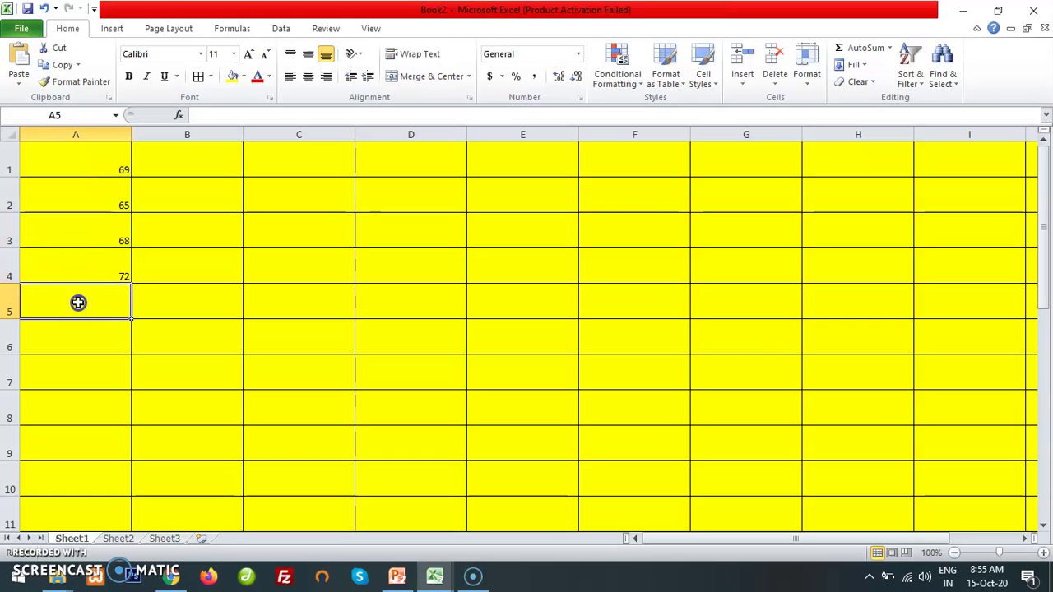
type("89")
left_click(77, 334)
Select the sample numbers in cells A1 to A5.
left_click_drag(84, 165, 88, 302)
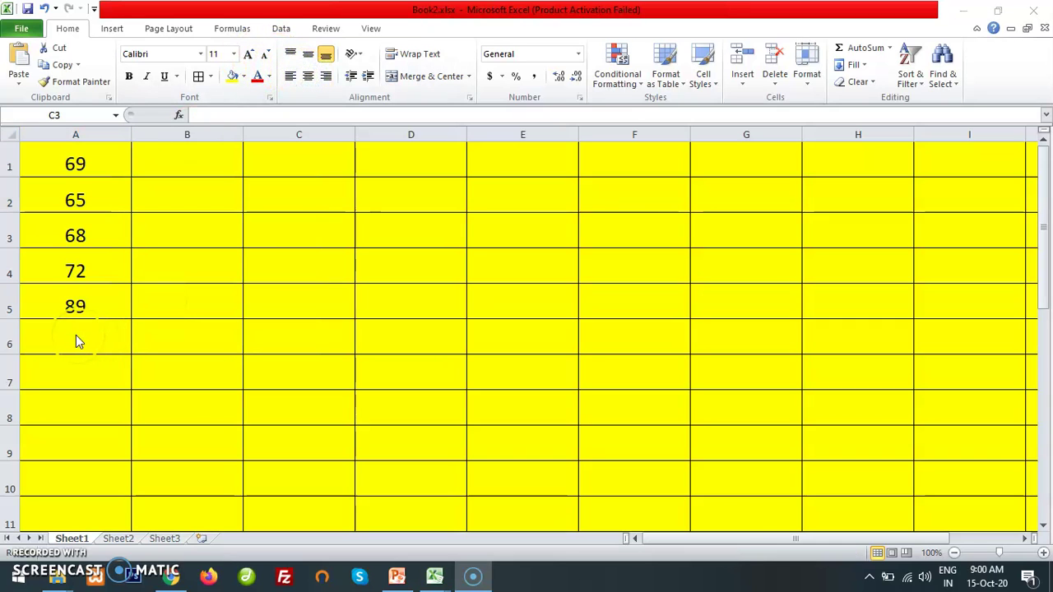
Add the five numbers in cell A6 with the formula =A1+A2+A3+A4+A5.
left_click(54, 337)
double_click(54, 338)
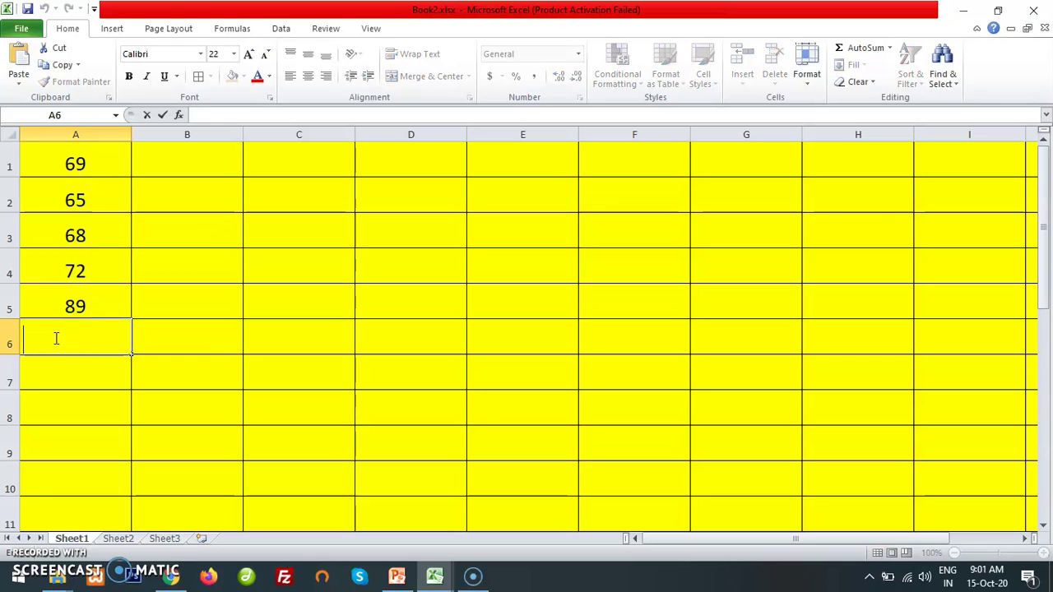
type("=")
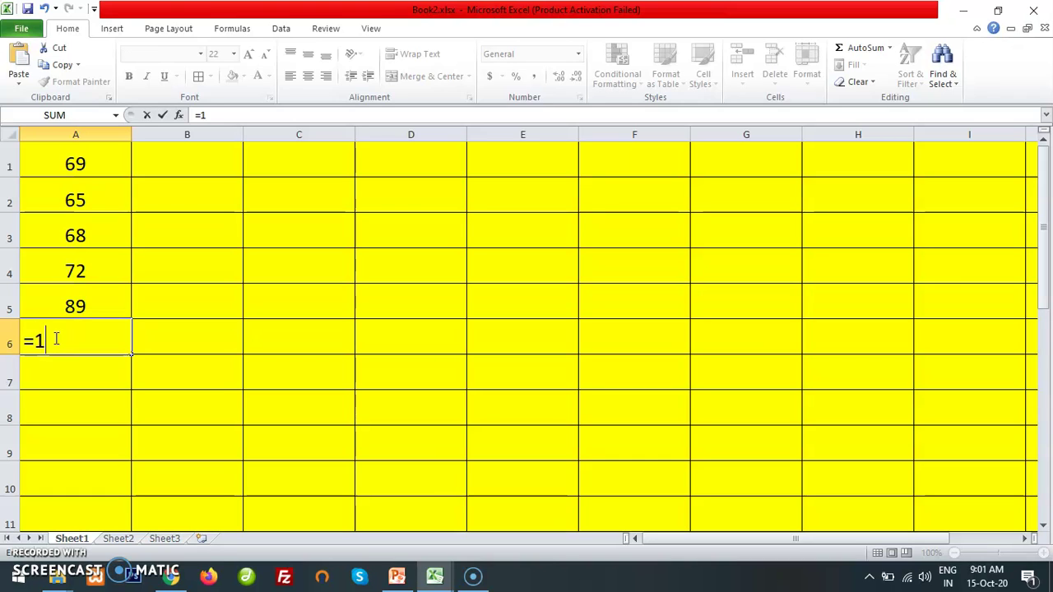
type("A1")
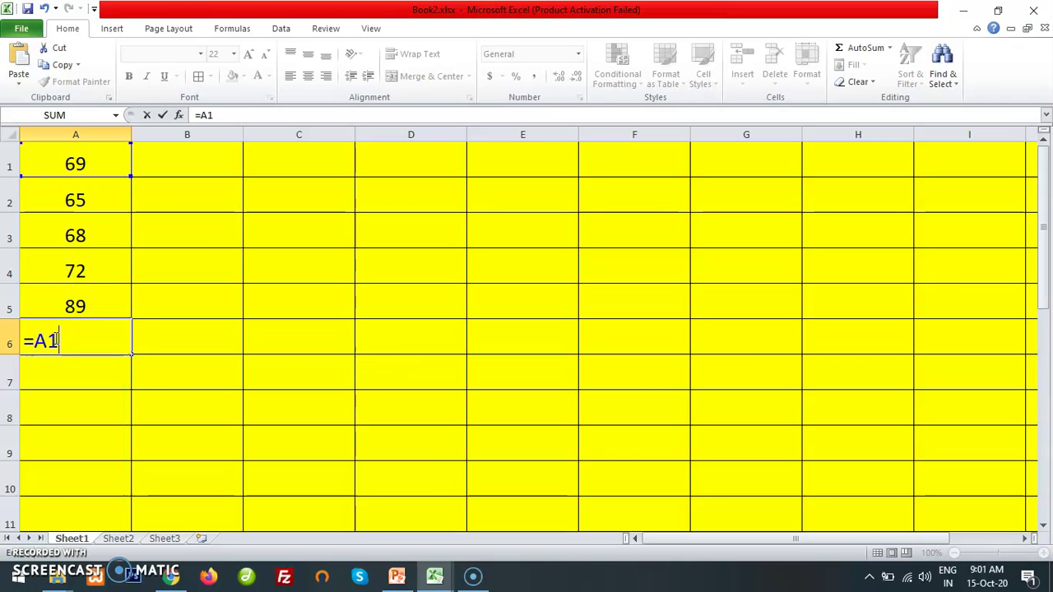
type("+A2")
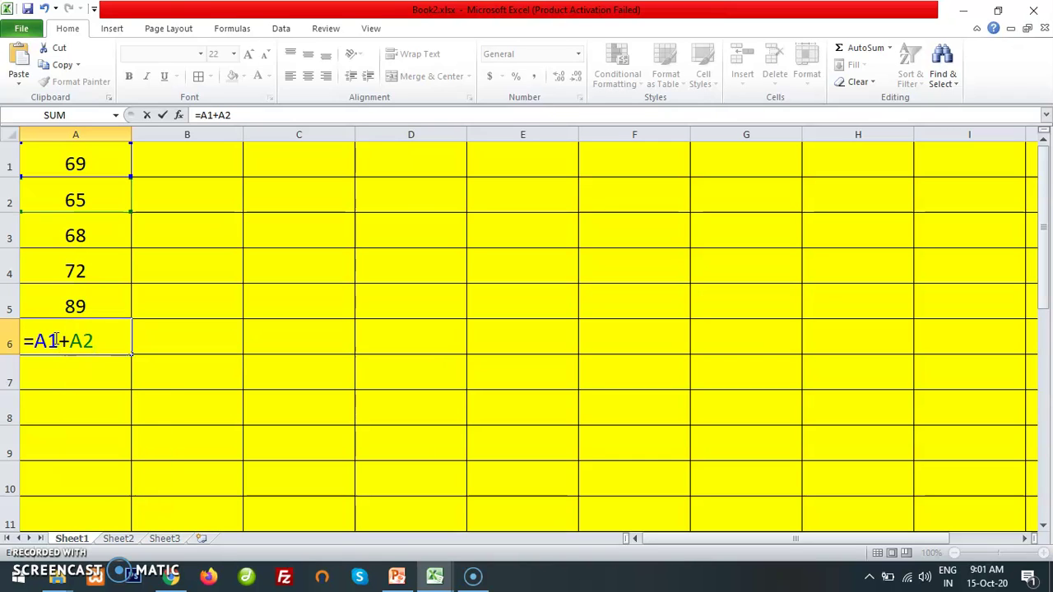
type("+a")
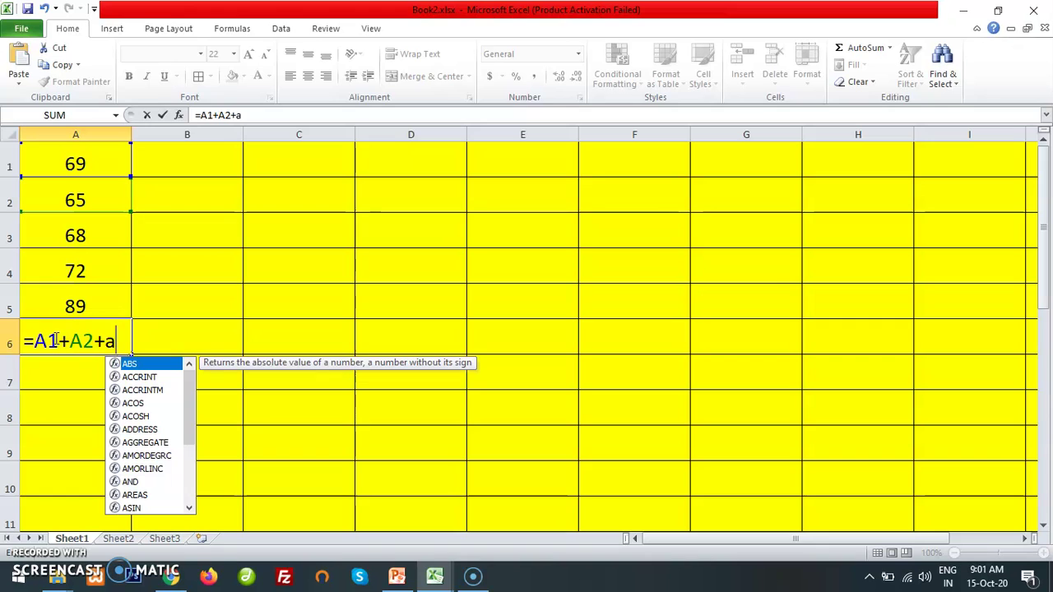
type("A3")
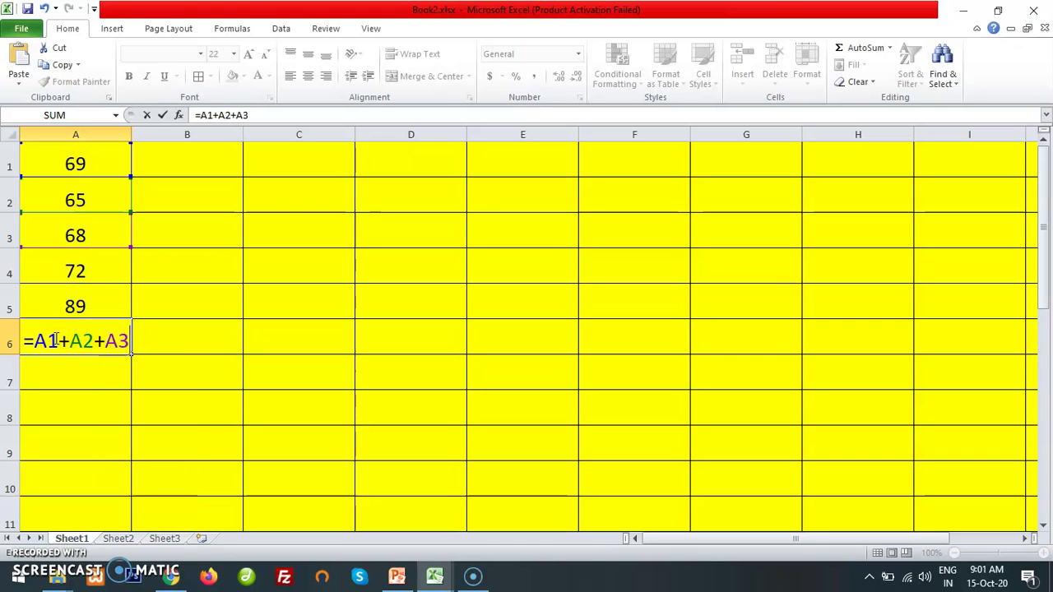
type("+A4+A5")
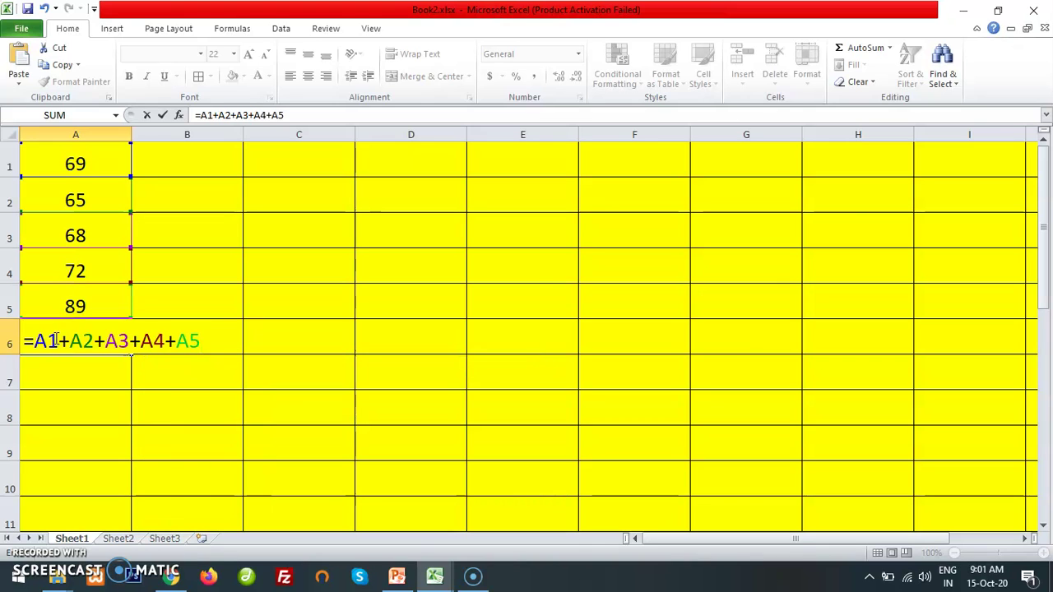
key("Return")
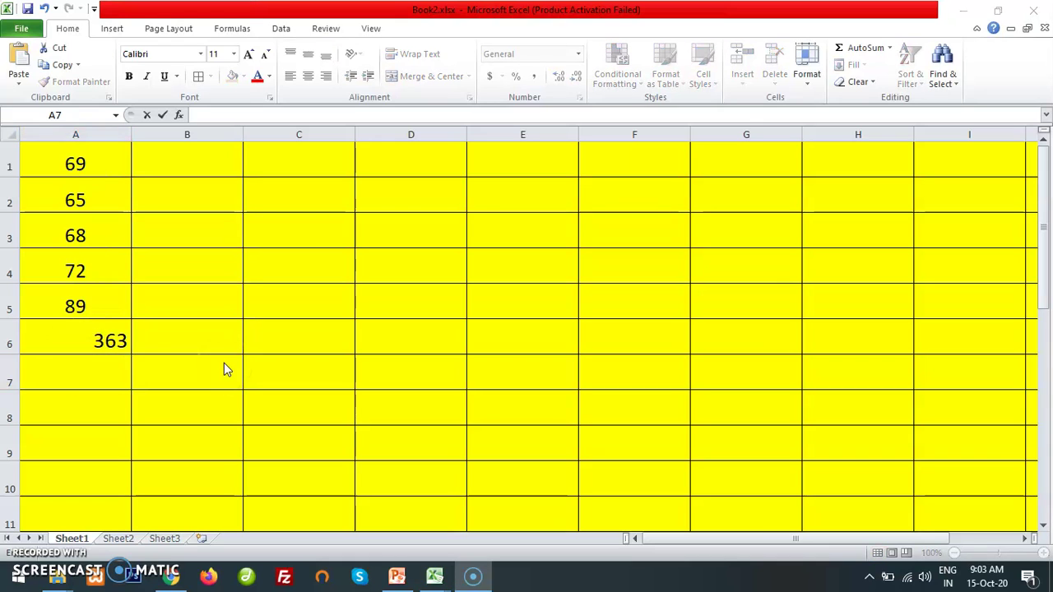
Clear the cell-by-cell addition formula from cell A6.
left_click(96, 342)
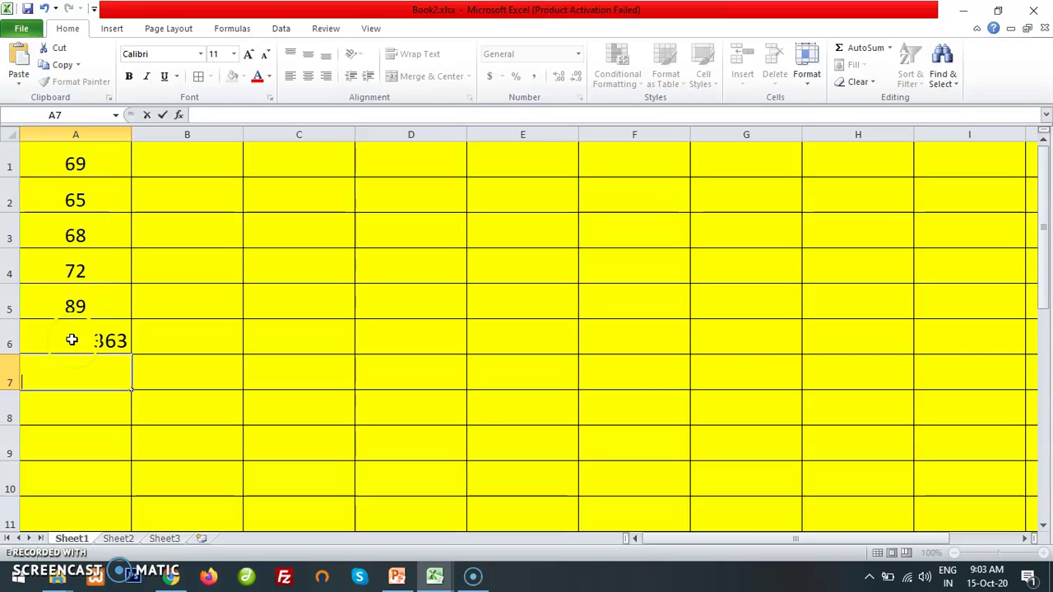
left_click(71, 338)
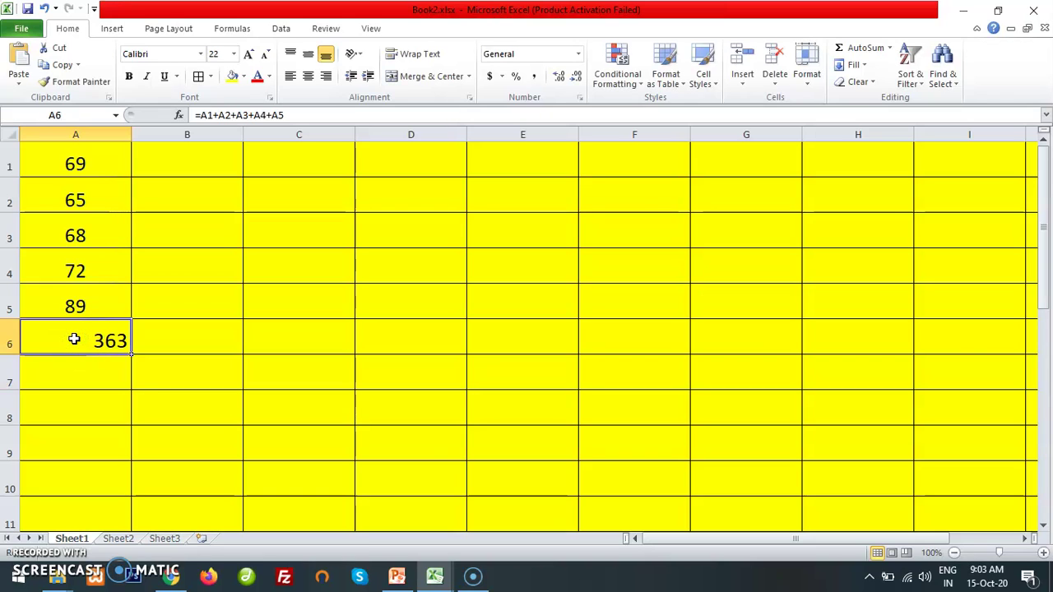
left_click_drag(298, 113, 181, 115)
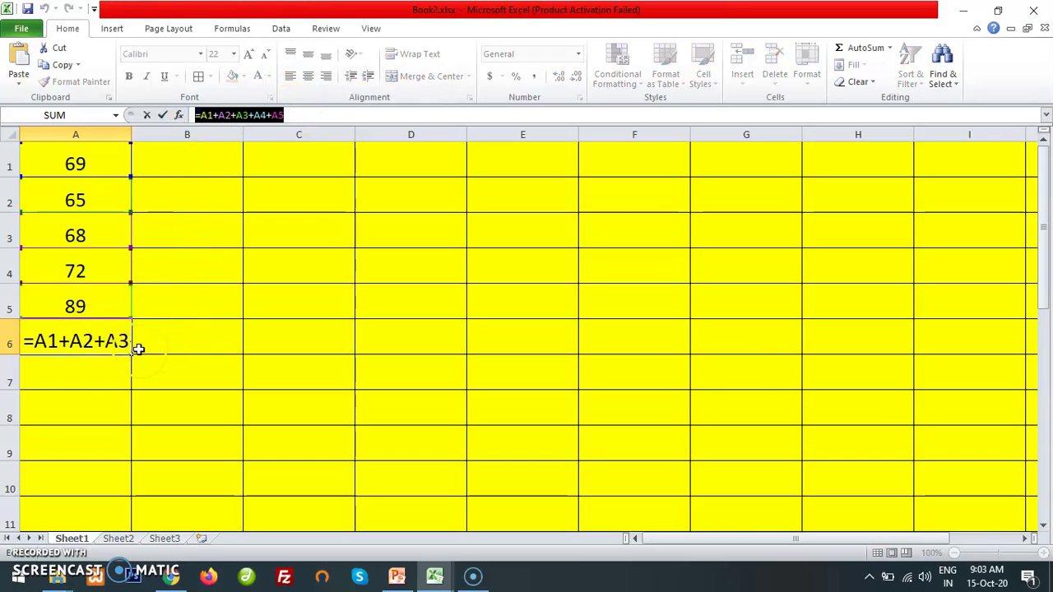
type("=")
left_click(93, 367)
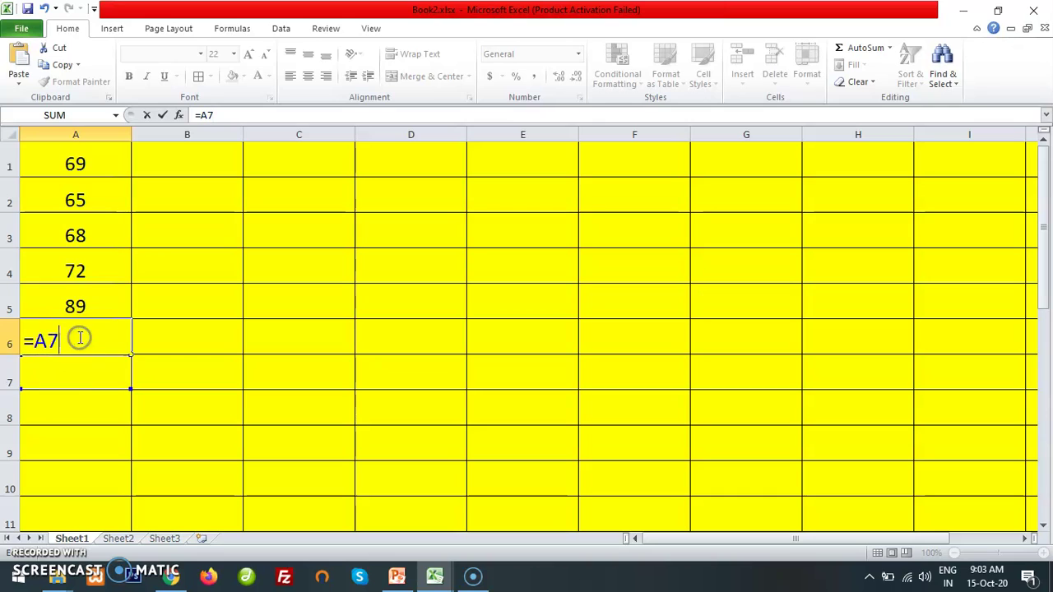
key("shift+Home")
key("BackSpace")
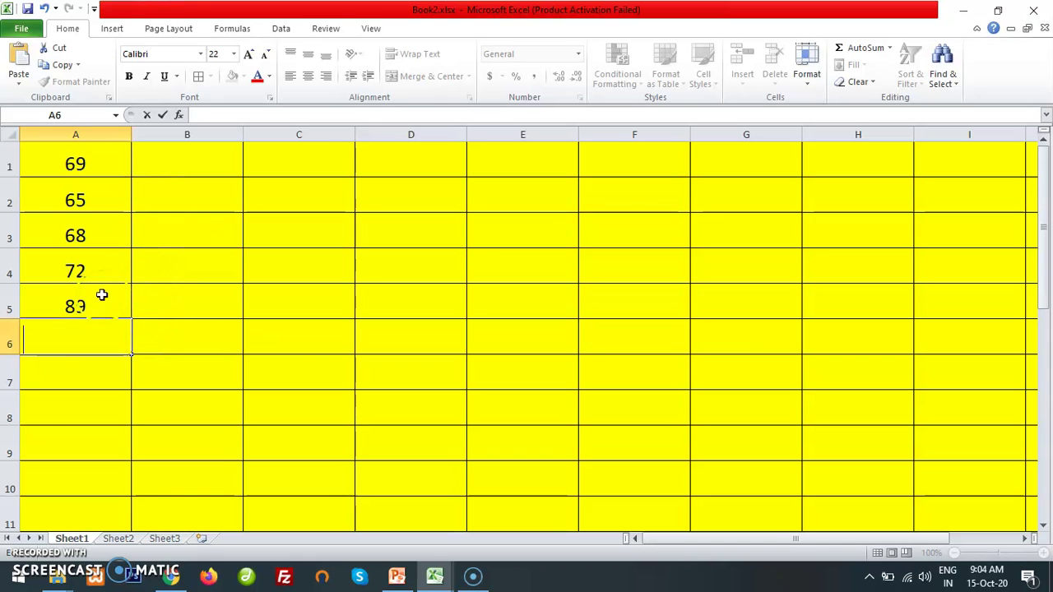
Switch to PowerPoint, highlight the SUM(Range of cells) syntax on the SUM() slide, and return to the Book2 workbook in Excel.
left_click(397, 575)
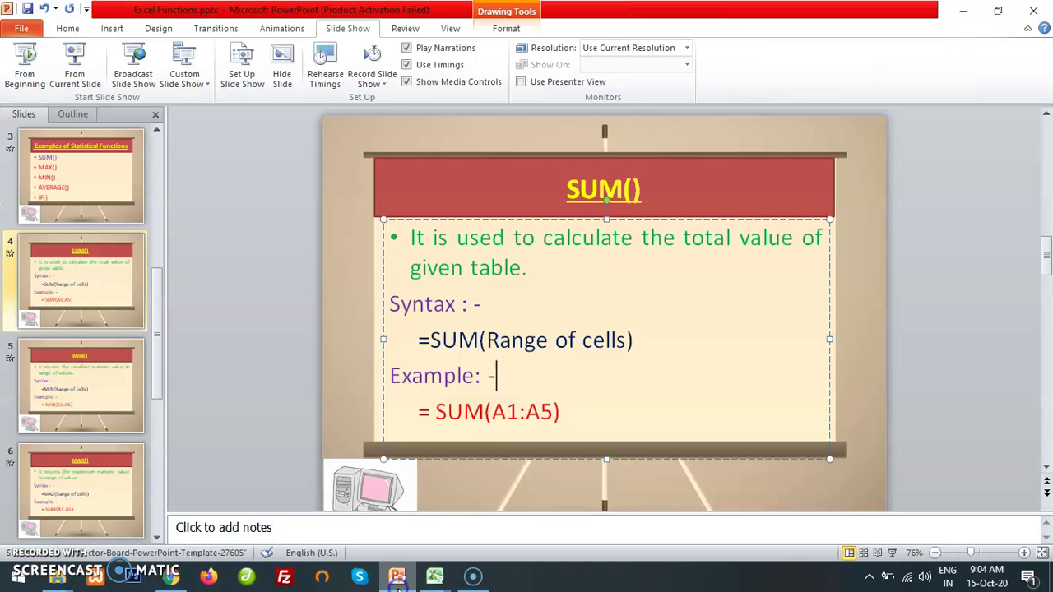
left_click_drag(429, 339, 654, 335)
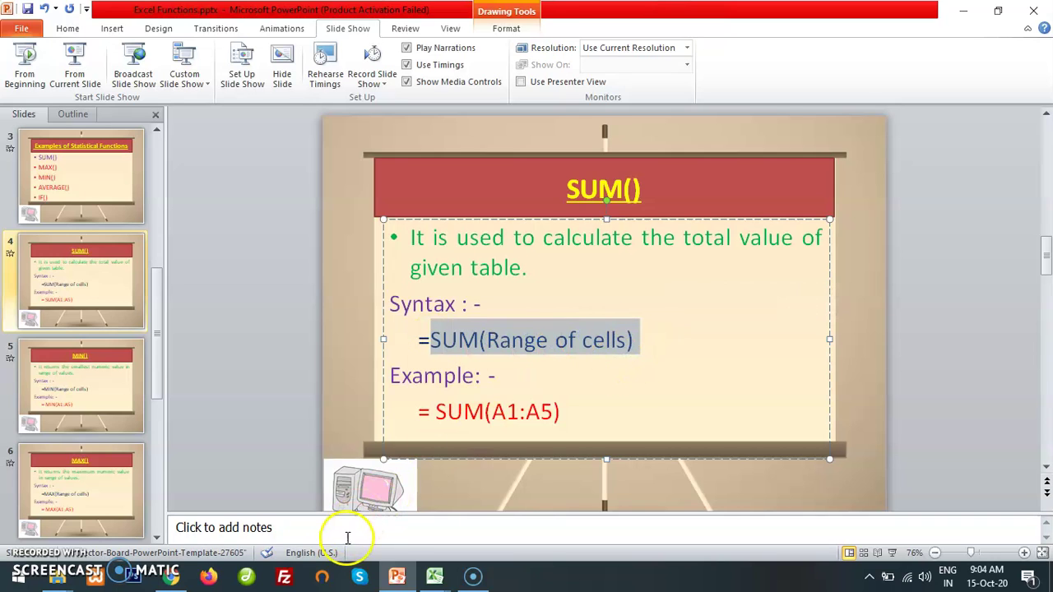
left_click(430, 579)
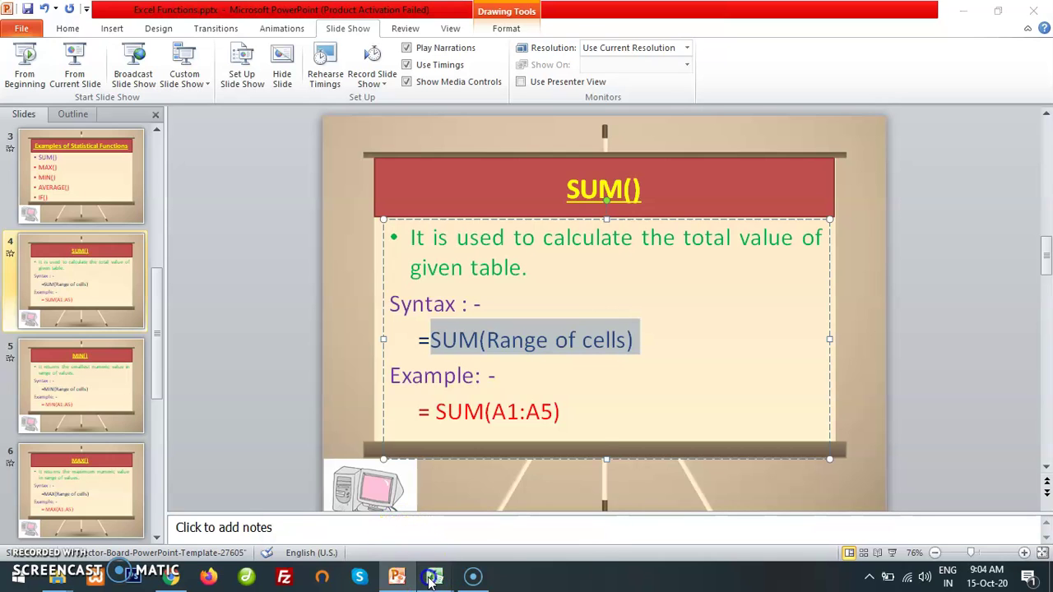
left_click(473, 481)
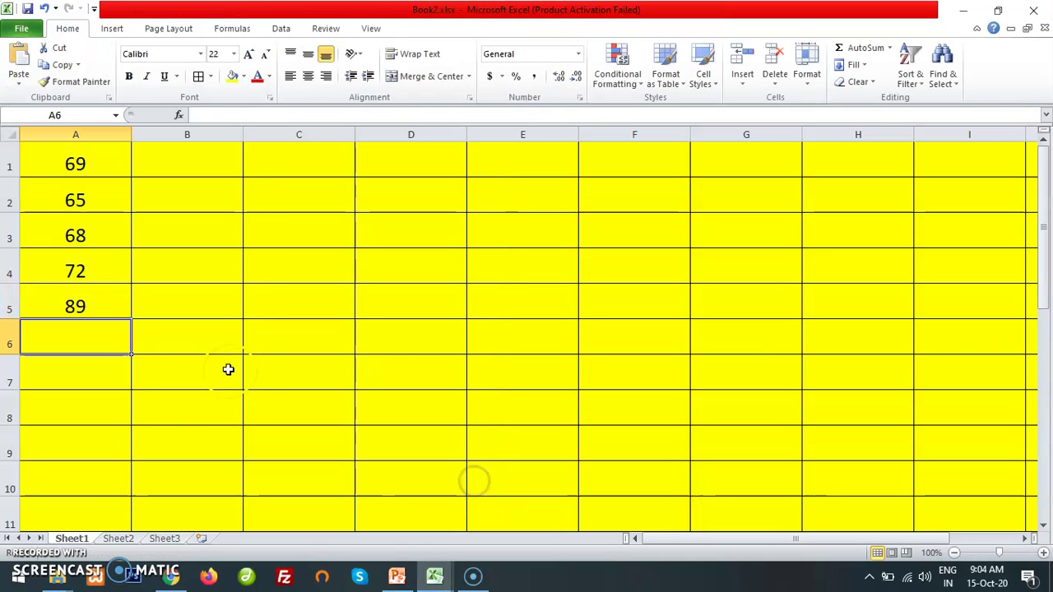
Total the numbers in cell A6 with the formula =SUM(A1:A5).
type("=")
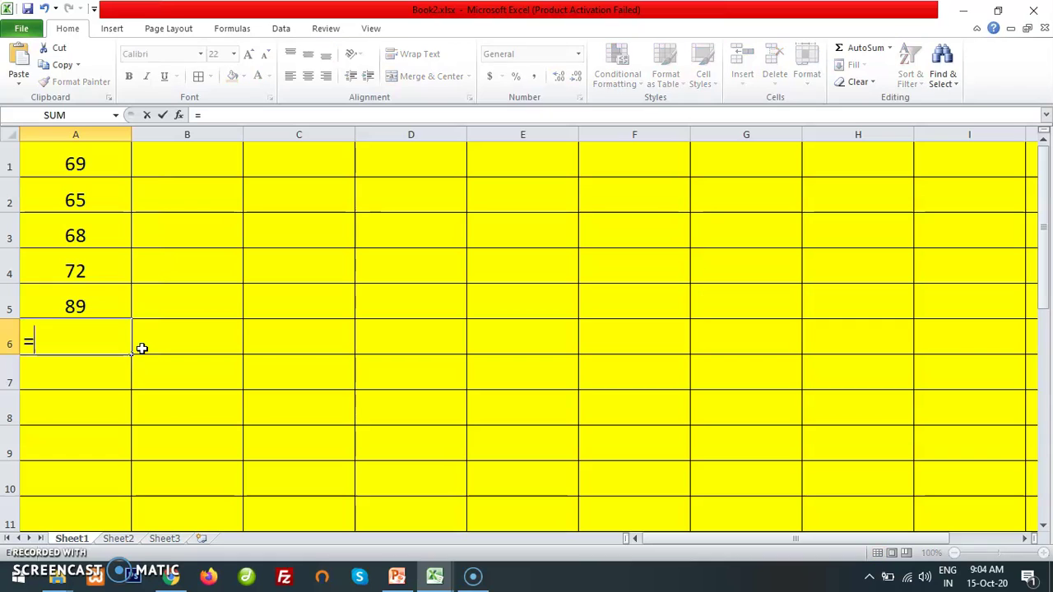
type("SUM")
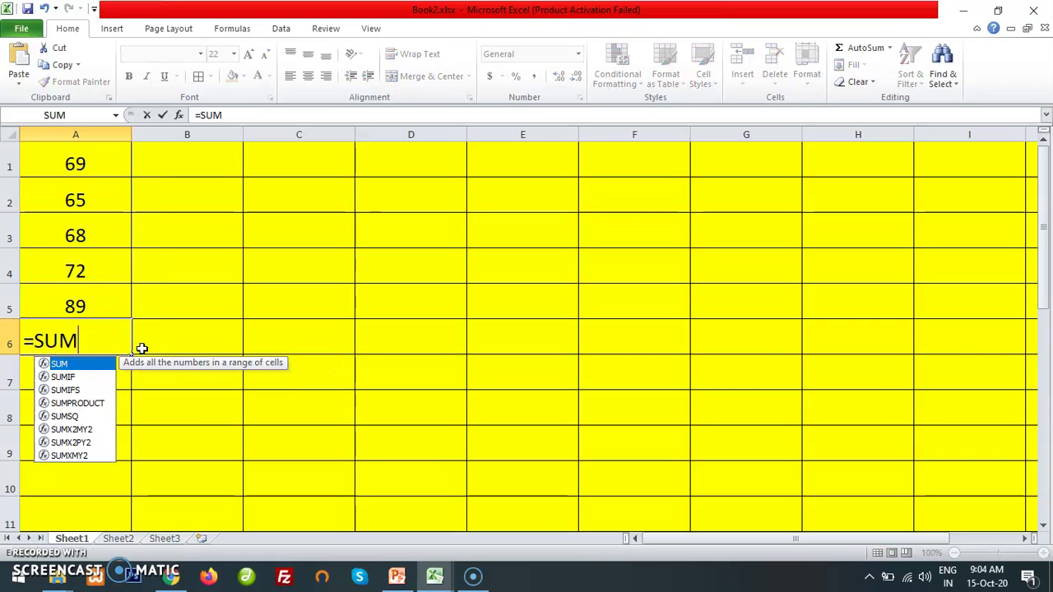
type("(")
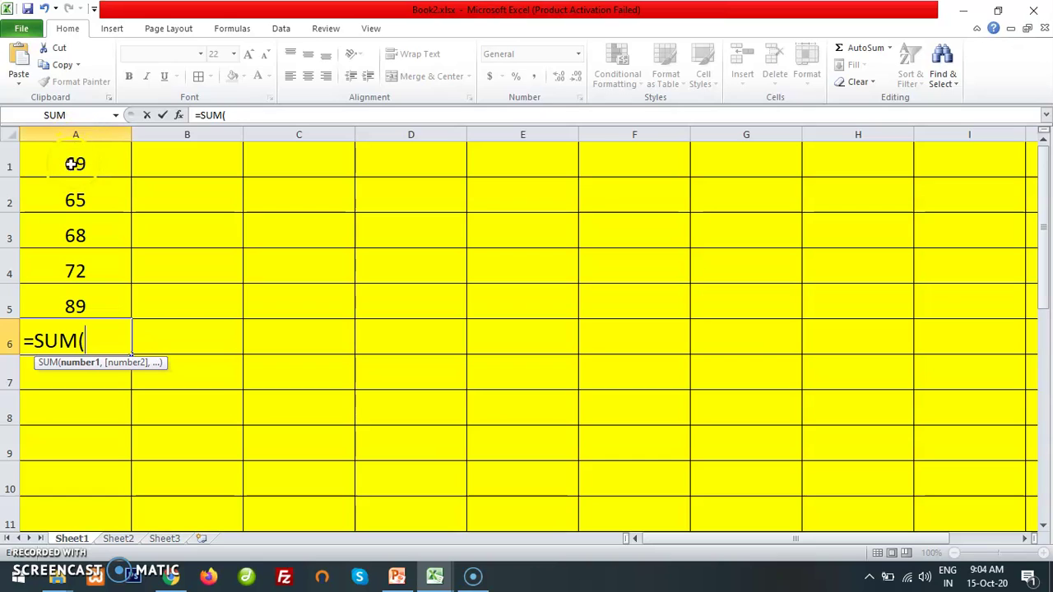
type("A")
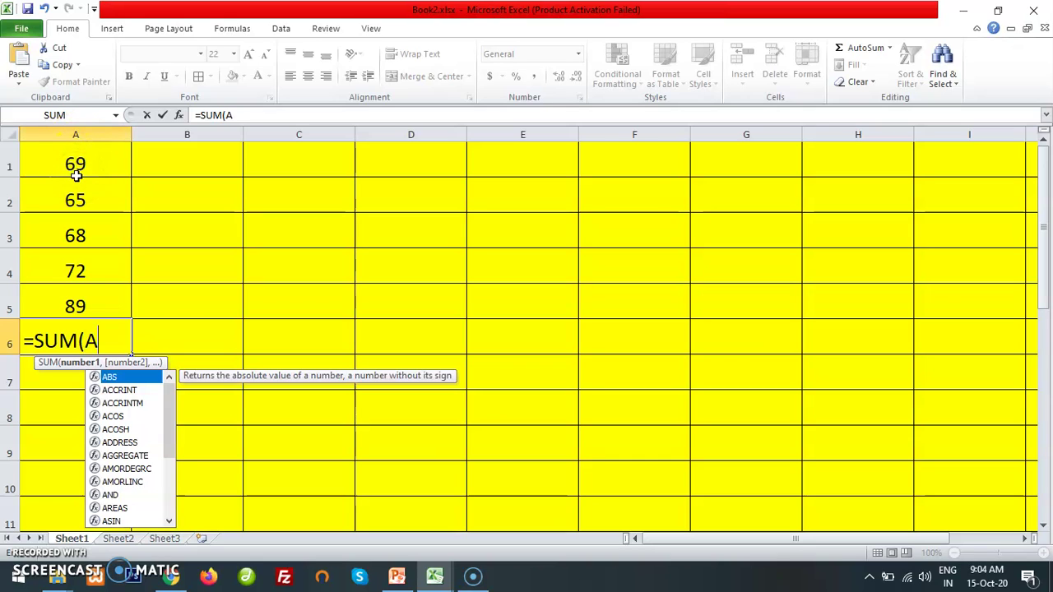
type("1:")
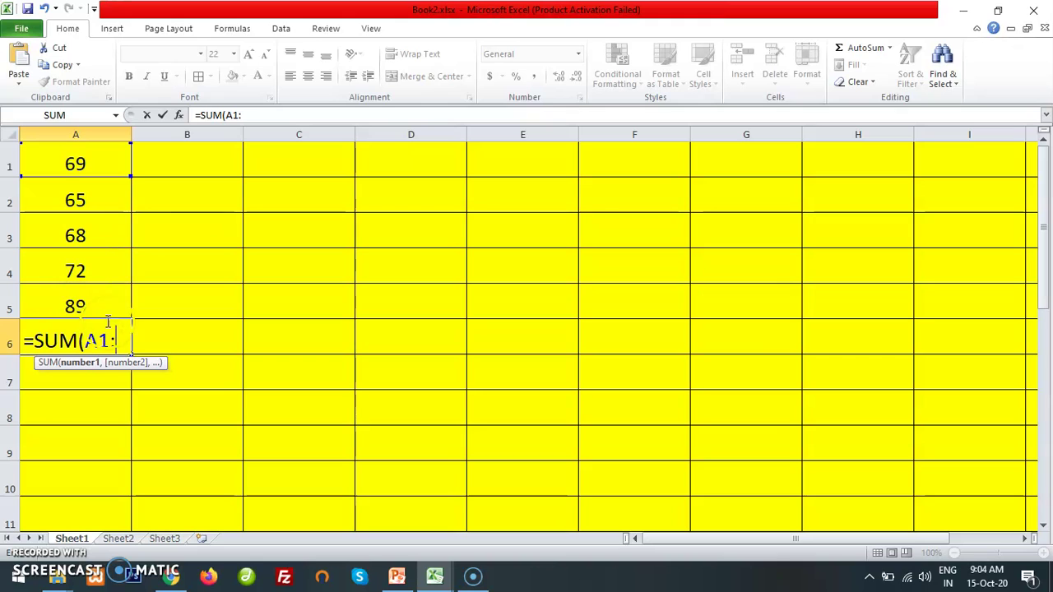
type("A%")
key("BackSpace")
type("5")
key("Return")
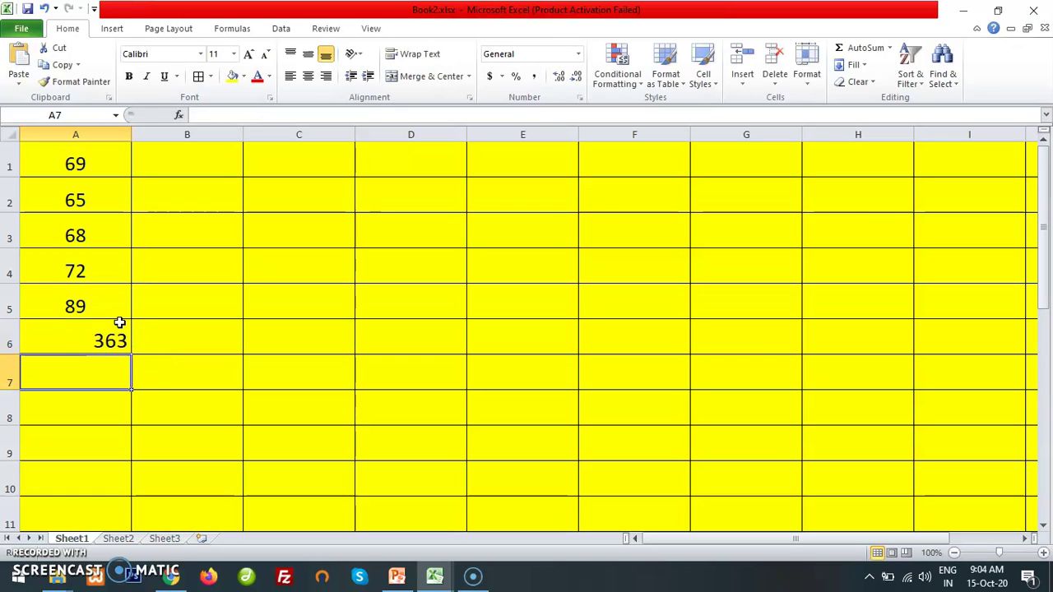
Open the SUM formula in cell A6 for editing and delete it.
left_click(101, 340)
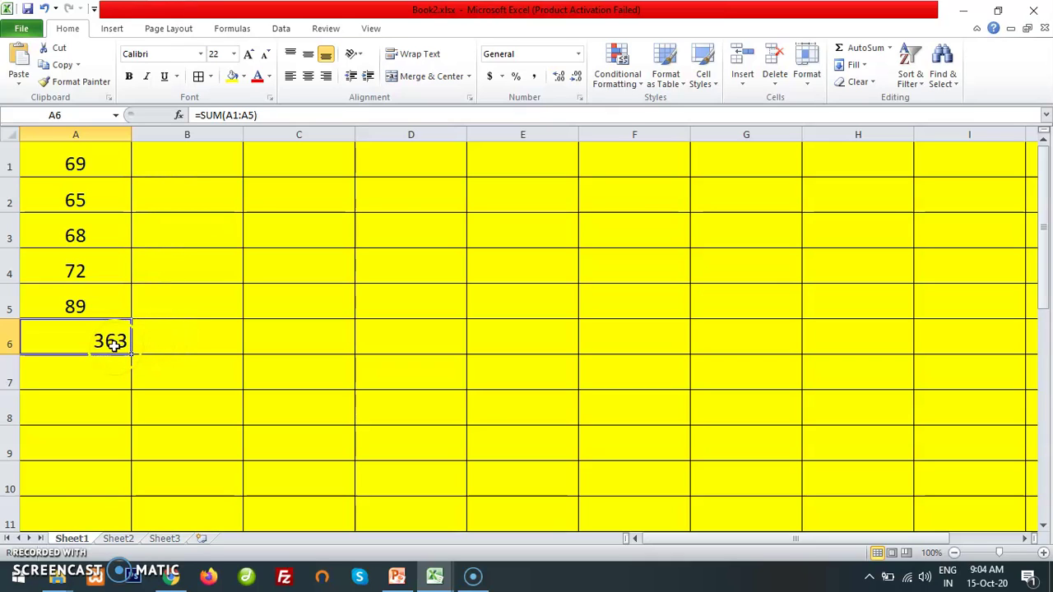
double_click(90, 340)
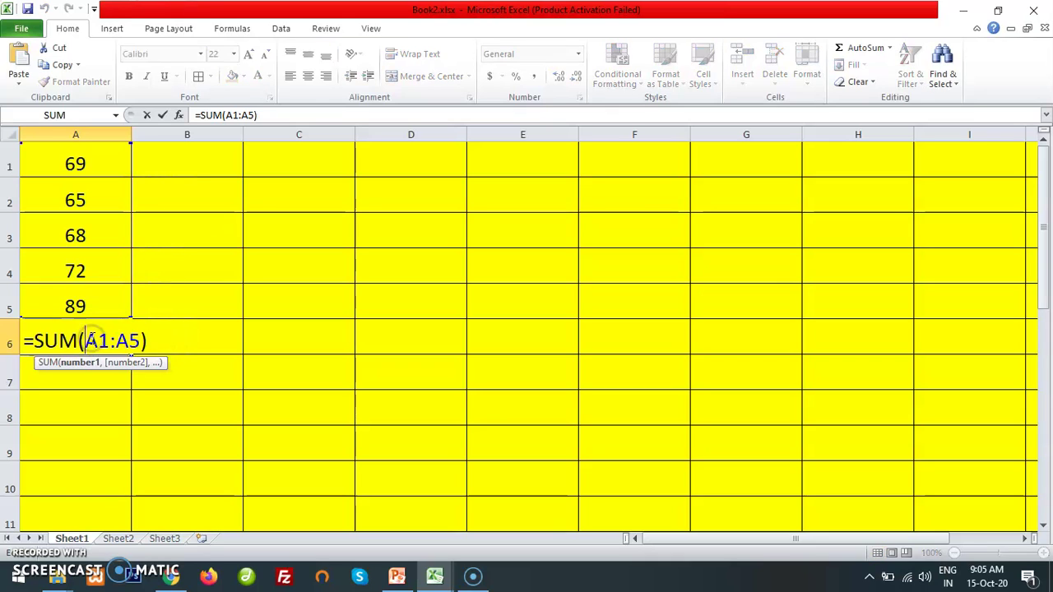
left_click_drag(160, 339, 13, 340)
key("BackSpace")
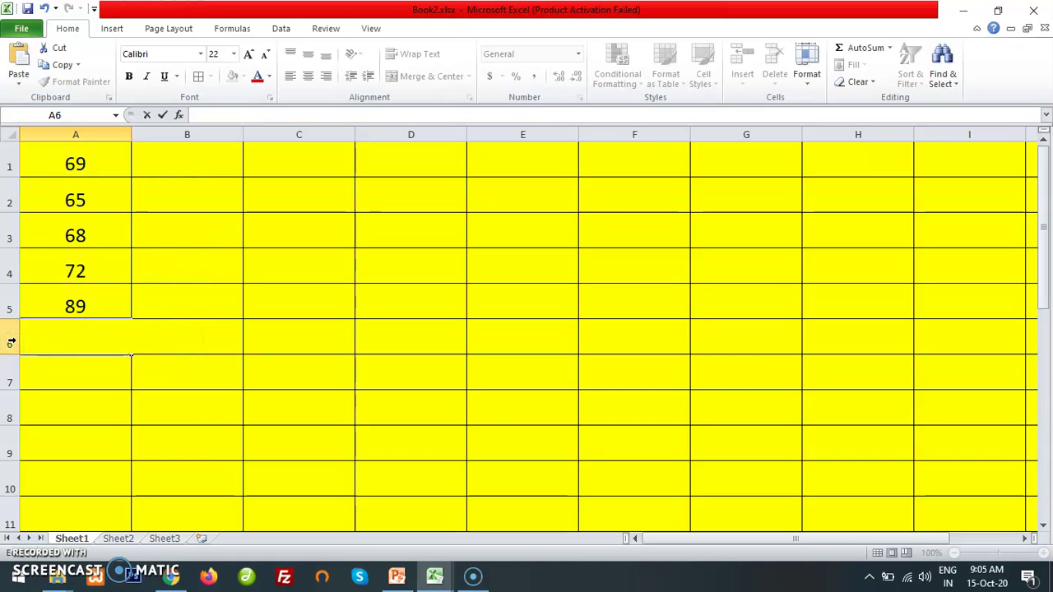
Enter the label SUM in cell B1 and the formula =SUM(A1:A5) in cell B2.
left_click(186, 164)
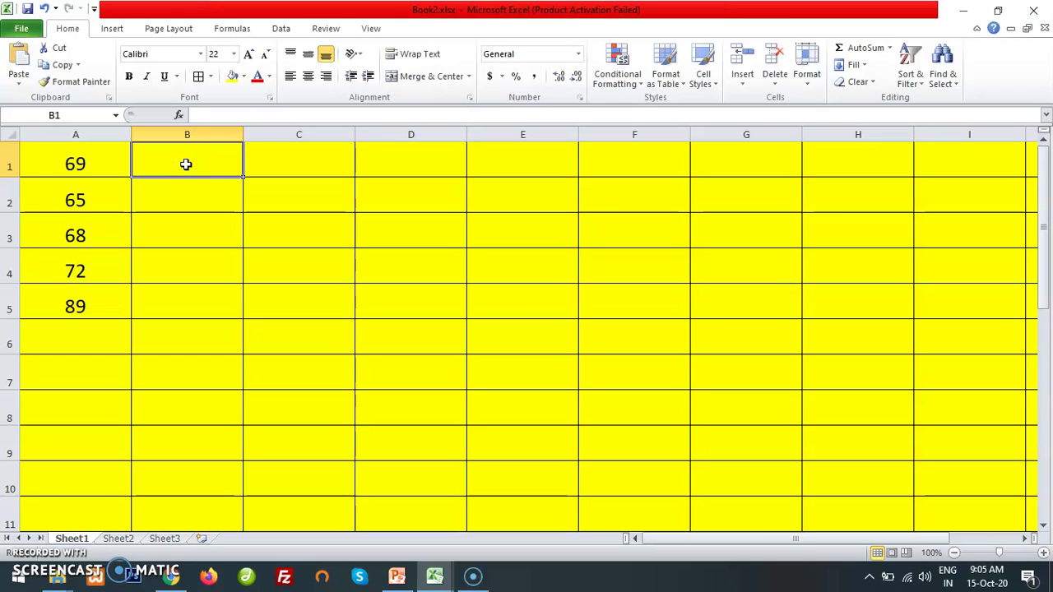
type("SUM")
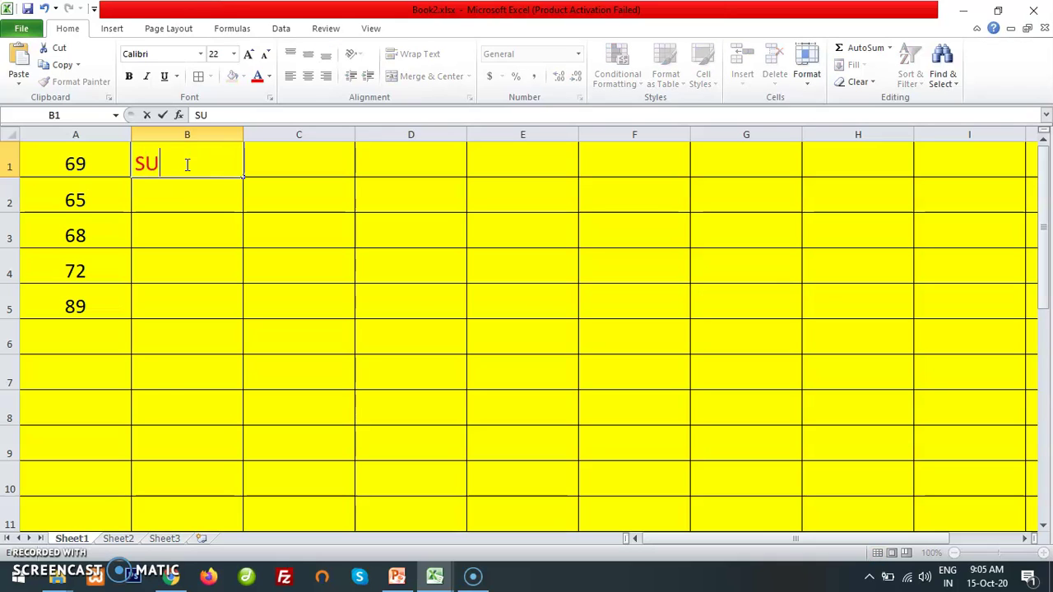
left_click(177, 200)
type("=")
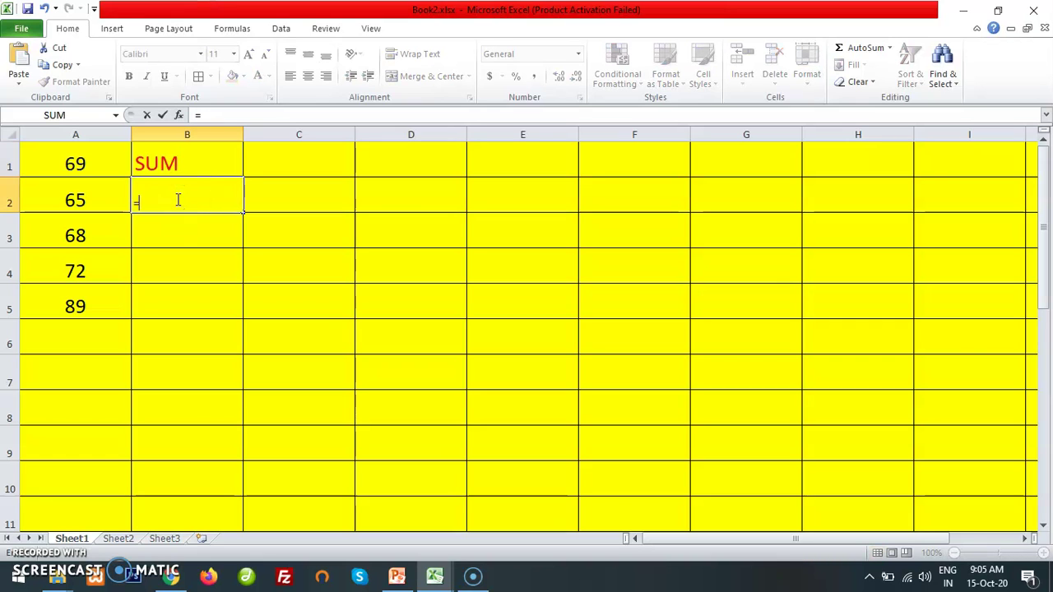
type("SUM(")
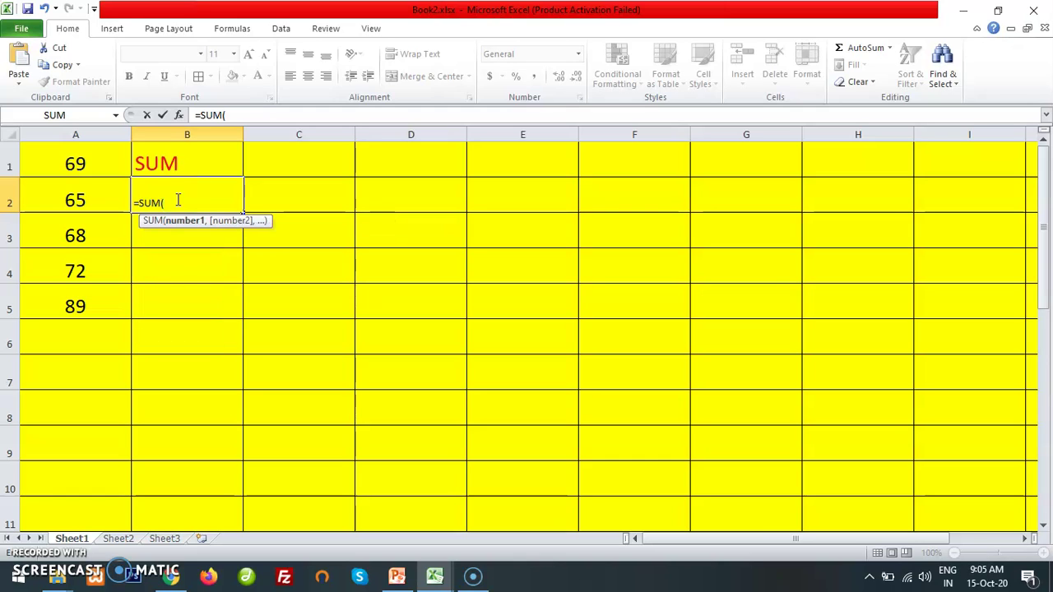
type("A")
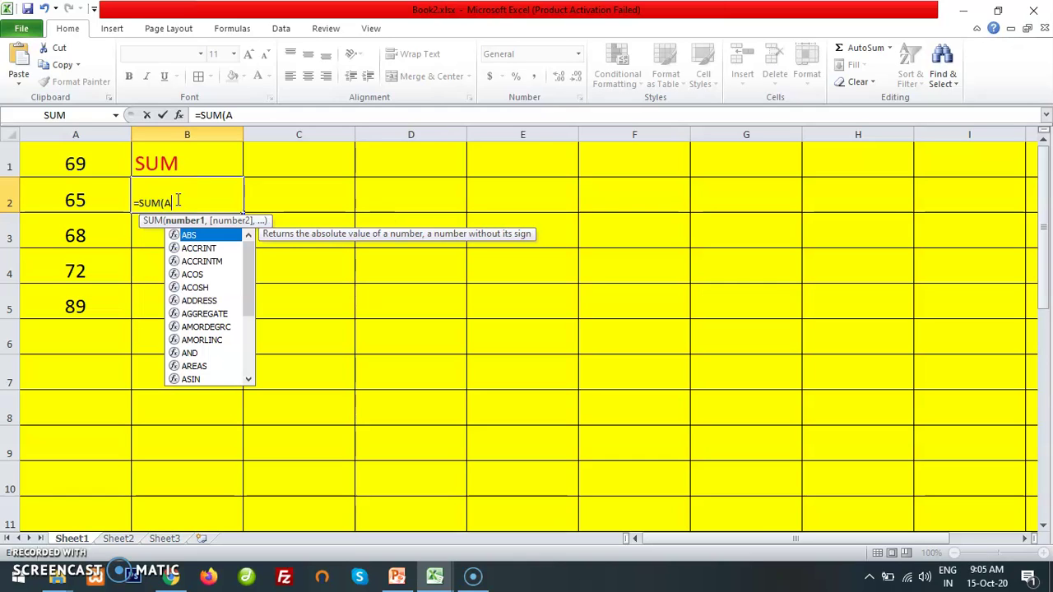
type("1:A5")
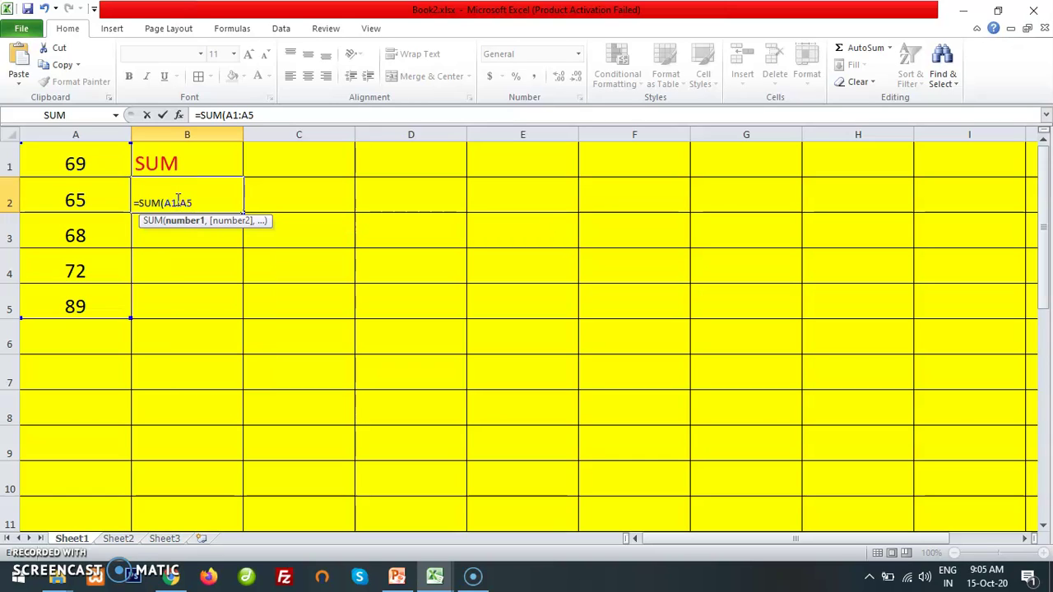
key("Return")
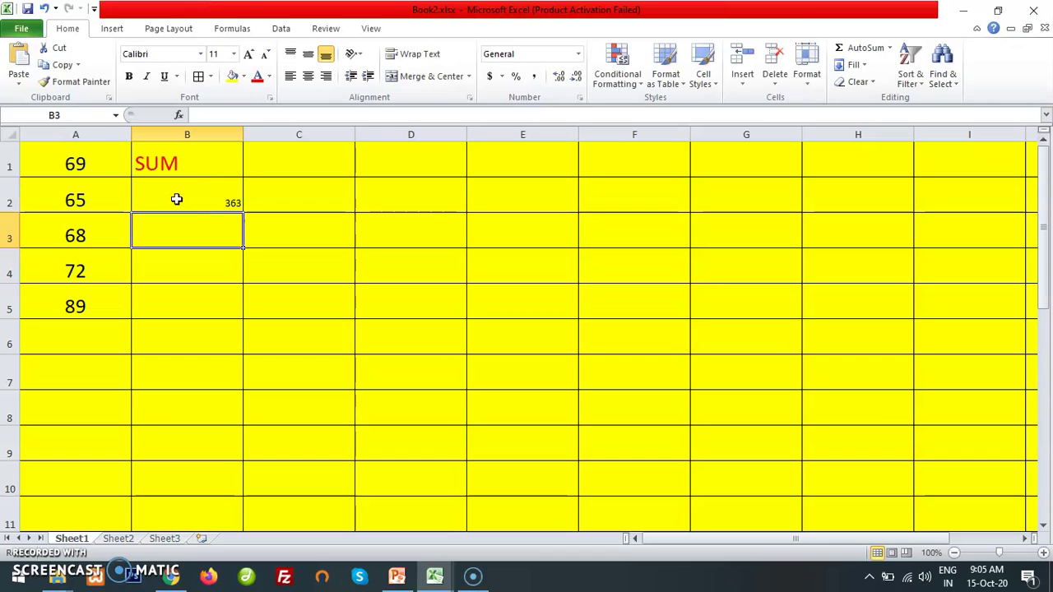
Center the contents of cells B1:B2 and enlarge the font of the SUM result in B2.
left_click(220, 203)
left_click_drag(190, 167, 189, 193)
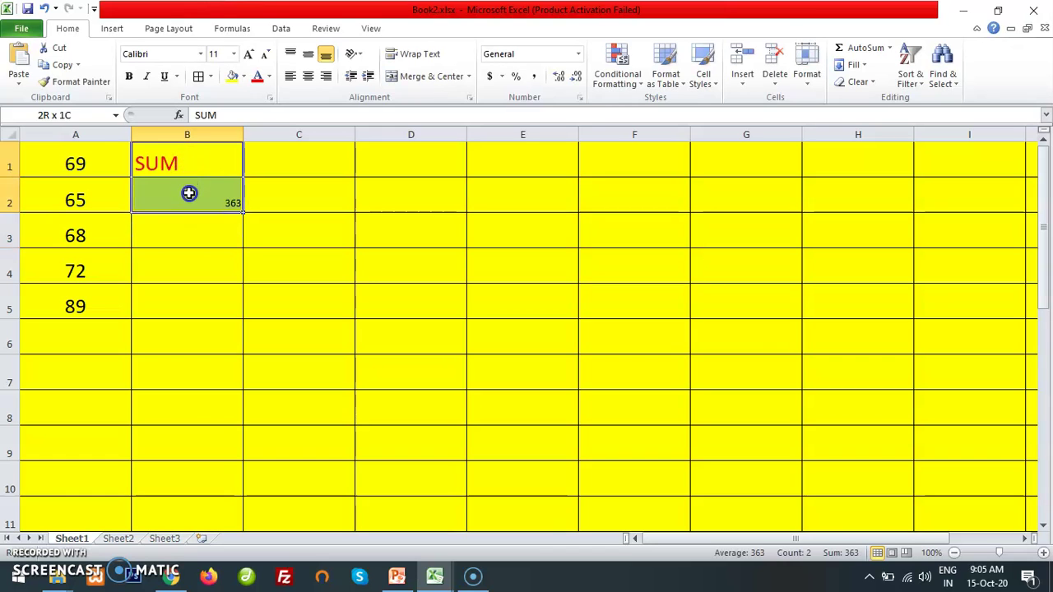
left_click(307, 77)
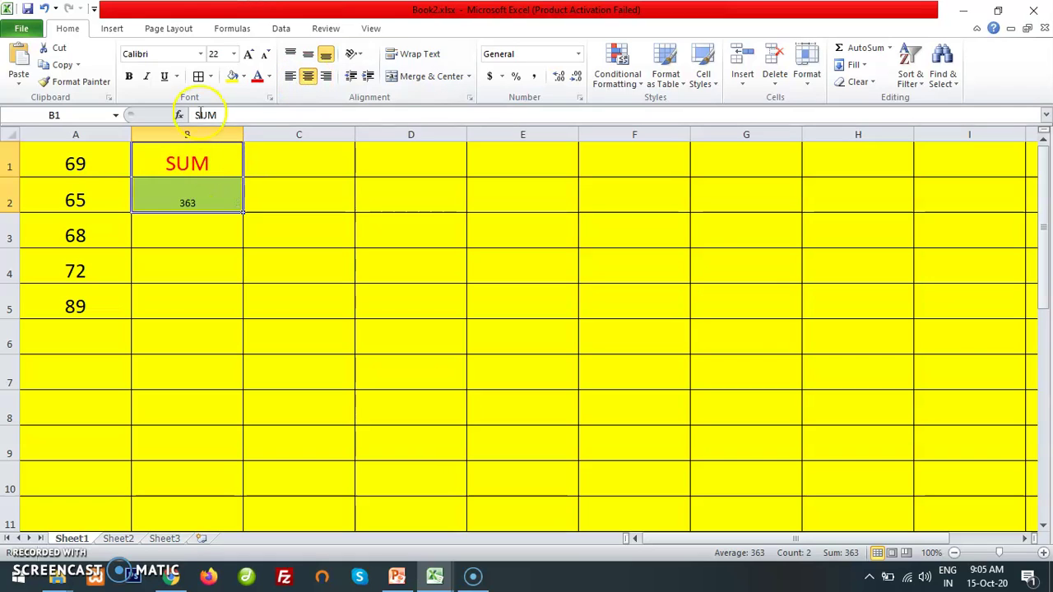
left_click(196, 195)
left_click(248, 55)
left_click(248, 55)
left_click(248, 55)
left_click(248, 55)
Switch to PowerPoint, highlight the syntax and example formulas on the MIN() slide, and return to the Book2 workbook in Excel.
left_click(289, 160)
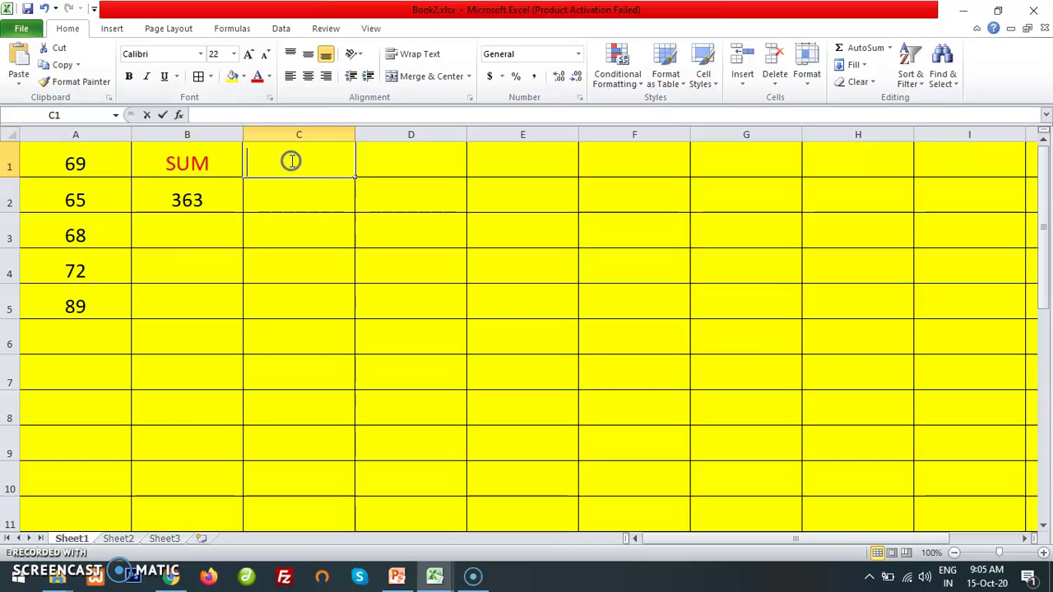
double_click(292, 161)
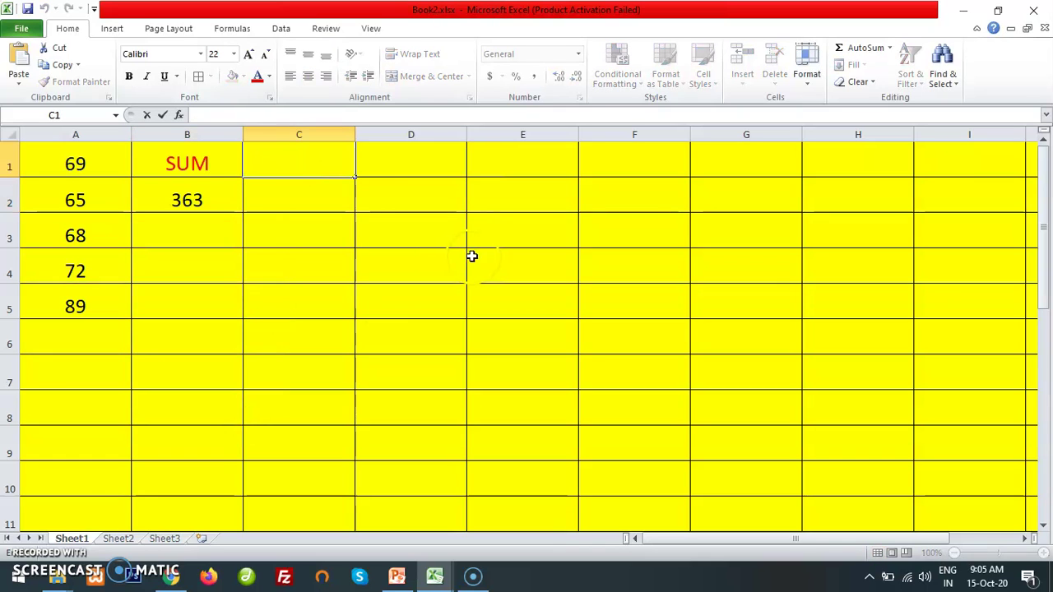
left_click(438, 584)
left_click(398, 578)
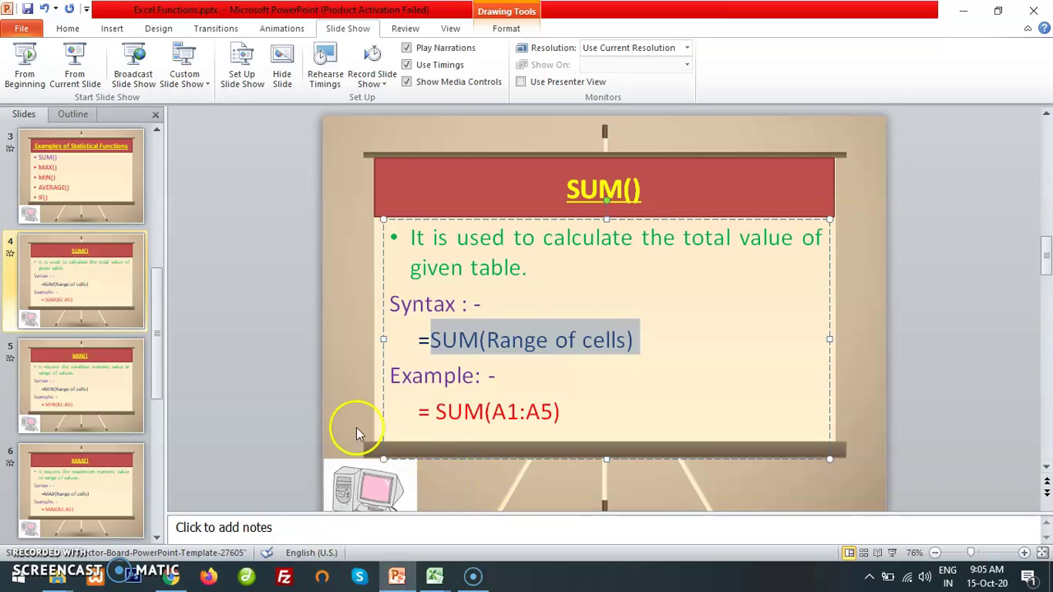
left_click(145, 346)
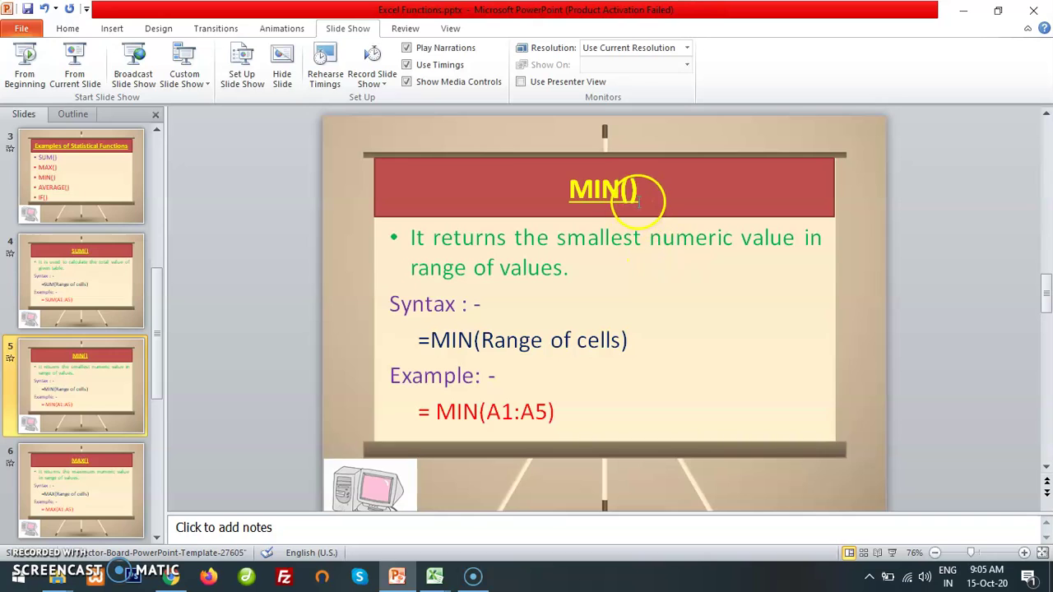
left_click(418, 337)
left_click_drag(417, 337, 627, 342)
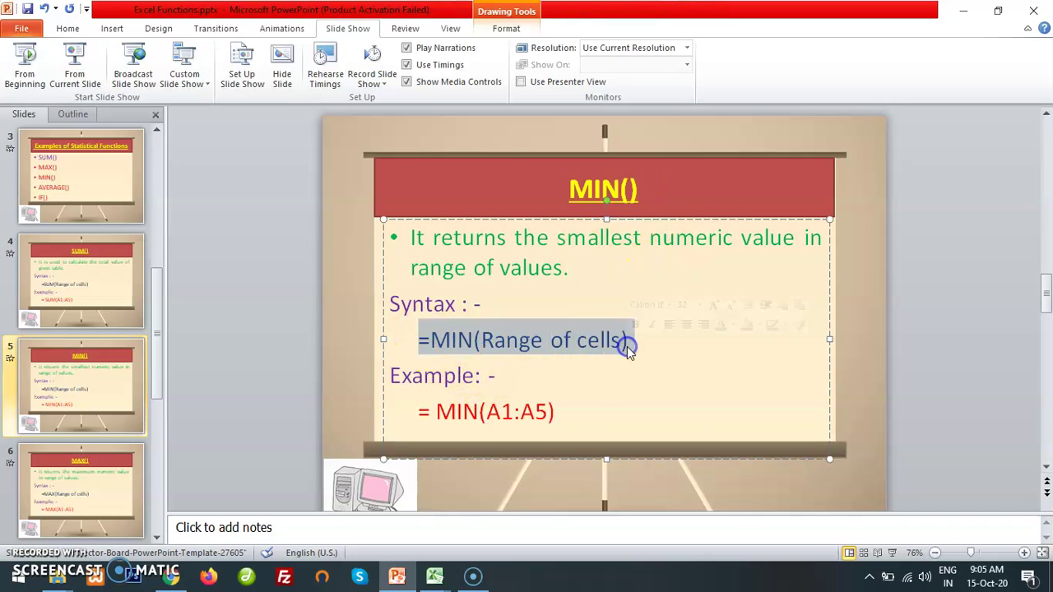
left_click(571, 418)
left_click_drag(570, 418, 420, 414)
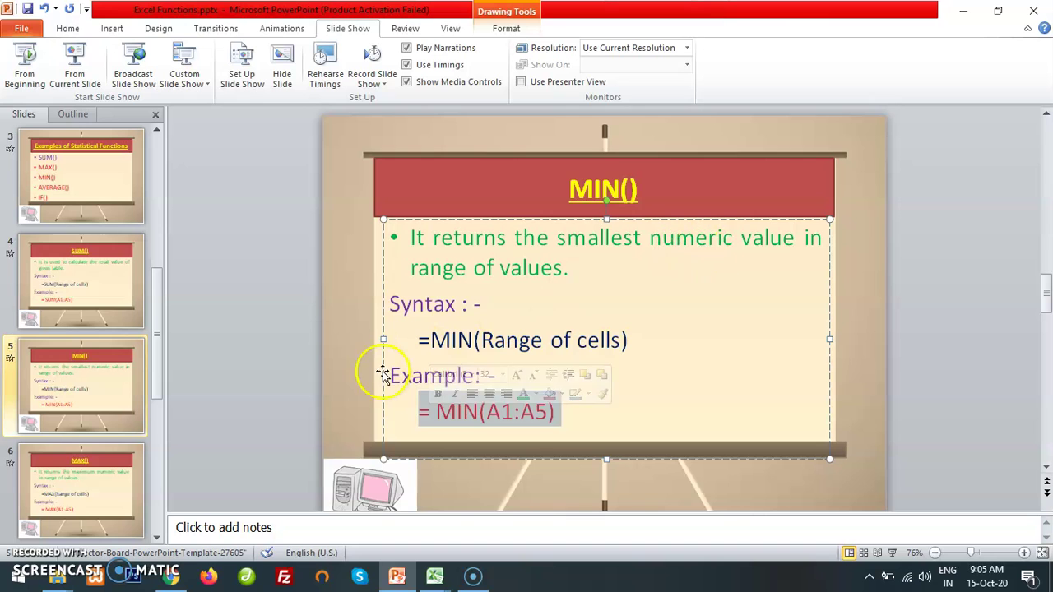
left_click(434, 578)
left_click(493, 525)
Enter the label MIN in cell C1 and the formula =MIN(A1:A5) in cell C2.
left_click(259, 154)
type("MIN")
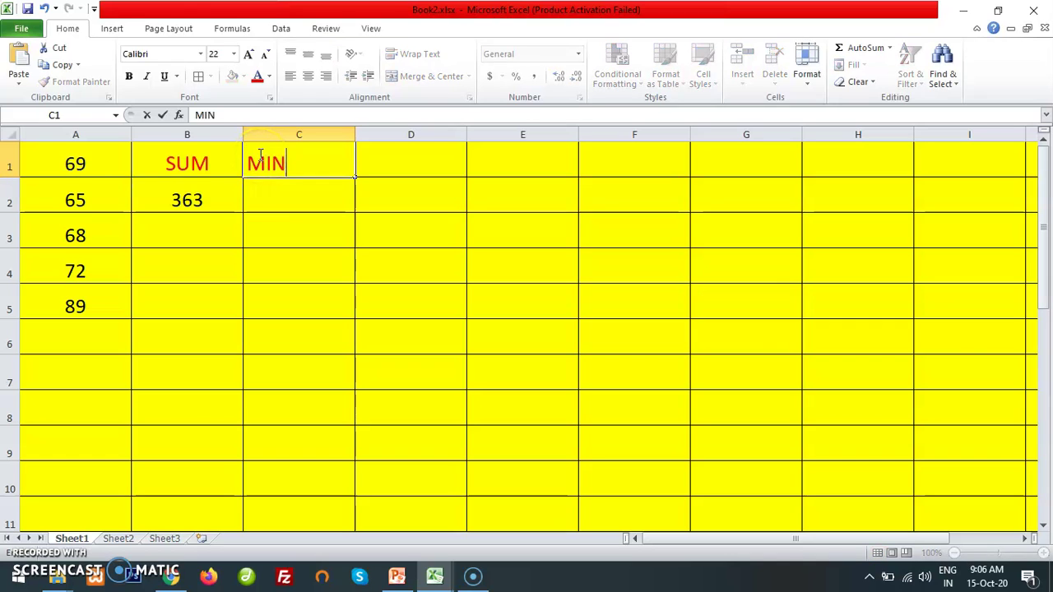
left_click(266, 194)
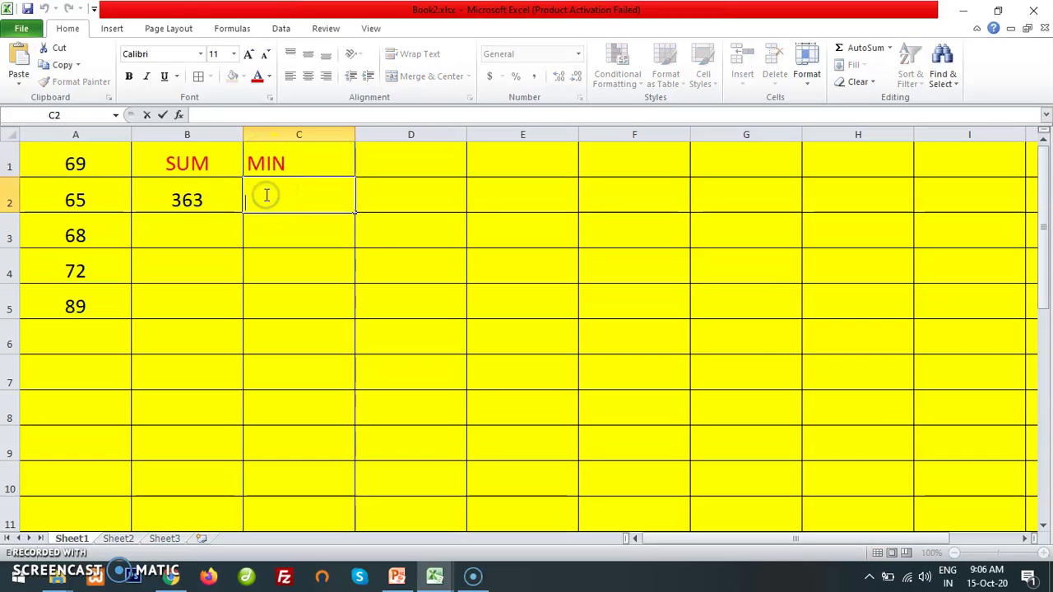
type("=")
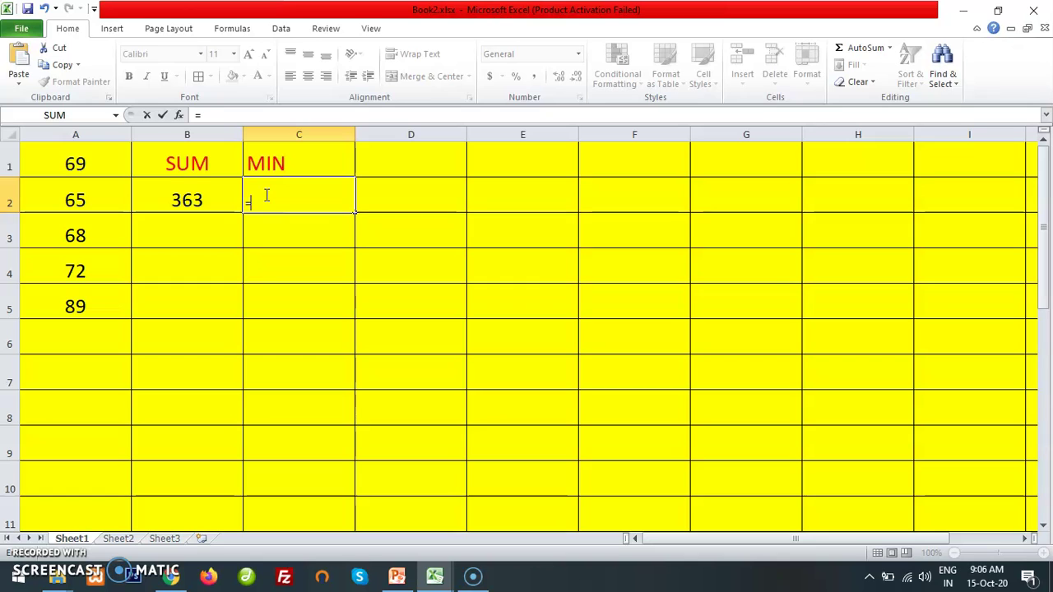
type("MIN")
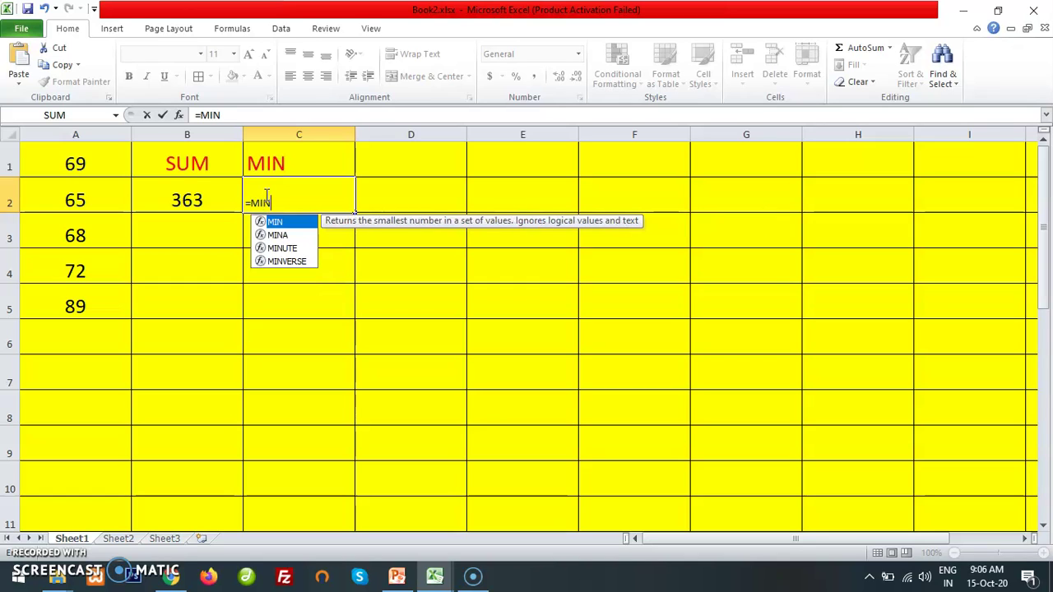
type("(")
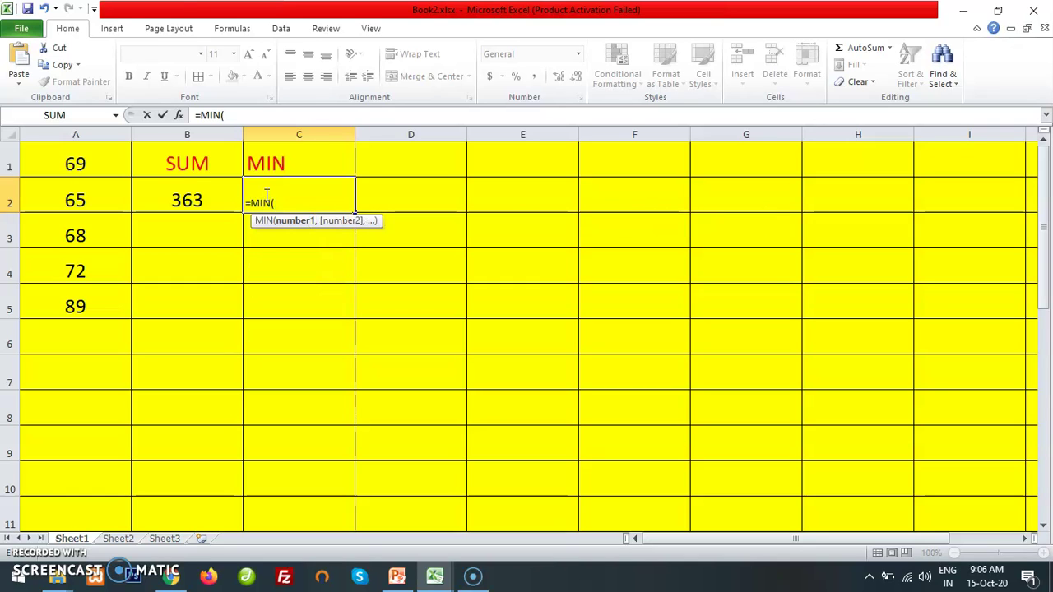
type("A1:A")
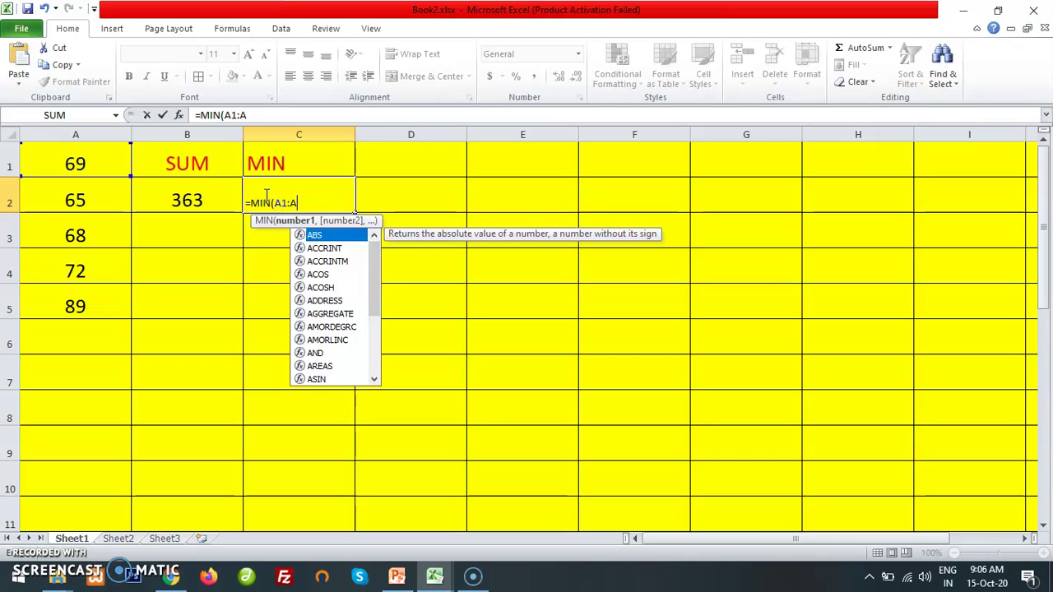
type("5)")
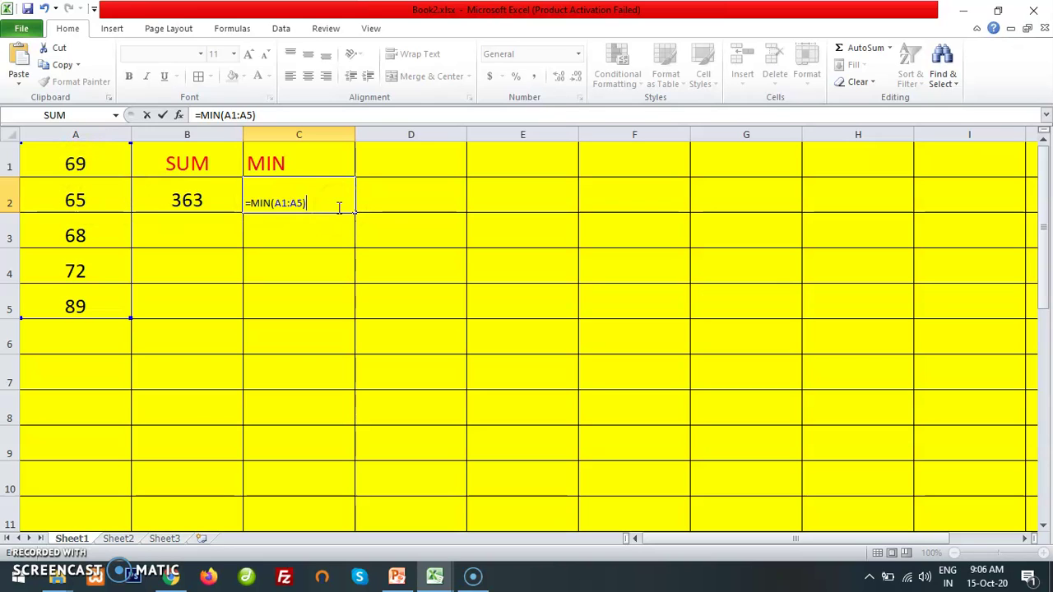
key("Return")
Set the font size of cell C2 to 22 and center the contents of C1:C2.
left_click(305, 194)
left_click(249, 55)
left_click(248, 54)
left_click(248, 54)
left_click(248, 54)
left_click(248, 54)
left_click(248, 55)
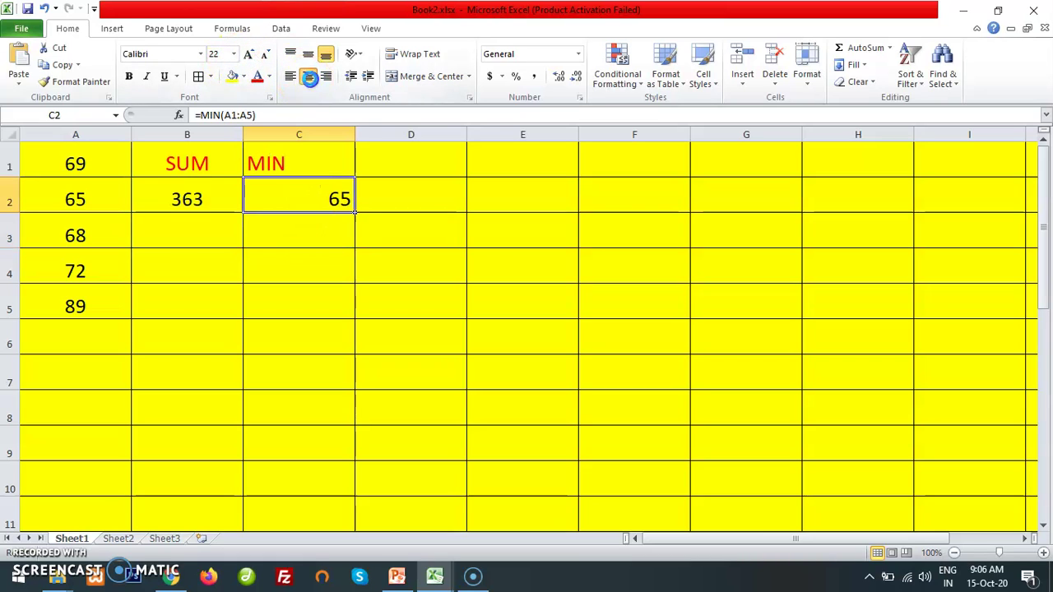
left_click(307, 77)
left_click_drag(287, 161, 282, 195)
left_click(308, 76)
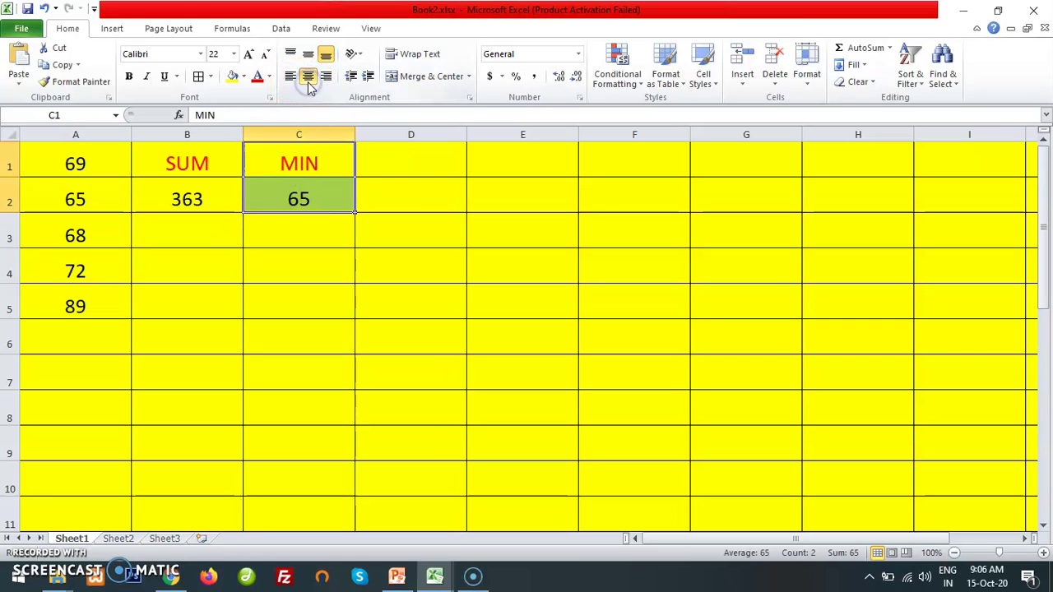
Set the font size of cells D1:D2 to 28.
left_click_drag(409, 155, 409, 194)
left_click(249, 55)
left_click(249, 54)
left_click(249, 54)
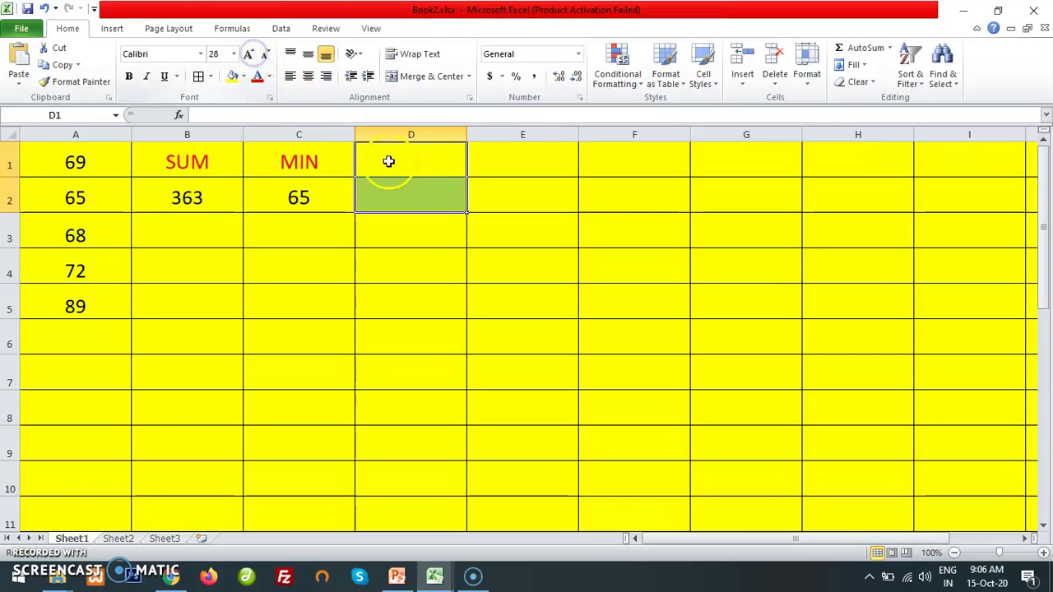
Enter the label MAX in cell D1.
left_click(400, 159)
double_click(401, 158)
type("MAX")
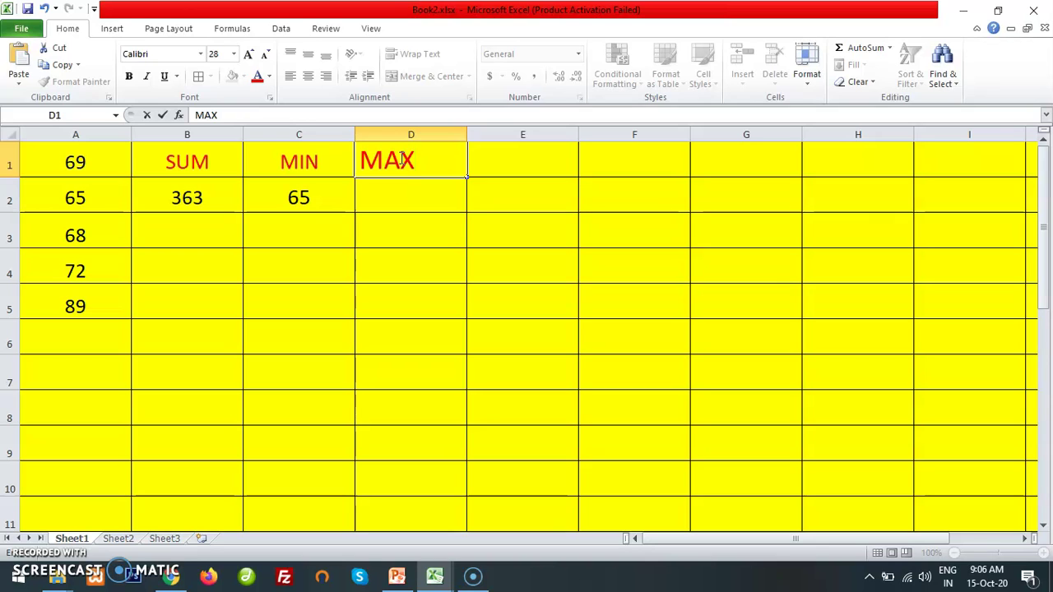
left_click(383, 188)
double_click(382, 189)
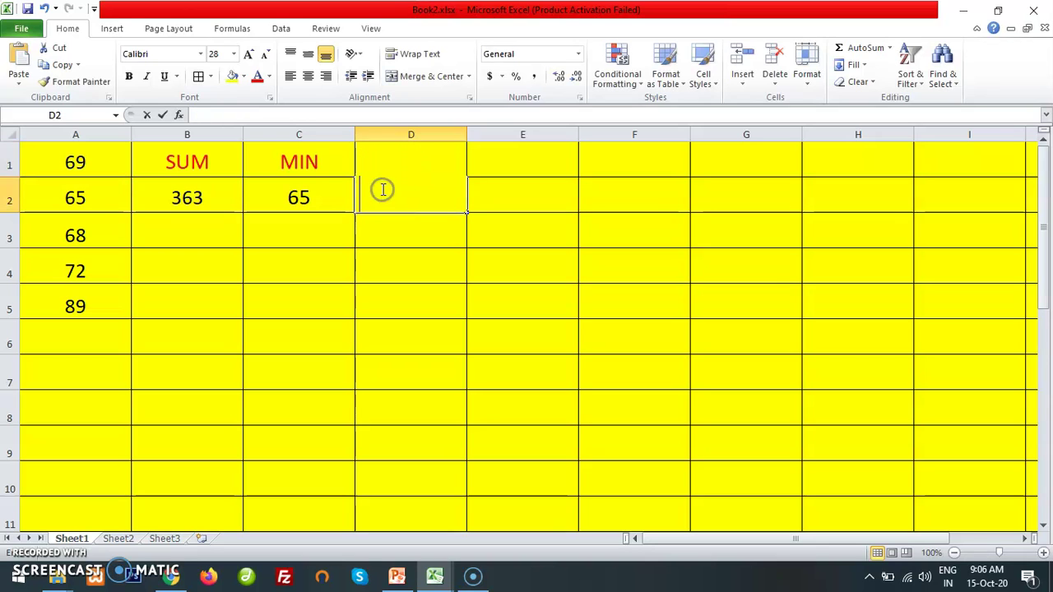
left_click(384, 234)
left_click(398, 173)
Enter the formula =MAX(A1:A5) in cell D2 and center its result.
left_click(385, 196)
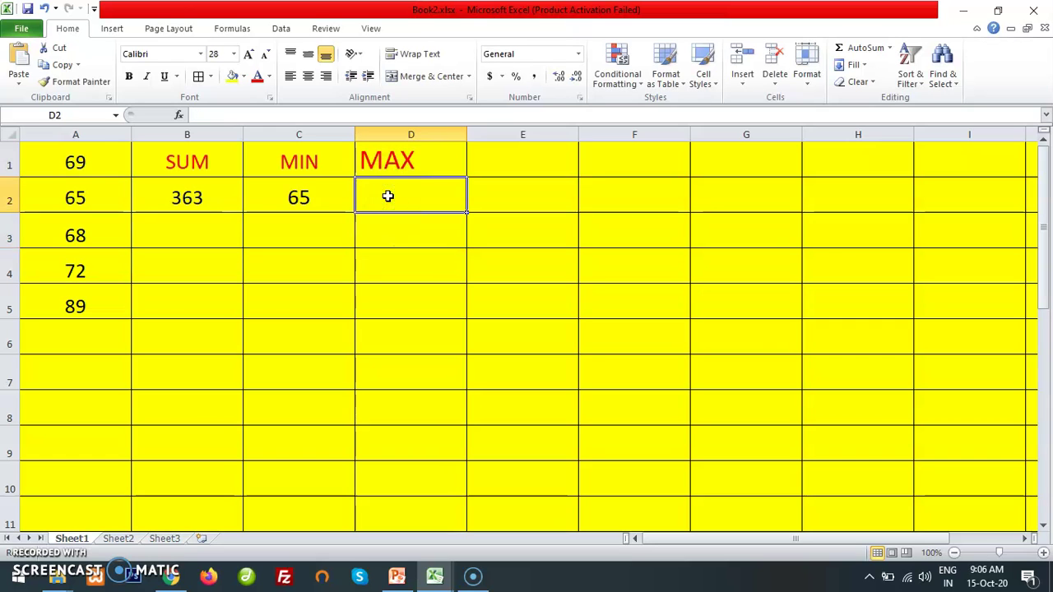
type("=Max")
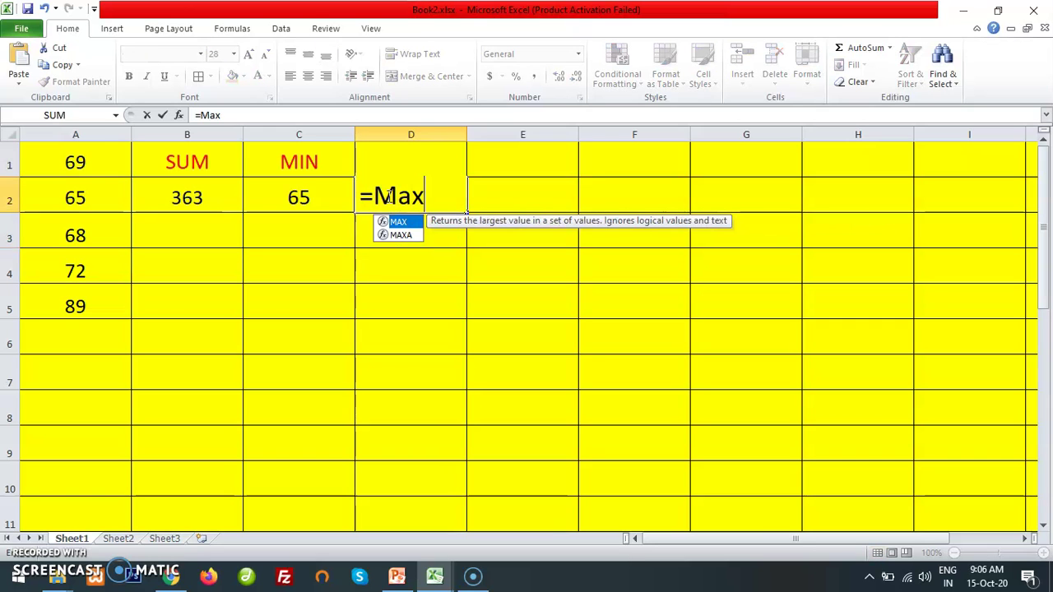
key("BackSpace")
key("BackSpace")
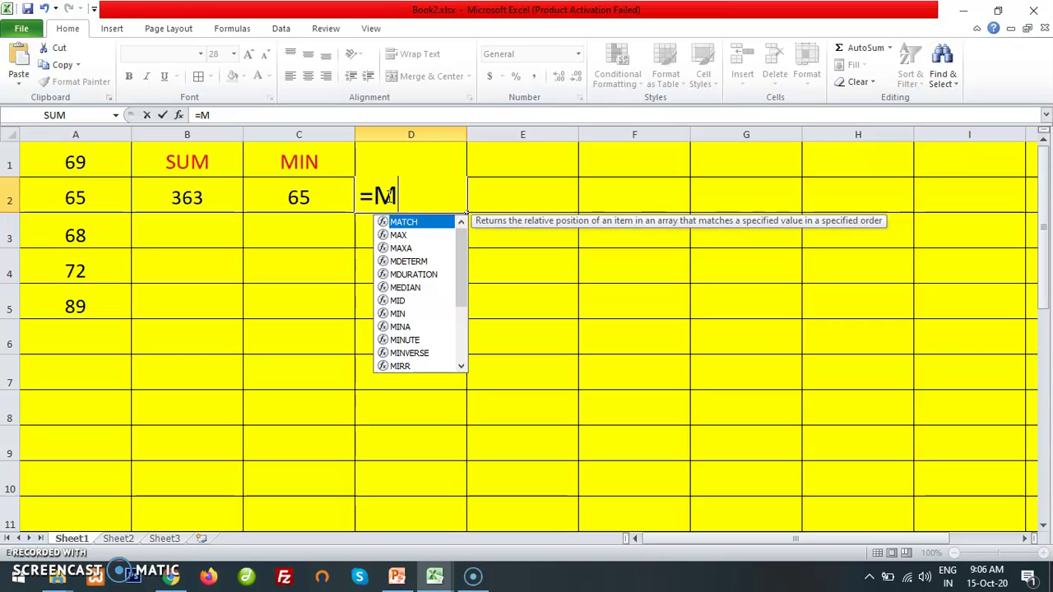
type("AX(A1")
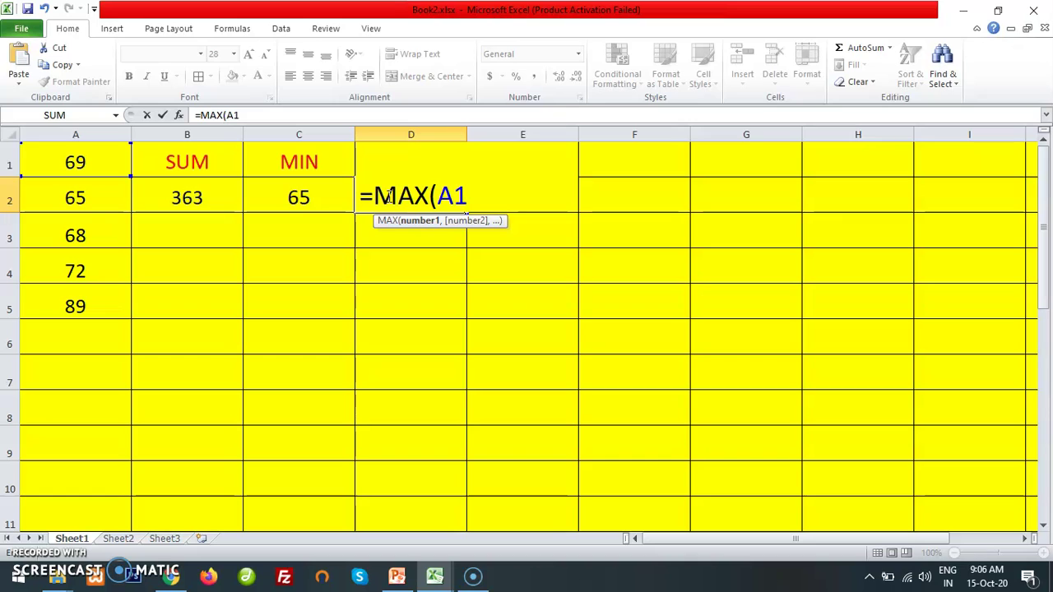
type(":A")
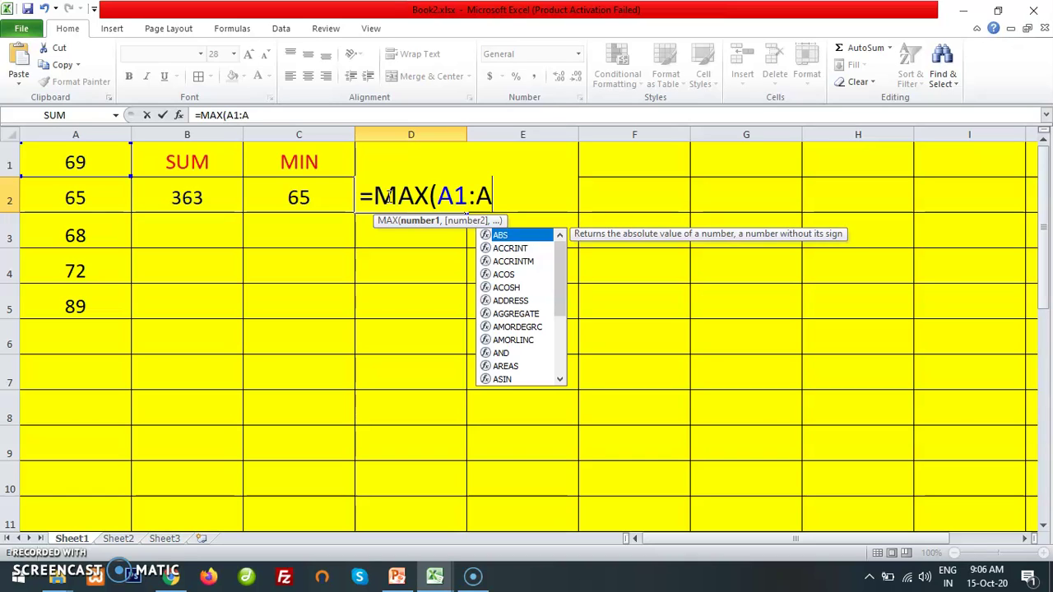
type("5)")
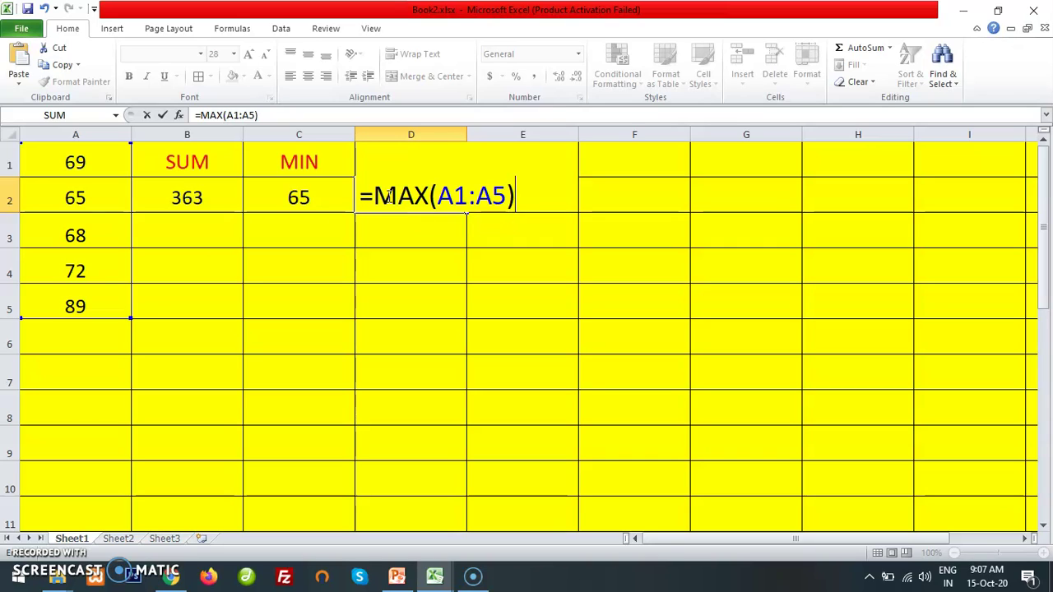
key("Return")
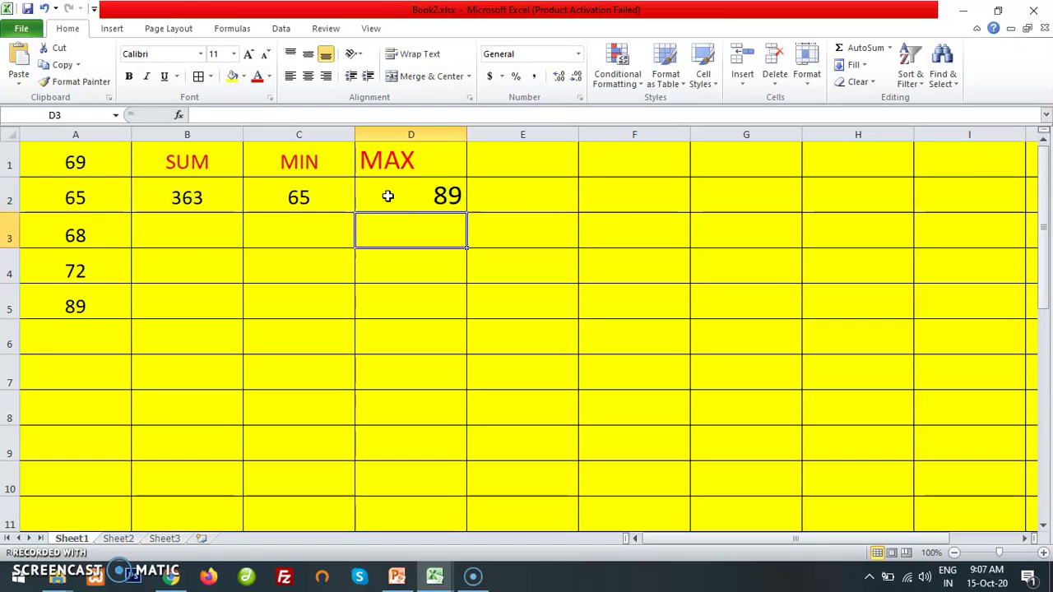
left_click(409, 197)
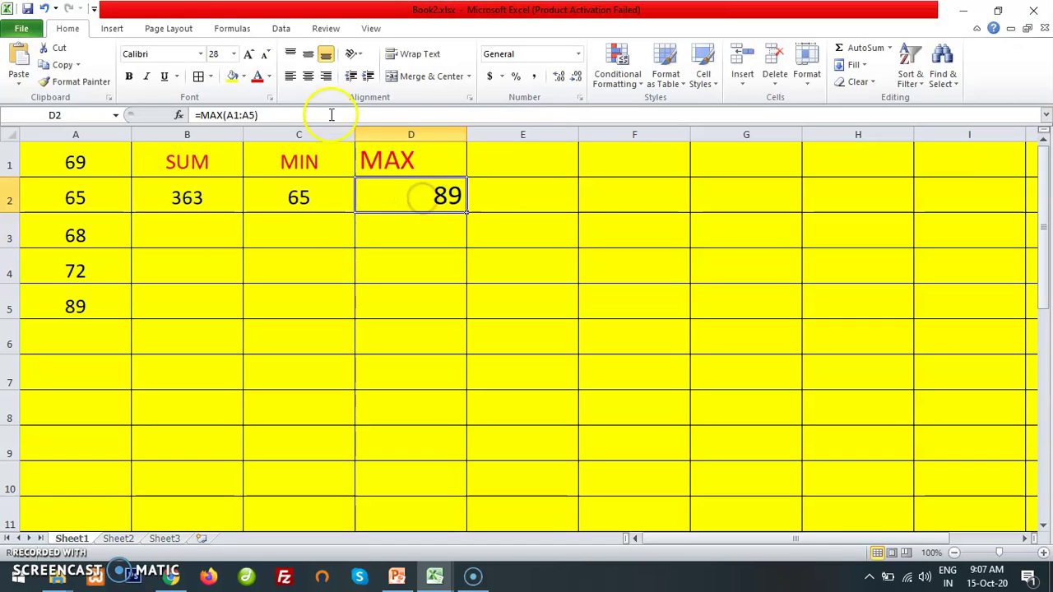
left_click(307, 75)
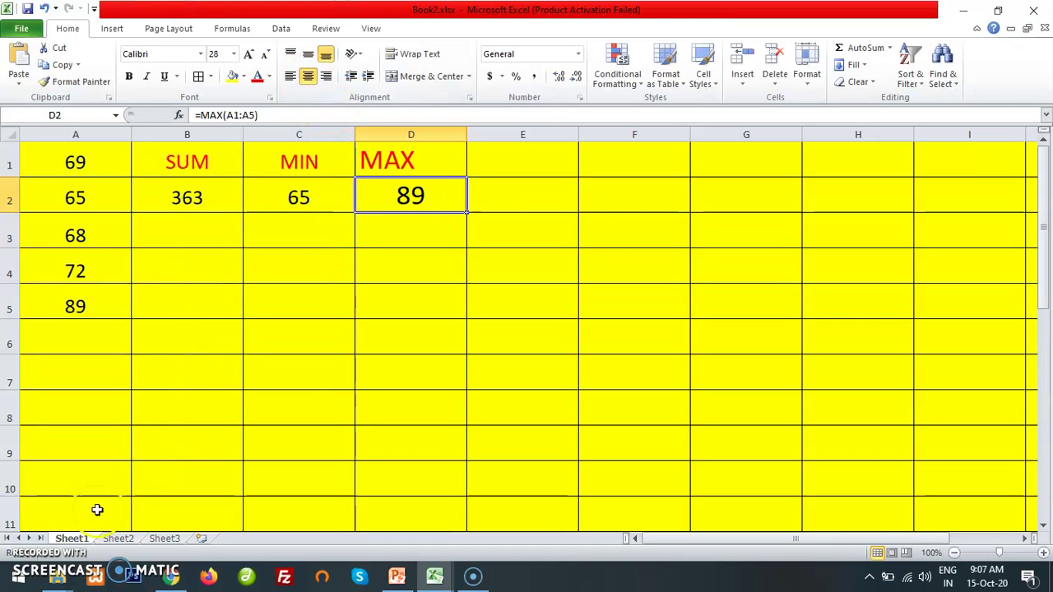
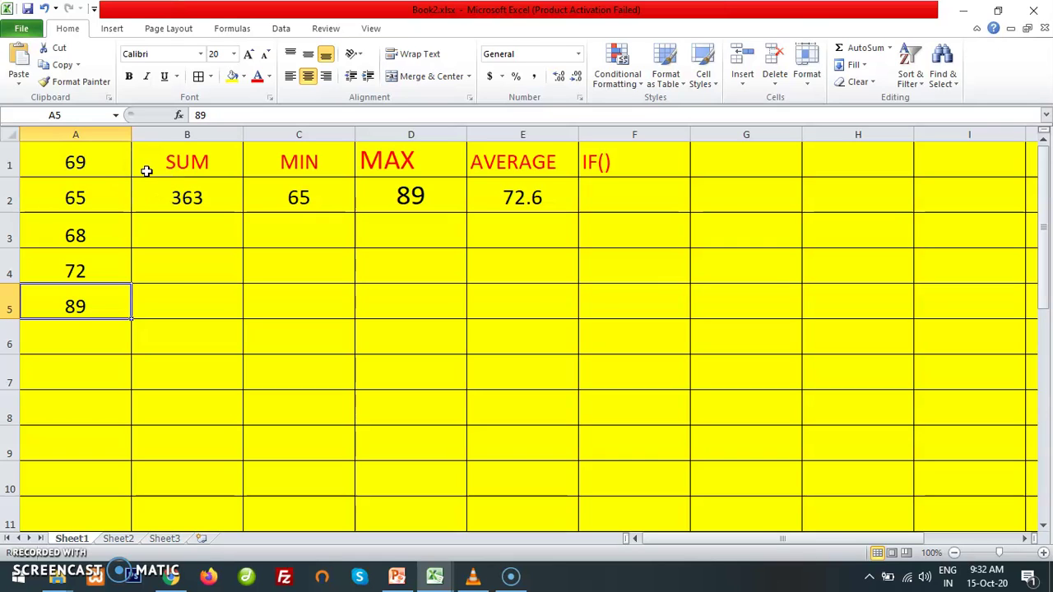
Examine the IF() label in F1 and compare the numbers in A1:A3 with the blank cells G1:G3.
left_click(611, 167)
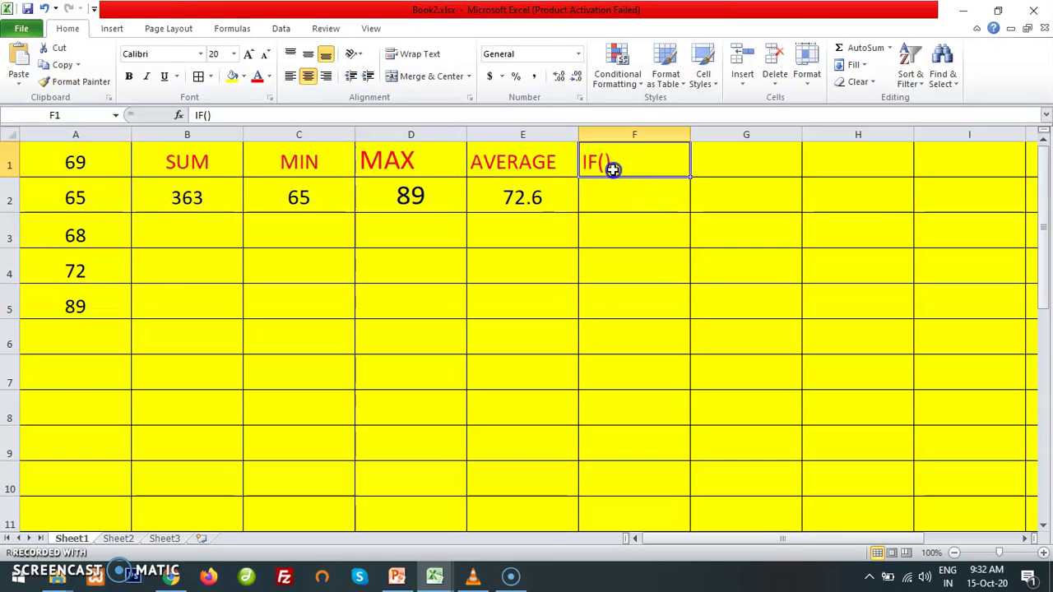
left_click(100, 164)
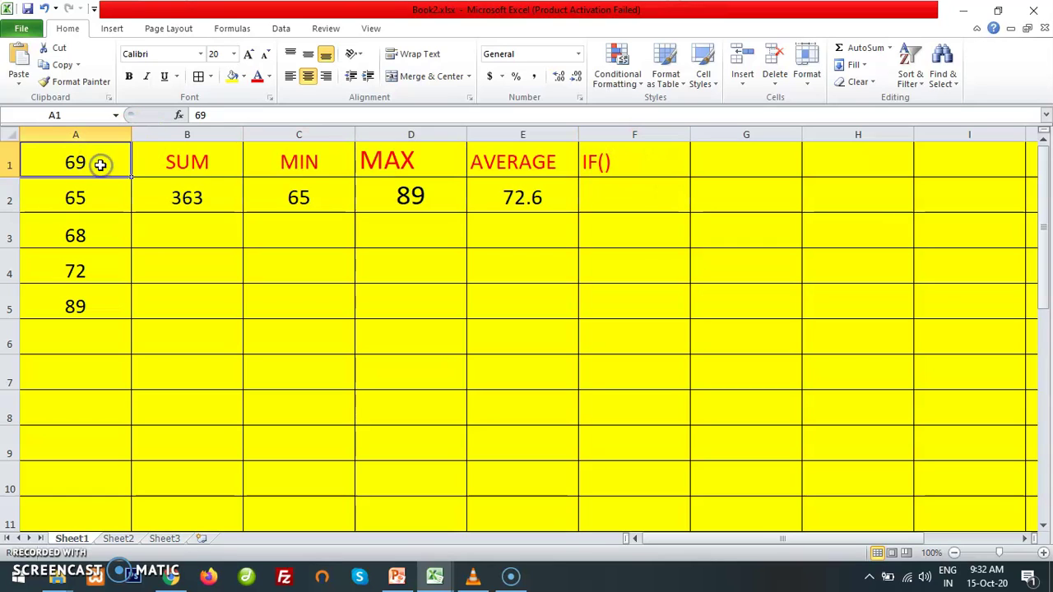
left_click(737, 171)
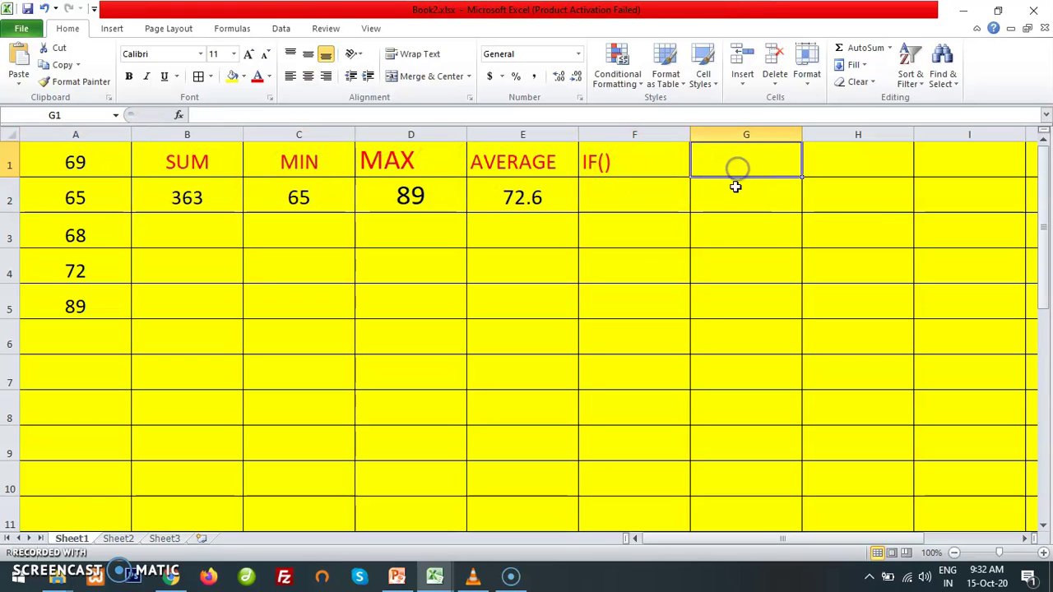
left_click(107, 203)
left_click(712, 199)
left_click(74, 228)
left_click(729, 231)
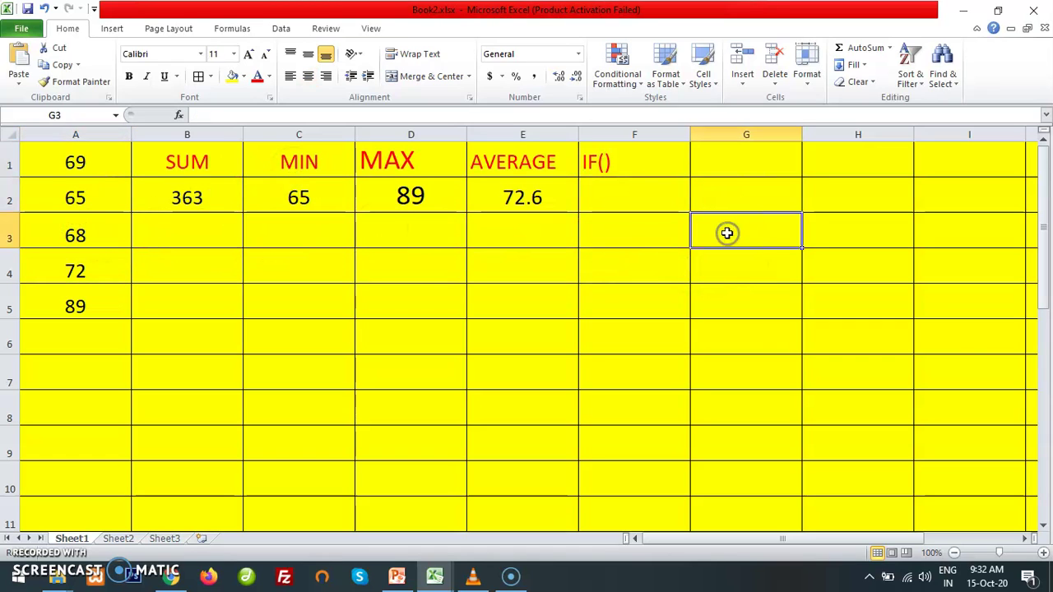
left_click(629, 163)
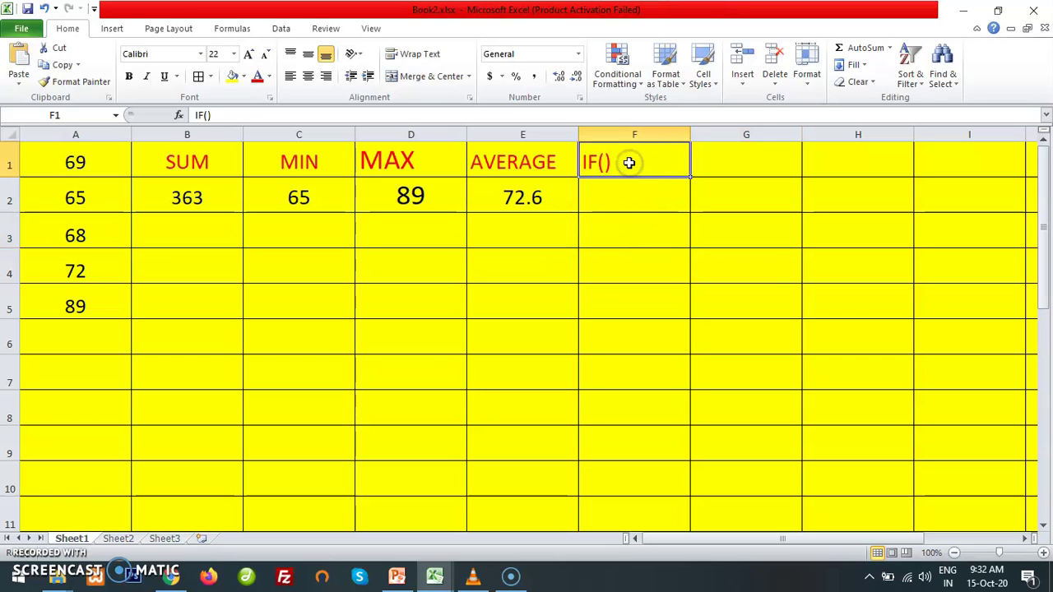
Fill cells G1:G5 beside the IF() label with the standard light blue color.
left_click_drag(711, 163, 718, 310)
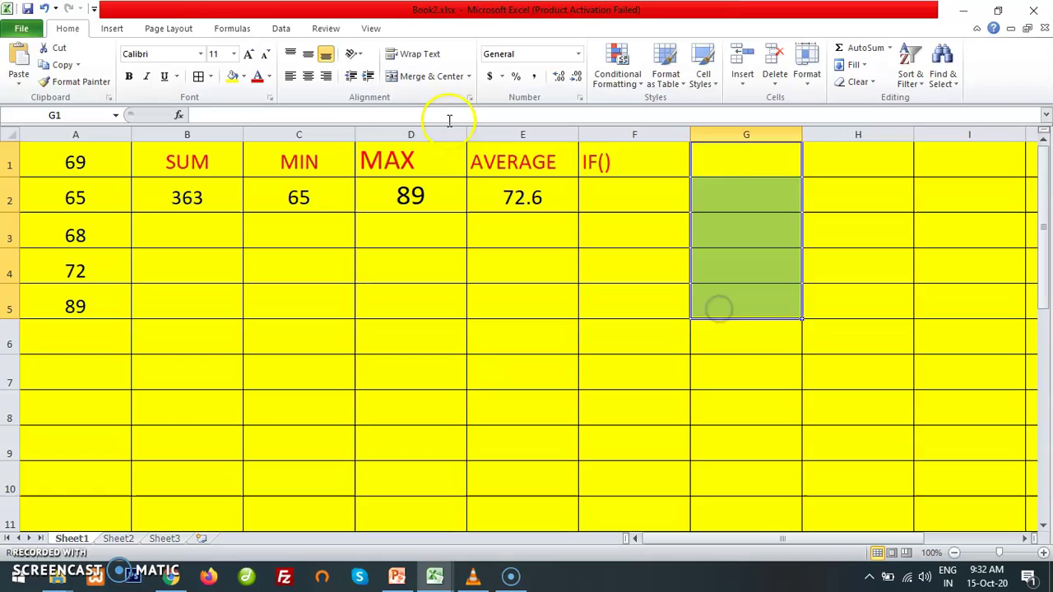
left_click(244, 78)
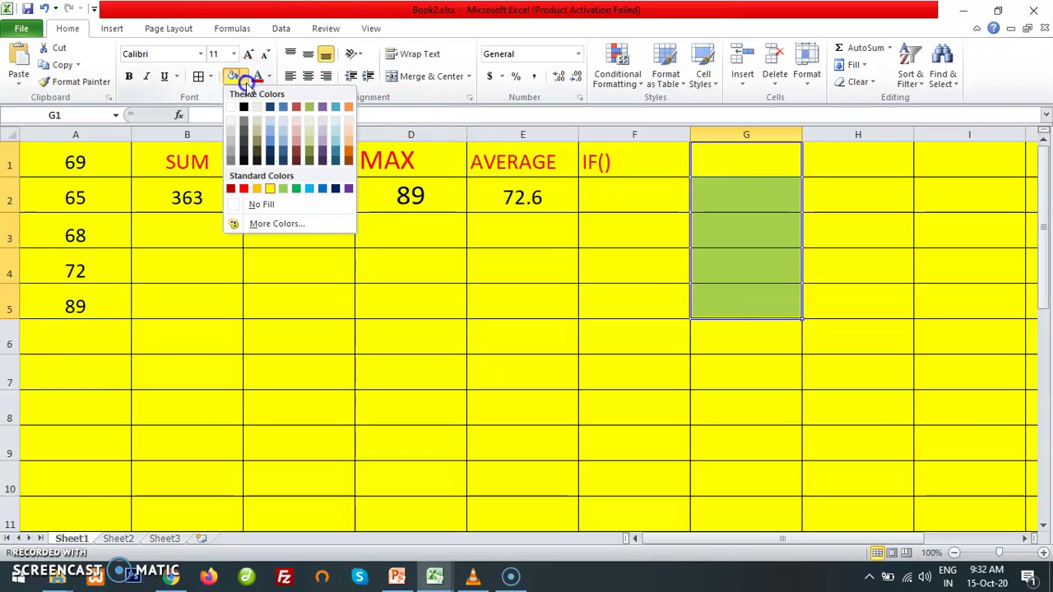
left_click(310, 190)
left_click(653, 289)
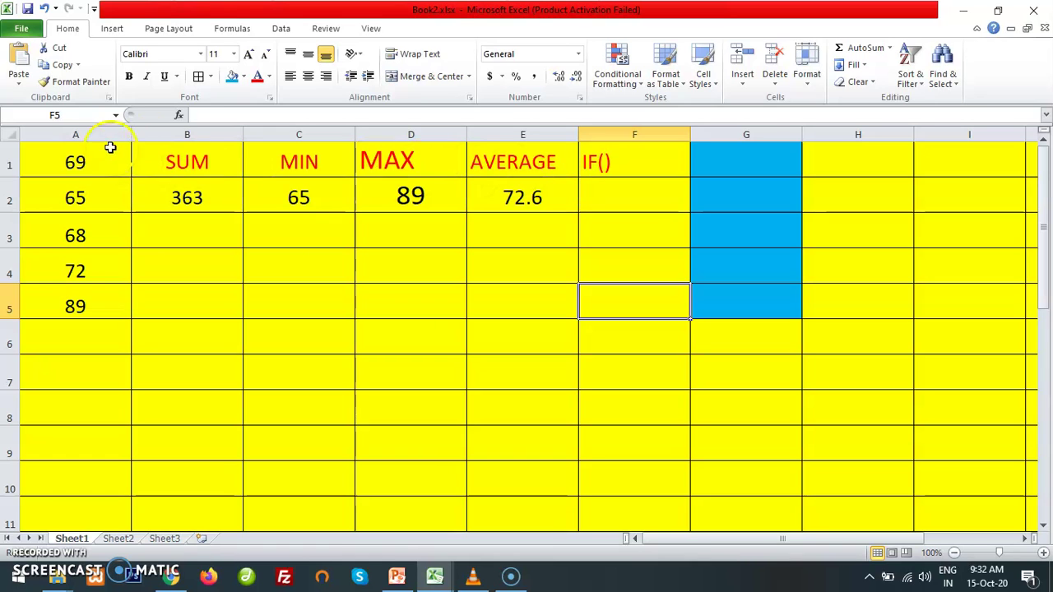
Insert a blank column between the numbers in column A and the SUM column.
left_click(157, 135)
right_click(154, 137)
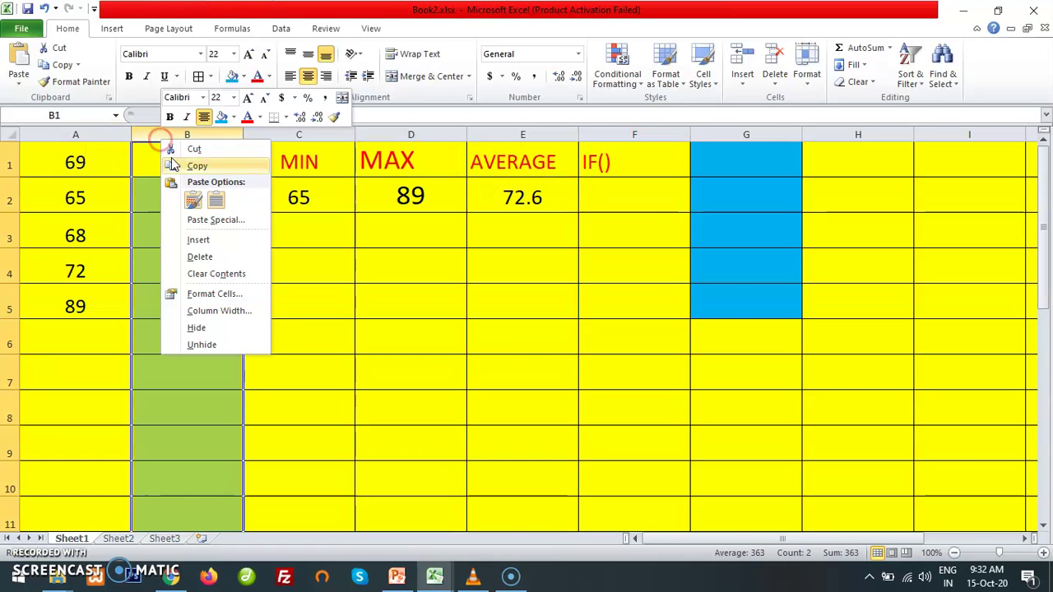
left_click(197, 240)
left_click(171, 151)
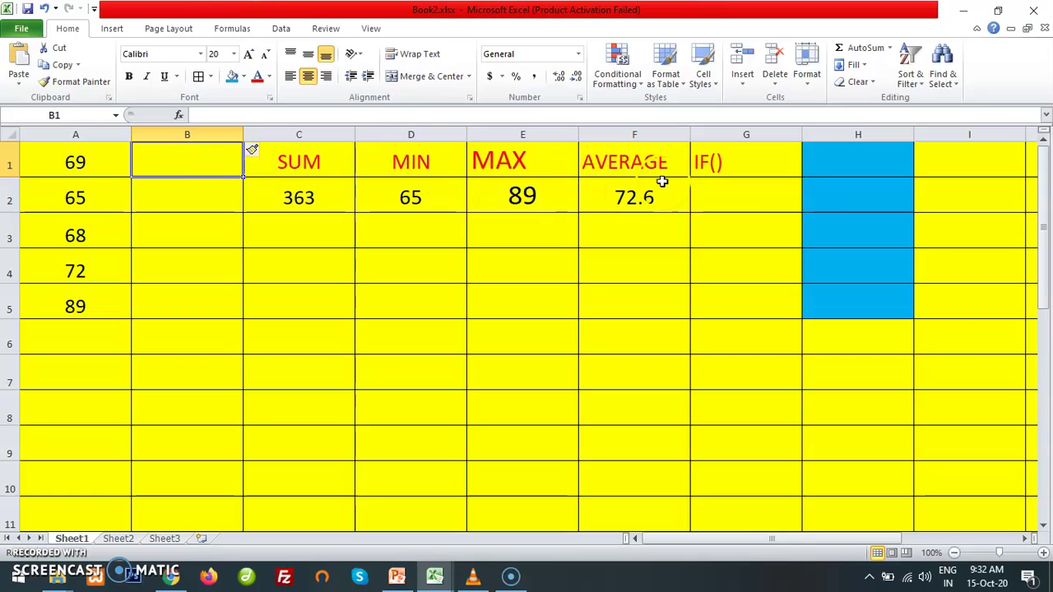
left_click(841, 159)
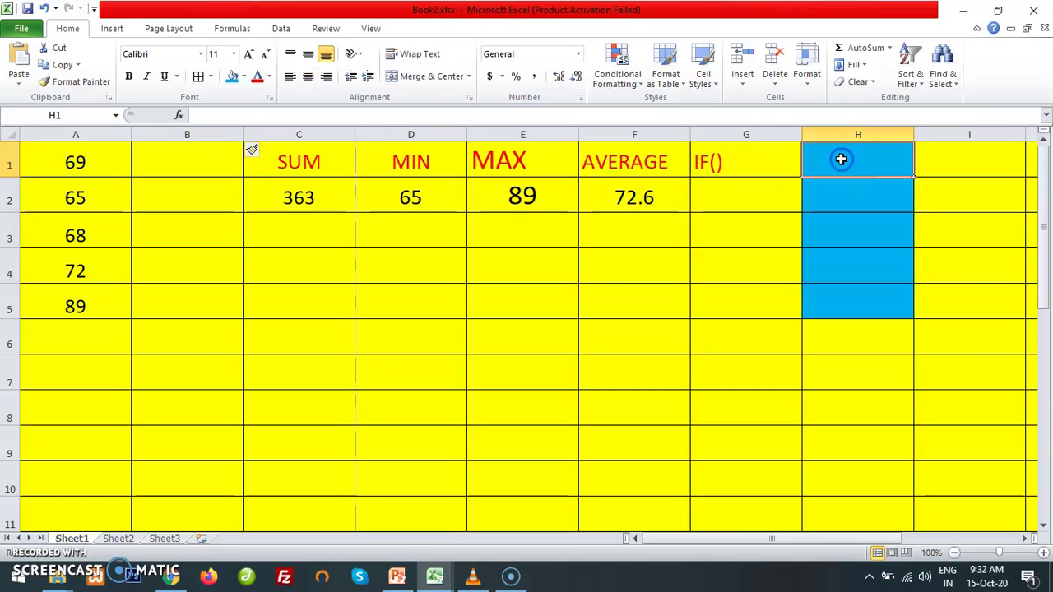
left_click(177, 167)
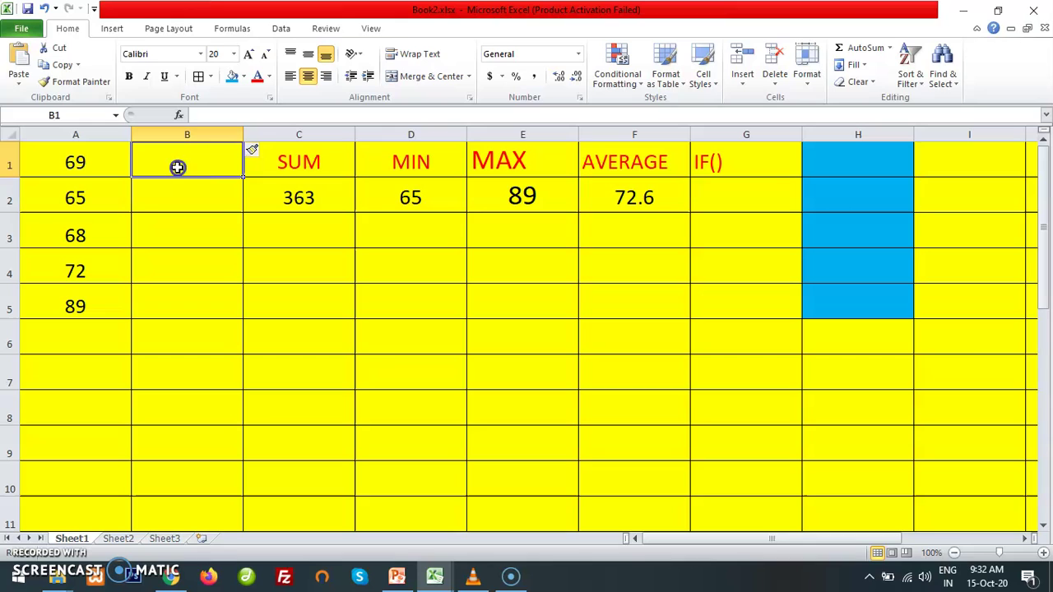
double_click(831, 159)
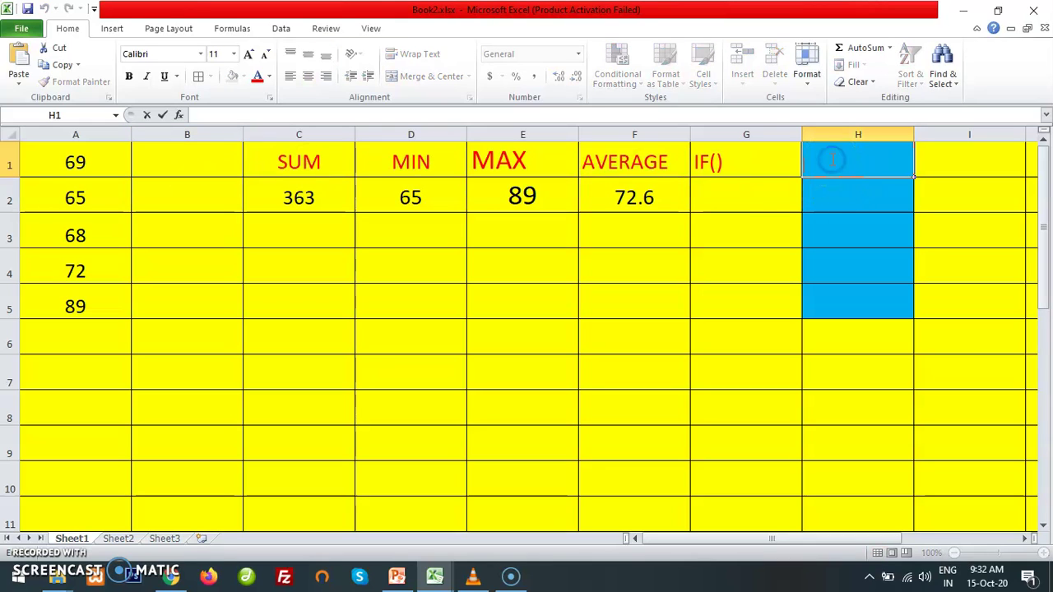
type("=")
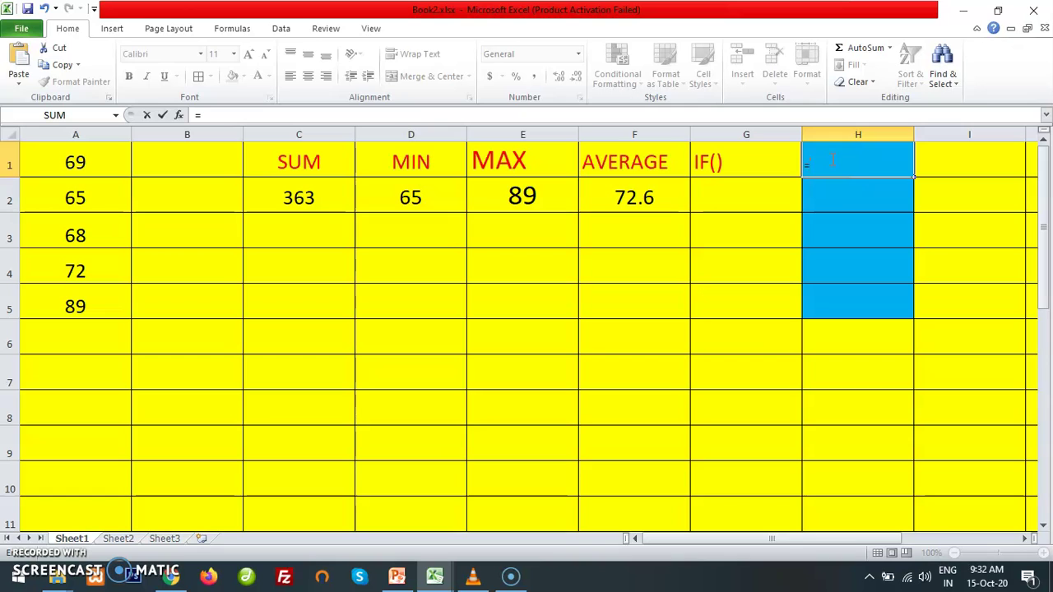
key("Escape")
left_click(824, 157)
left_click(795, 203)
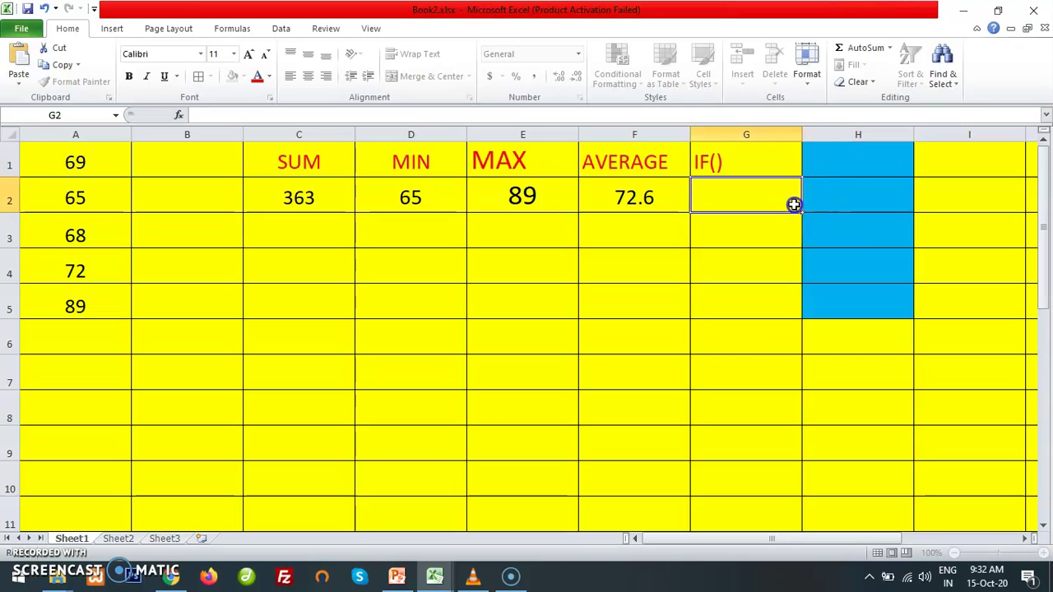
Increase the font size of the blue cell H1 to 22.
left_click(832, 166)
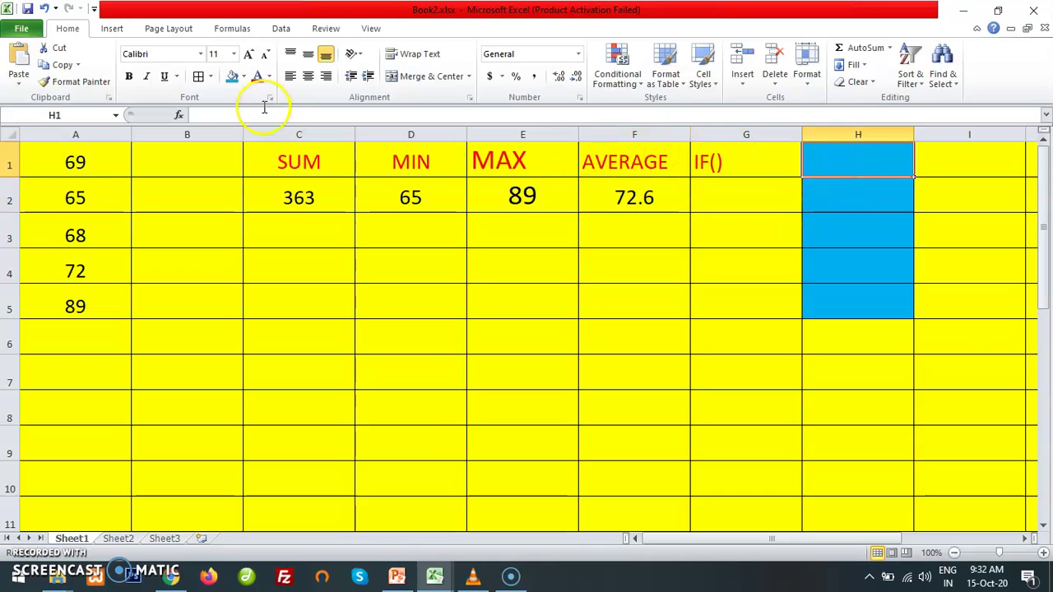
left_click(249, 53)
left_click(249, 54)
left_click(249, 54)
left_click(827, 159)
Enter the formula =IF(A1>70,"PASS","FAIL") in cell H1.
double_click(831, 162)
type("=")
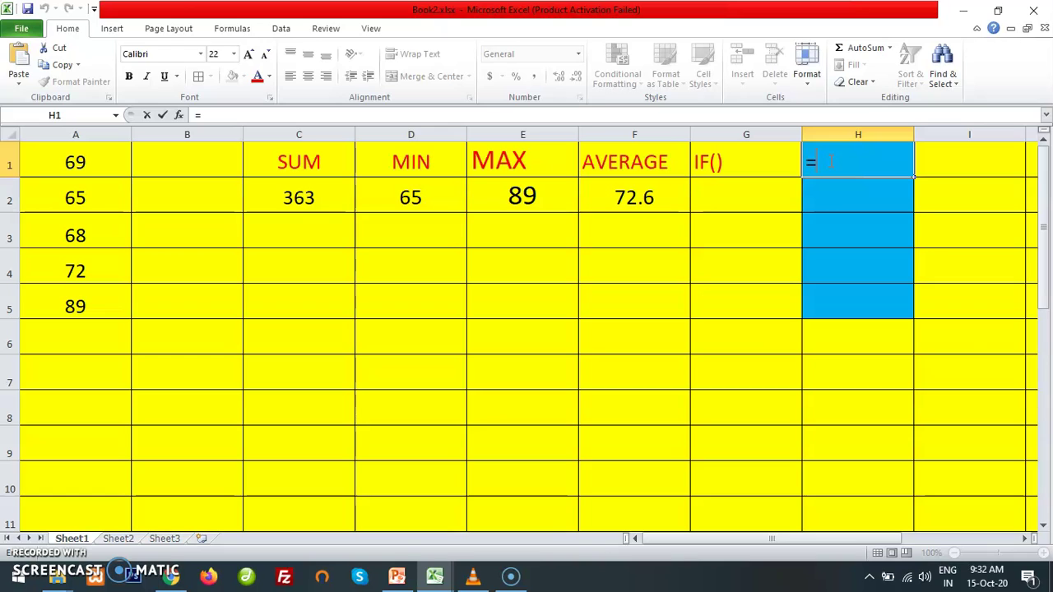
type("IF")
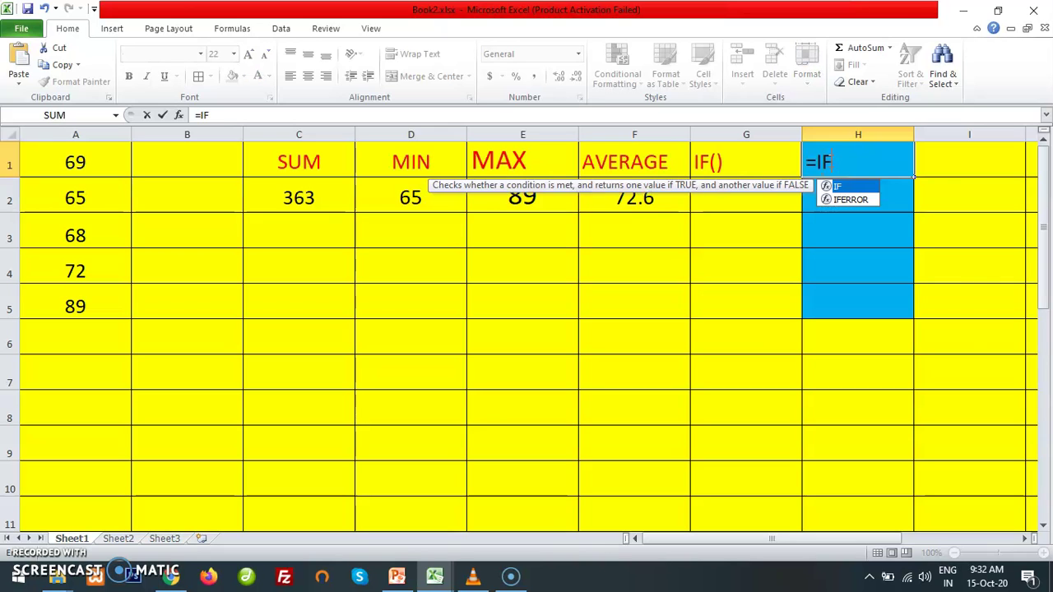
type("(")
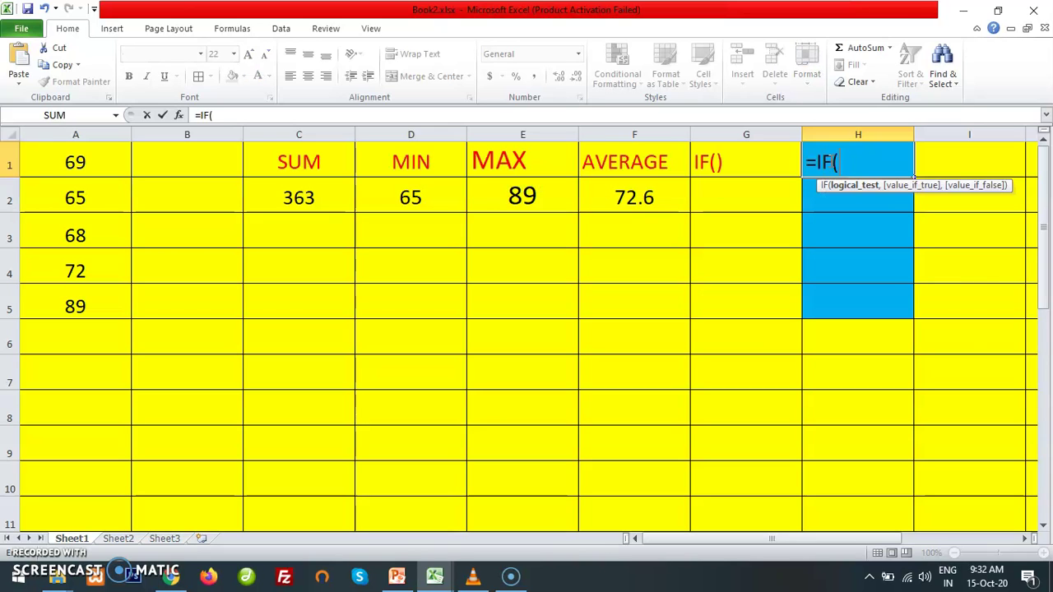
type("A")
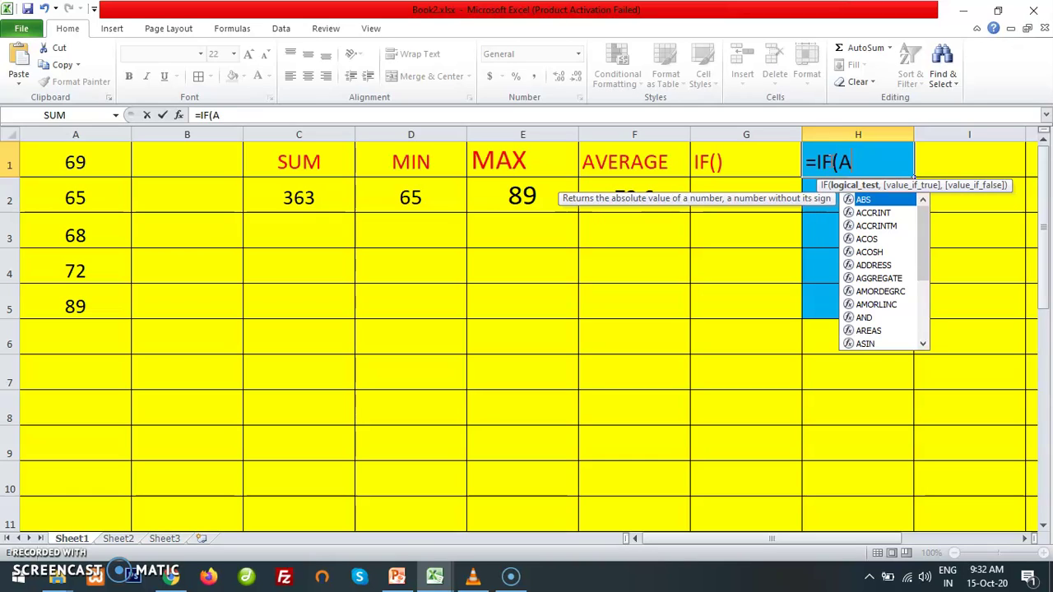
type("1>7")
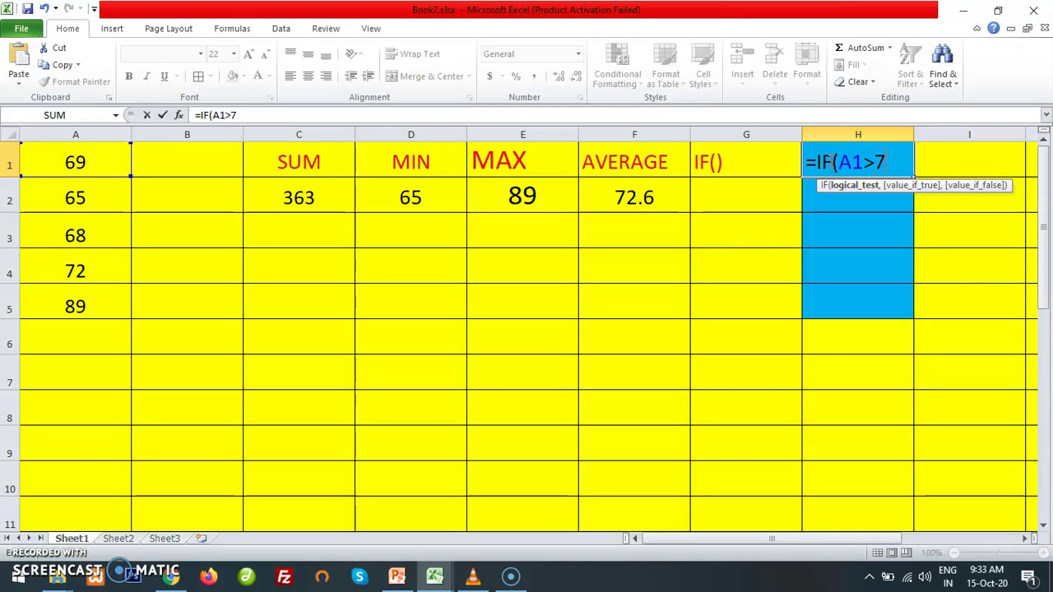
type("0,")
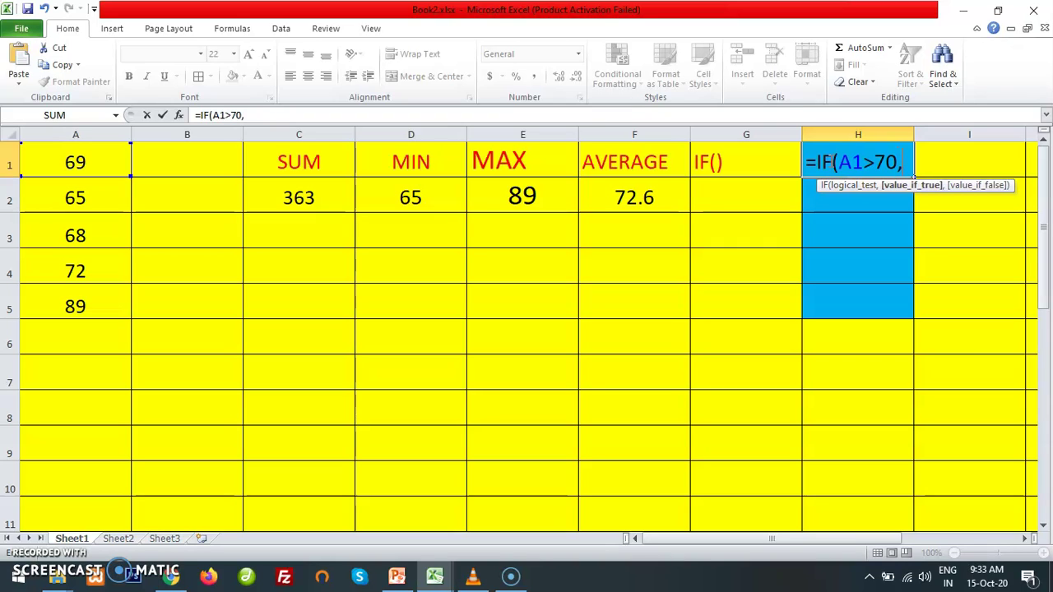
type("\"PASS\"")
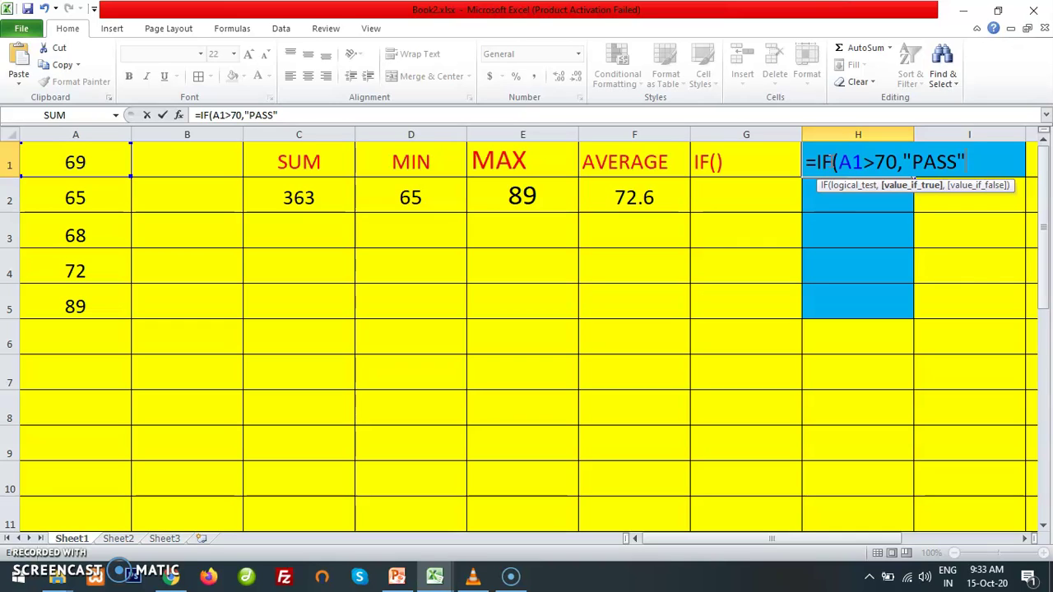
type(",\"FAIL")
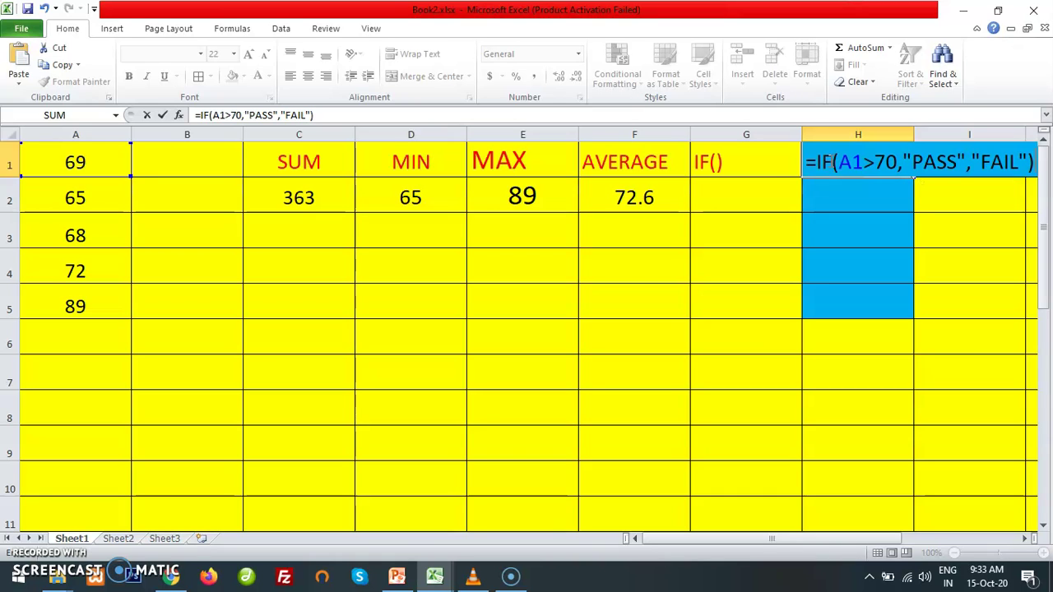
key("Return")
Examine the IF formula in H1 and compare its condition with the number in A1.
left_click(847, 163)
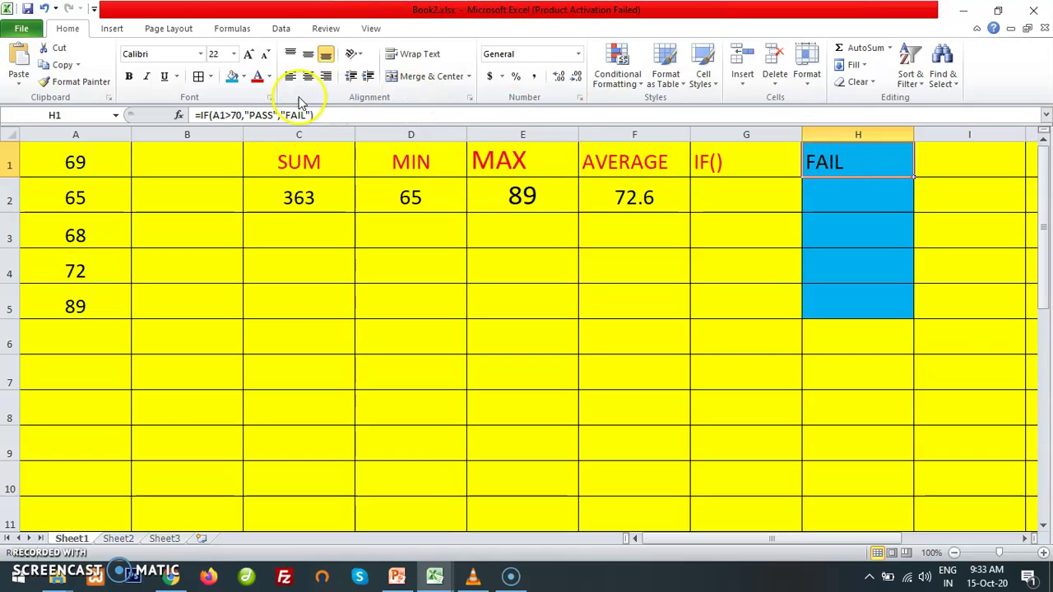
left_click(317, 114)
left_click_drag(317, 114, 176, 114)
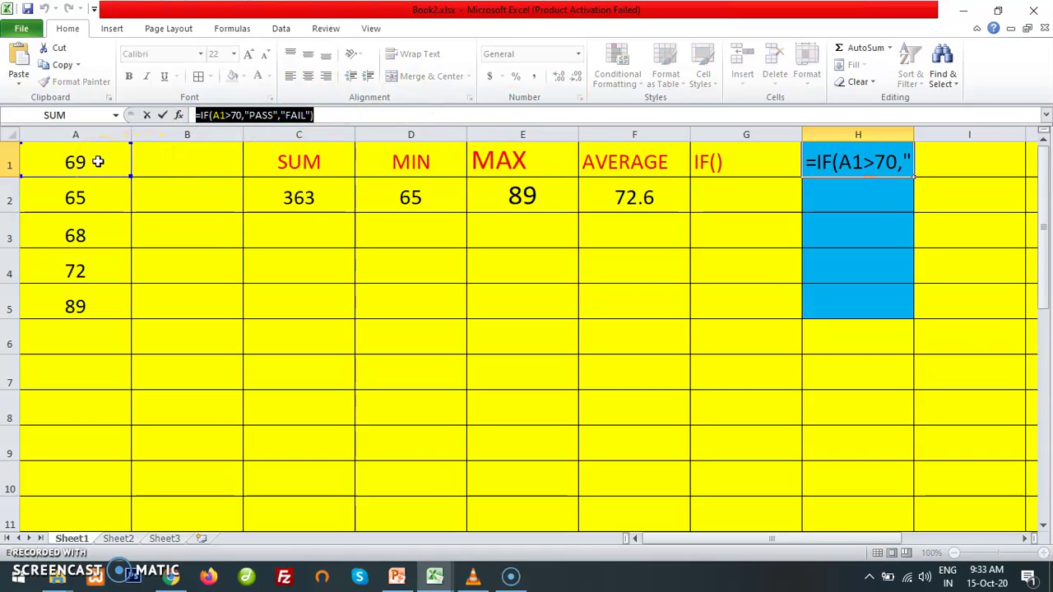
left_click(833, 164)
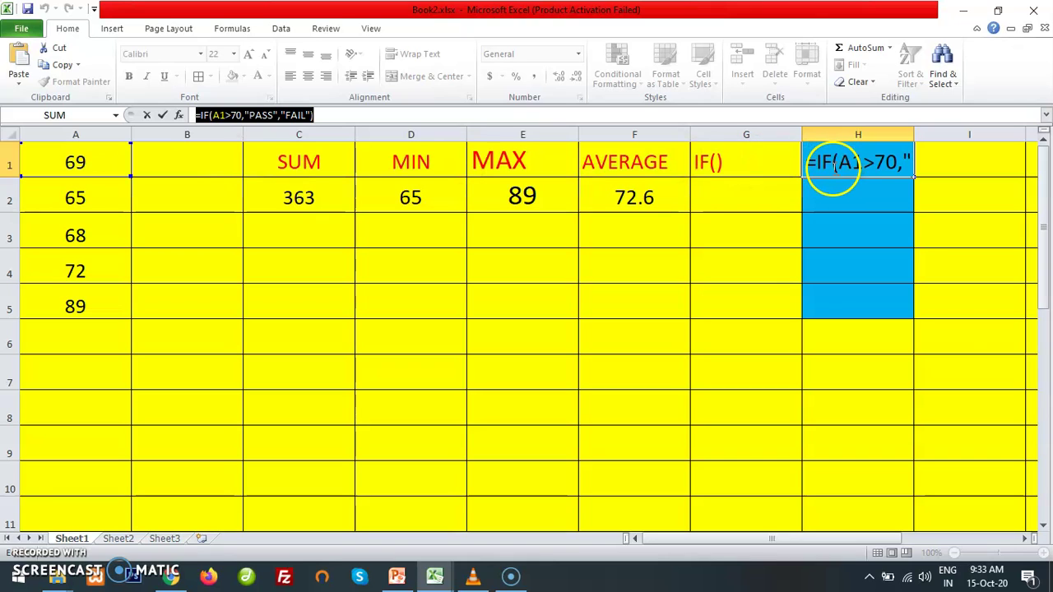
left_click(354, 114)
key("Return")
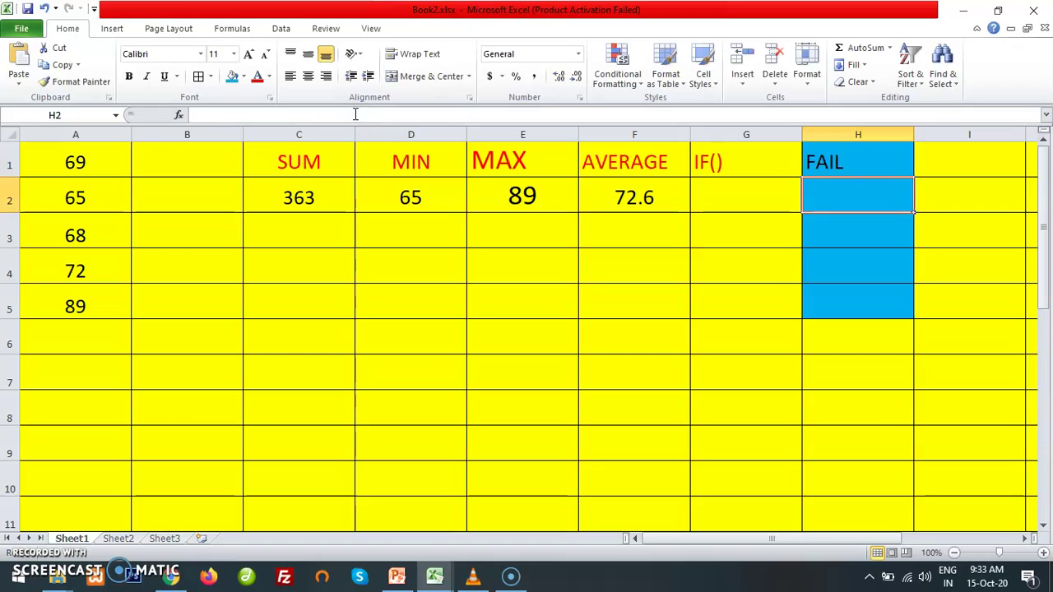
left_click(818, 159)
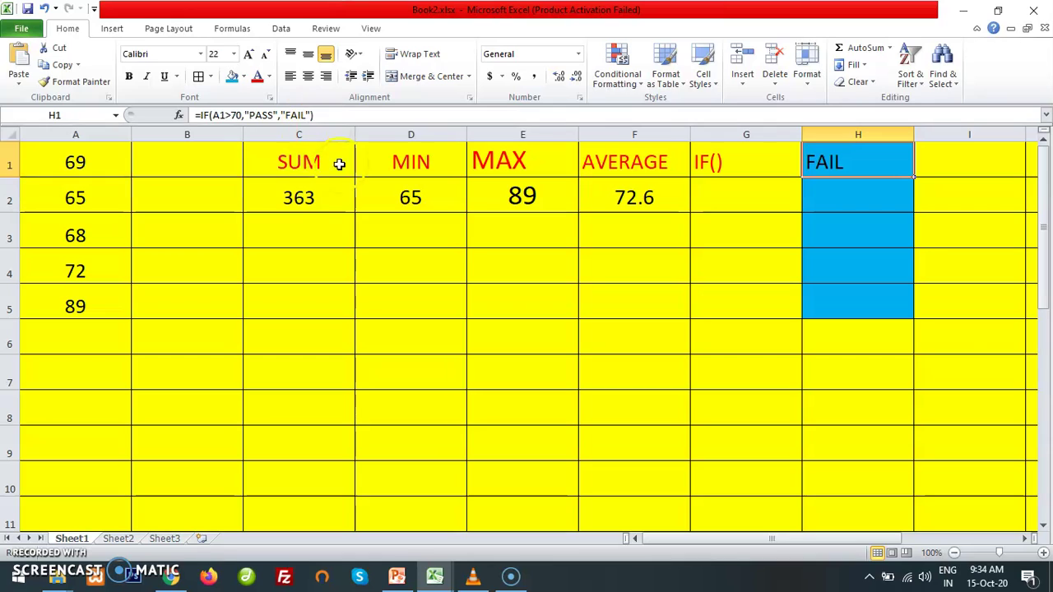
left_click(851, 197)
Copy the IF formula from H1 down through H5 and check the formulas in H1:H3.
left_click(843, 169)
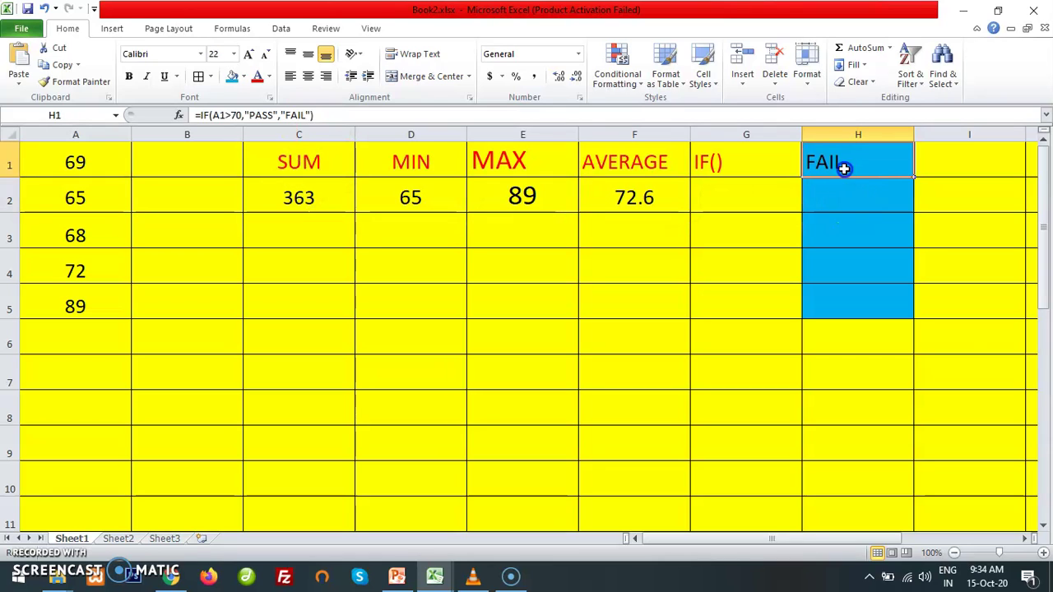
left_click_drag(913, 177, 913, 211)
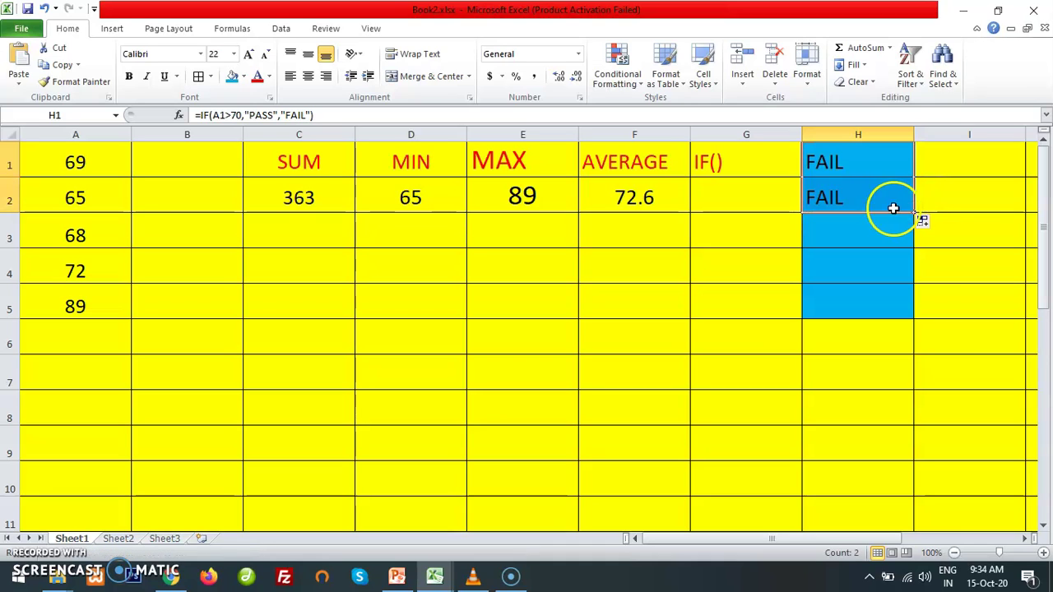
left_click(882, 199)
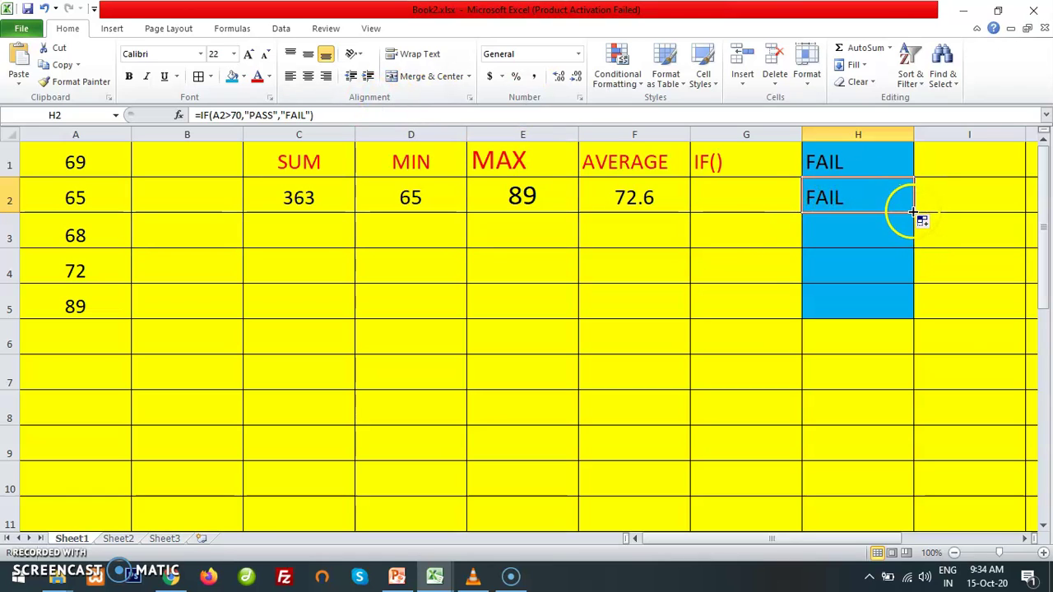
left_click_drag(914, 212, 902, 322)
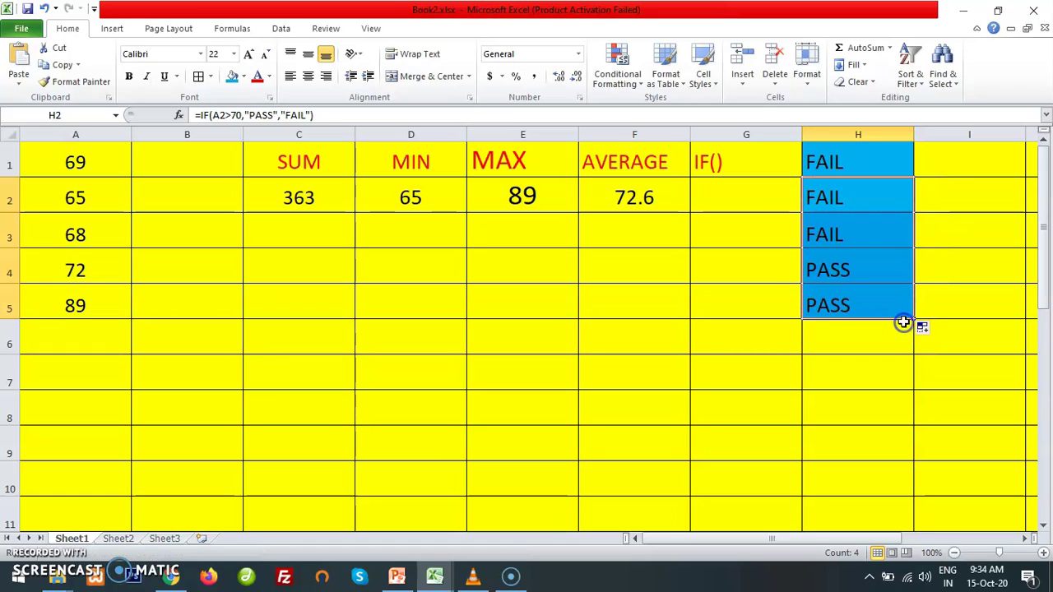
left_click(745, 308)
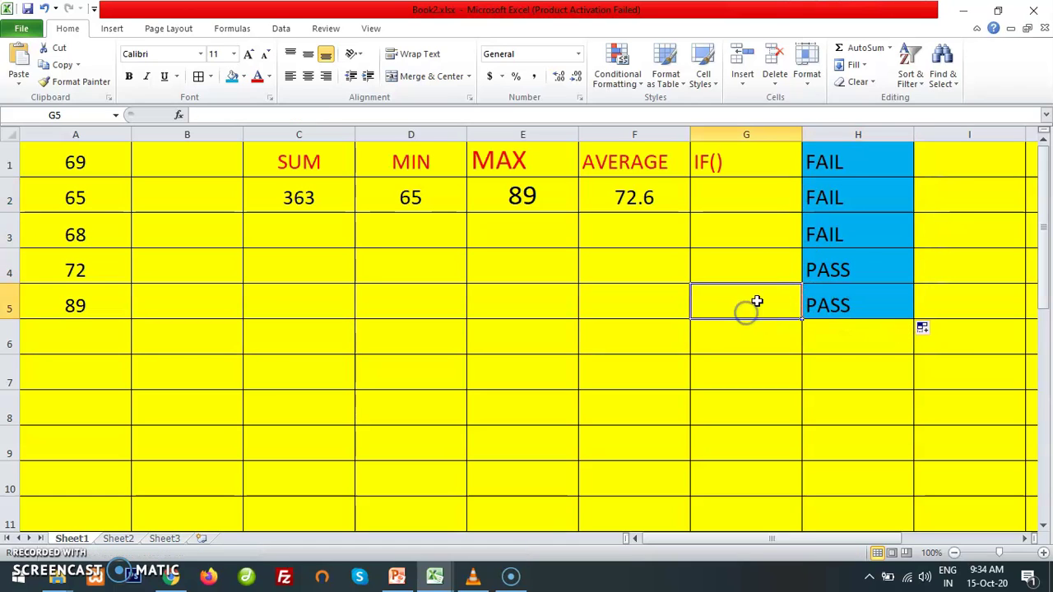
left_click(832, 164)
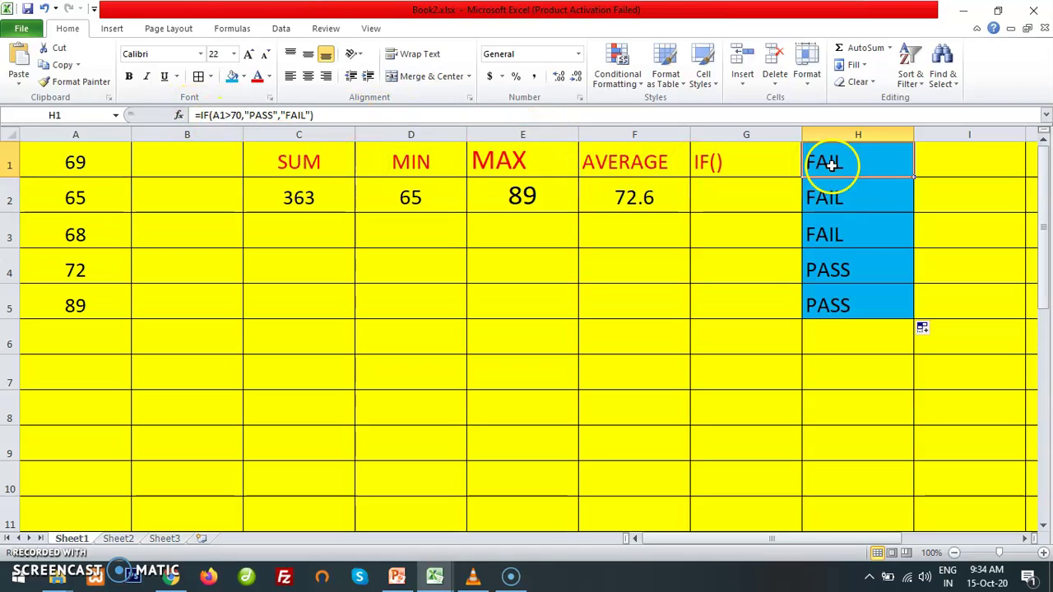
left_click(845, 190)
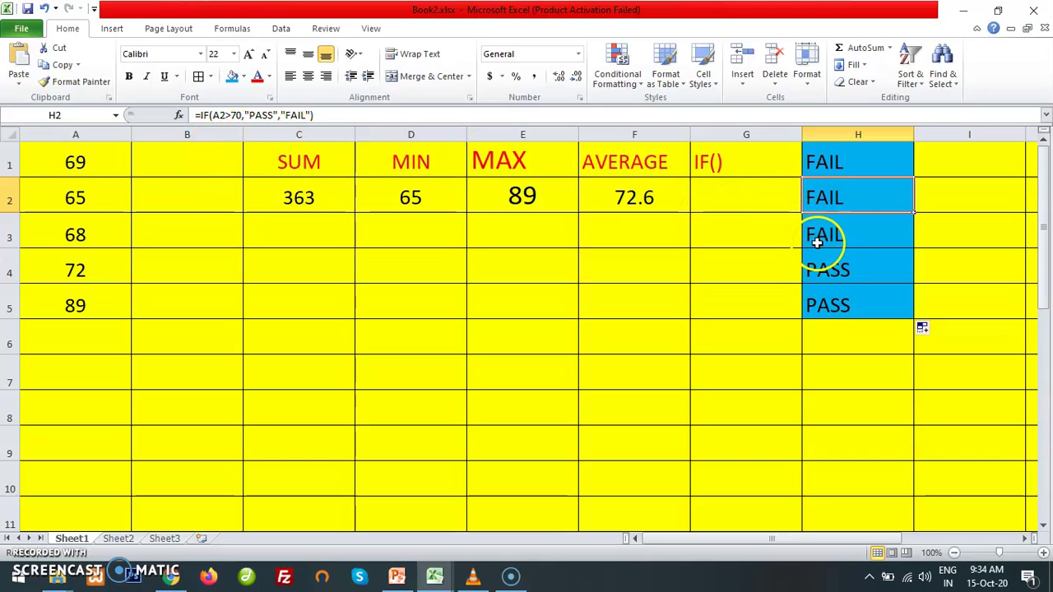
left_click(866, 231)
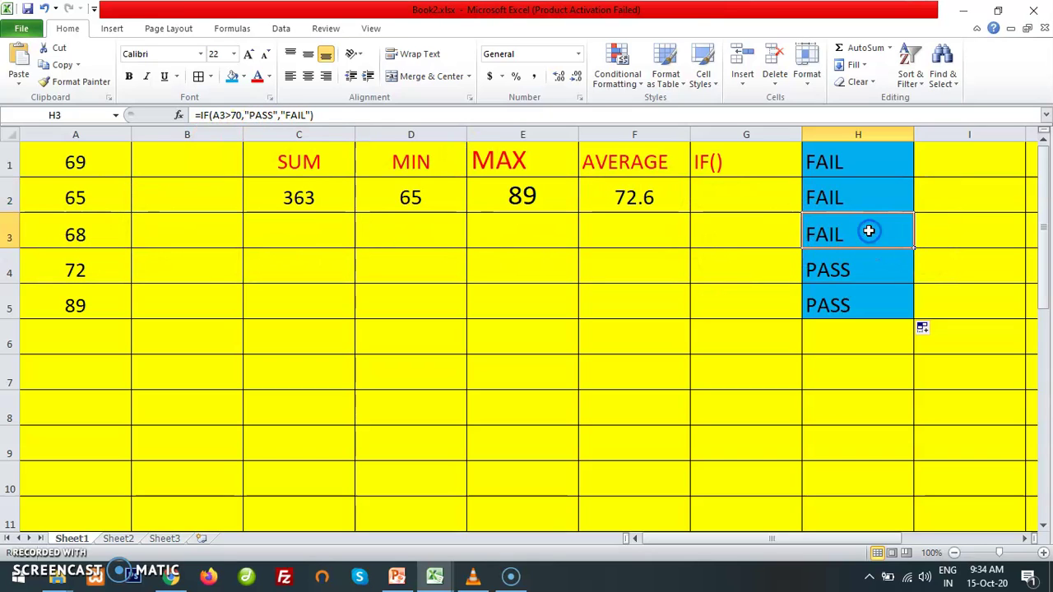
Highlight cell A4 with a red fill.
left_click(75, 268)
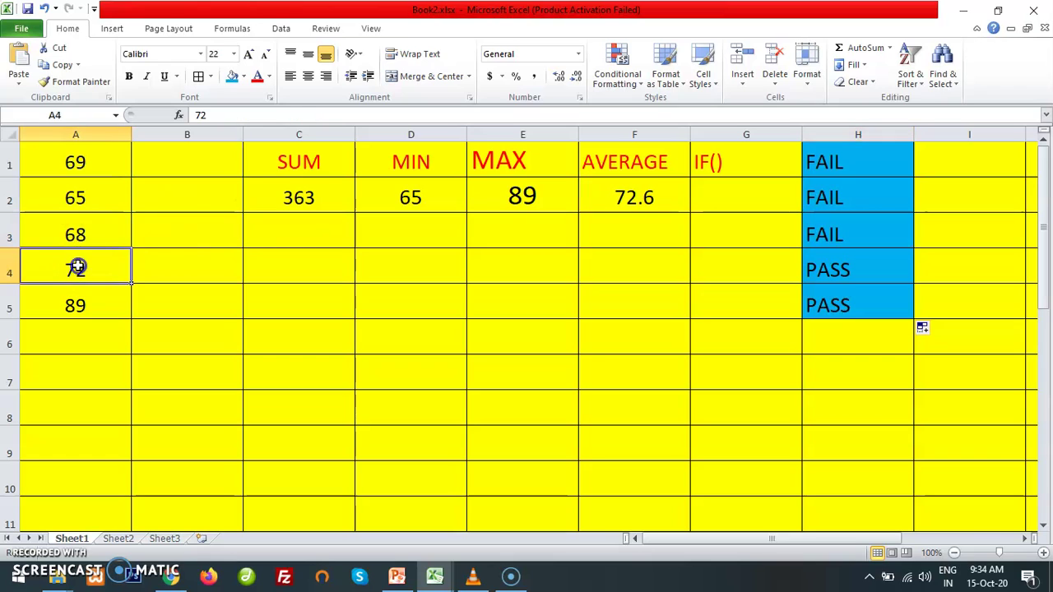
left_click(243, 75)
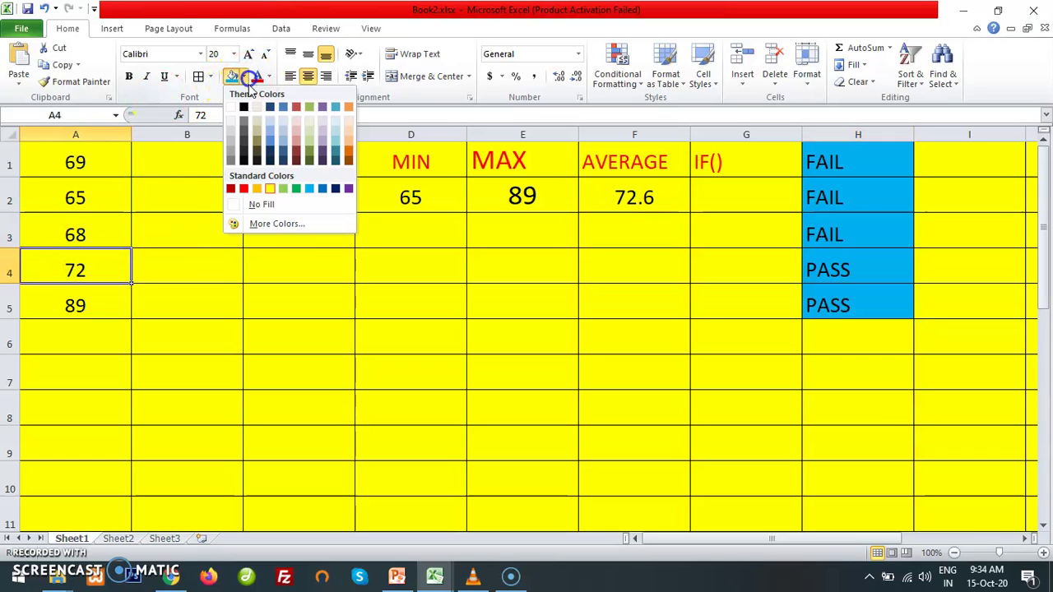
left_click(240, 186)
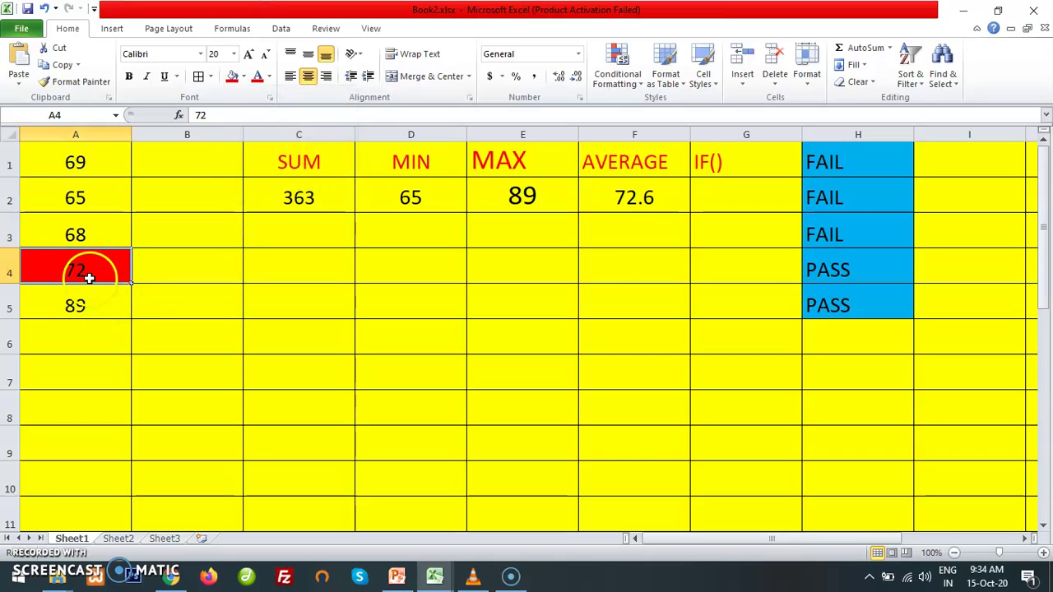
Apply the red fill to cells H4, A5 and H5 to match A4.
left_click(861, 274)
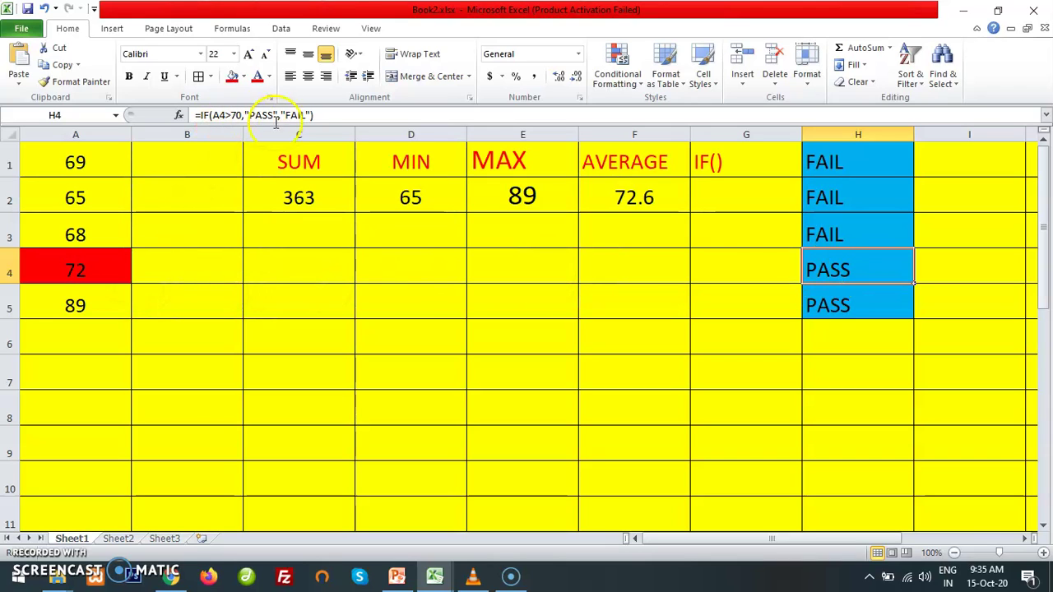
left_click(233, 75)
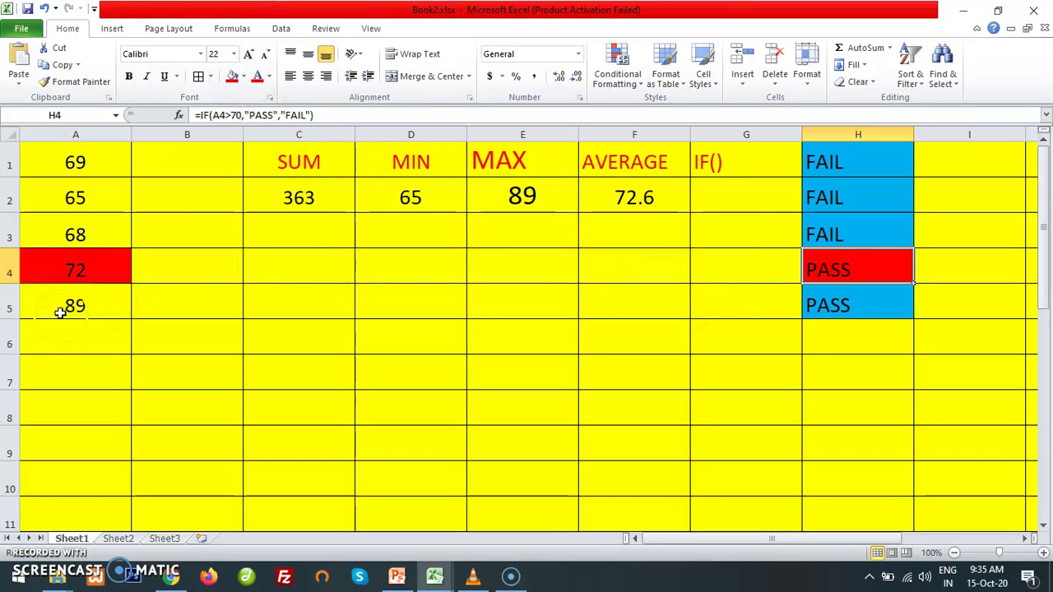
left_click(60, 312)
left_click(233, 76)
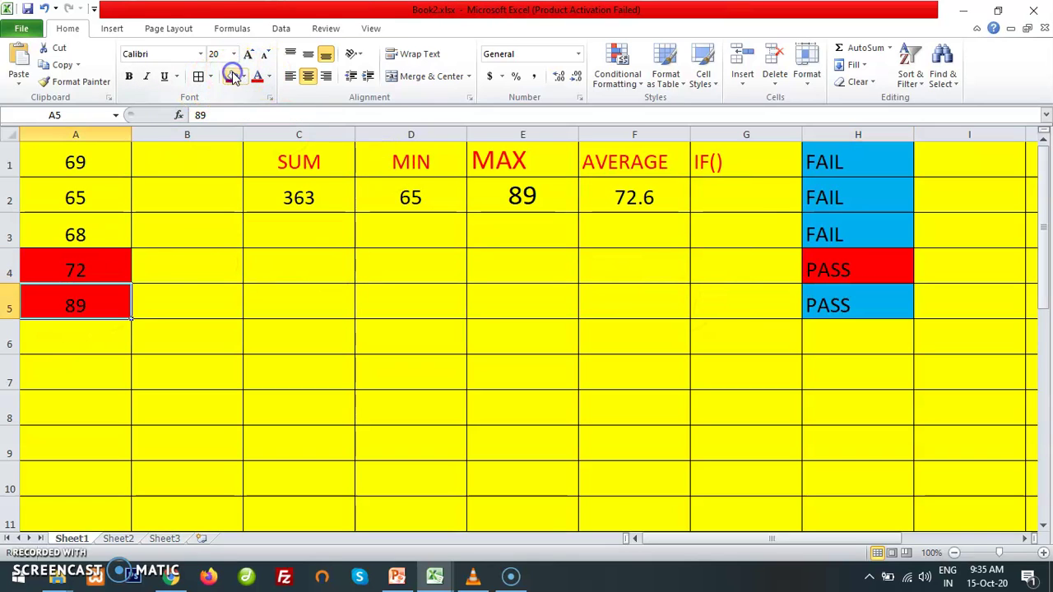
left_click(853, 306)
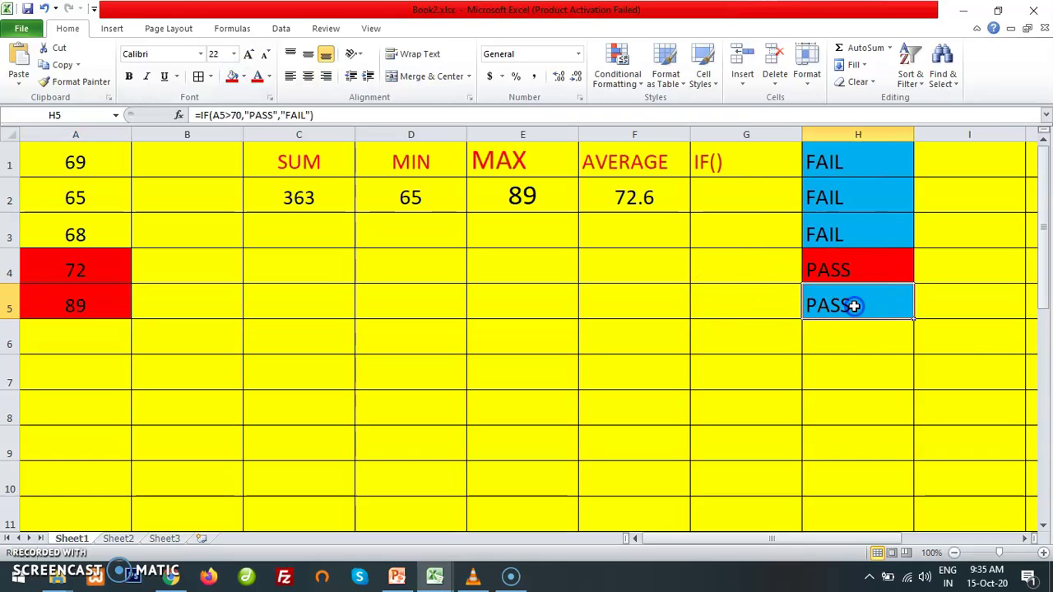
left_click(232, 76)
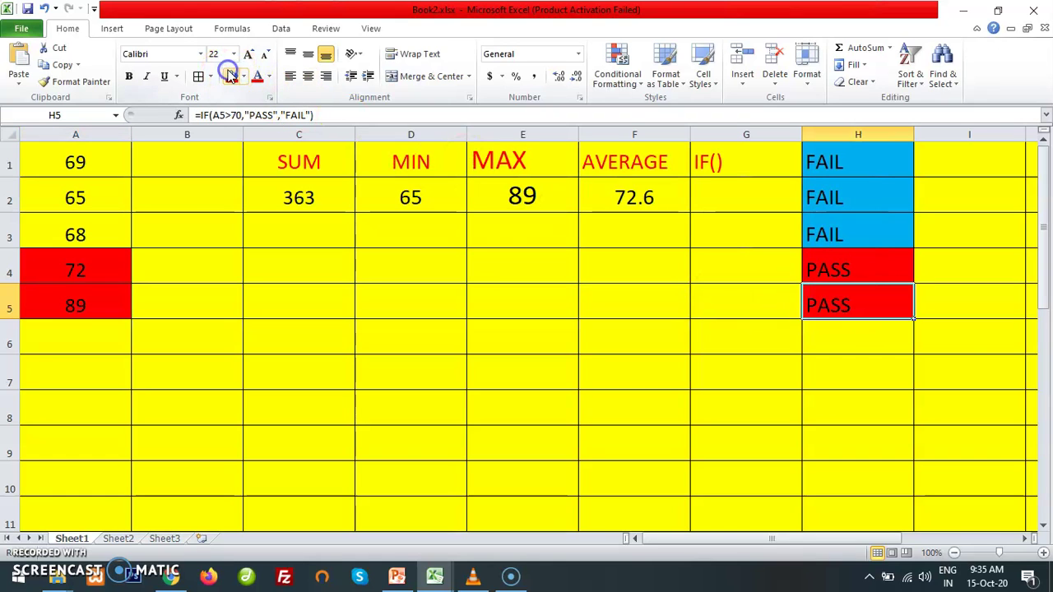
left_click(418, 371)
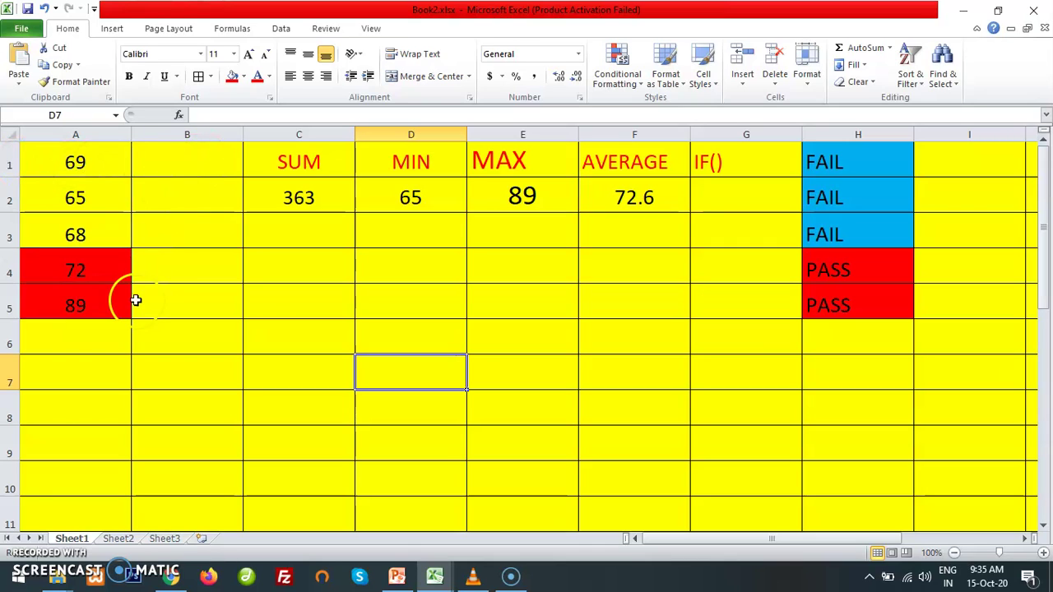
Enter the headings NAME, MATHS, ENG and HINDI in cells A8 through D8.
left_click(54, 406)
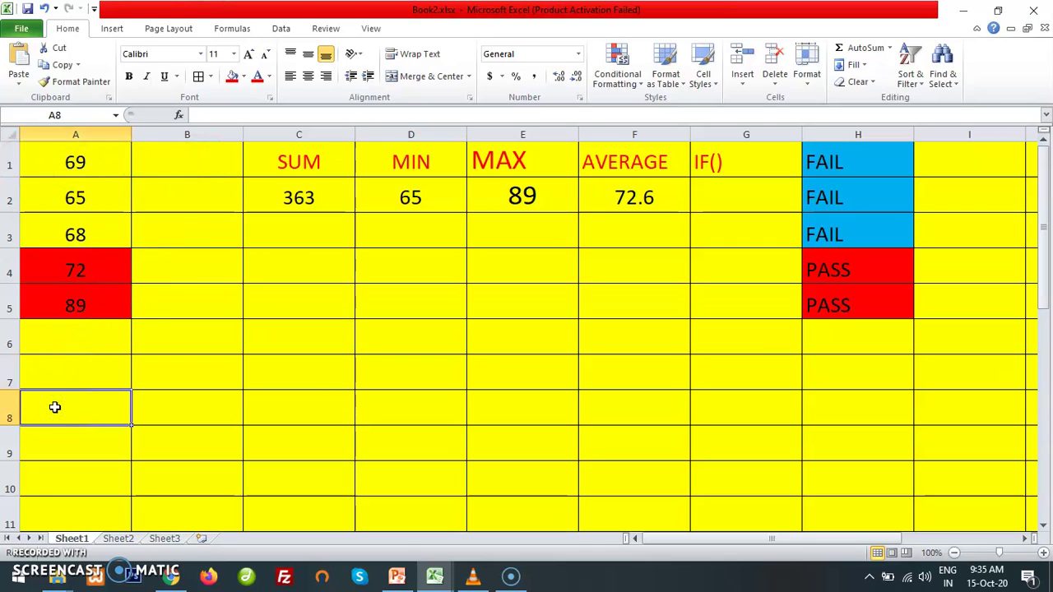
type("NAME")
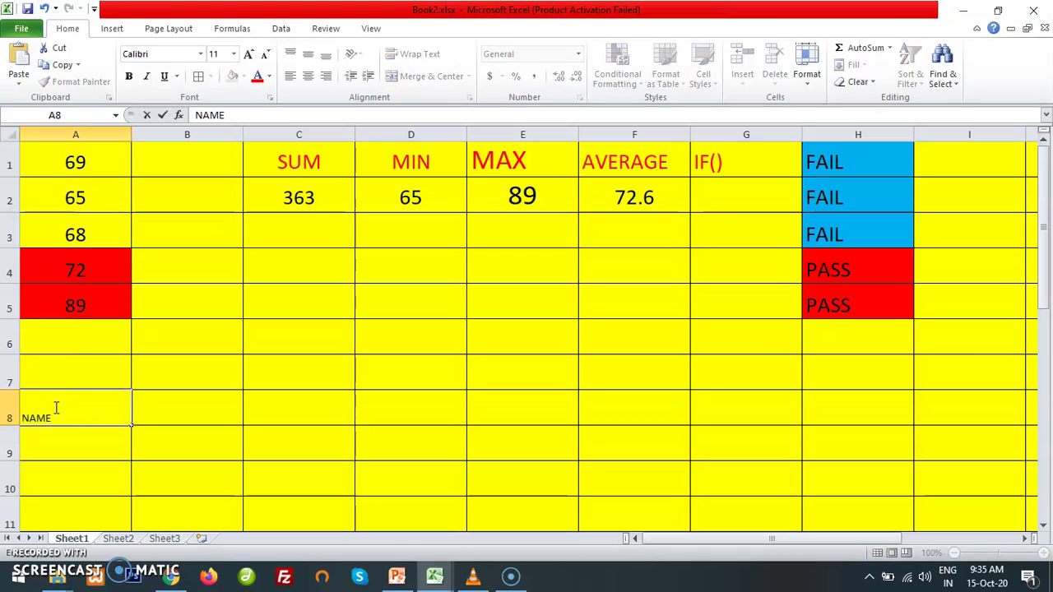
left_click(192, 407)
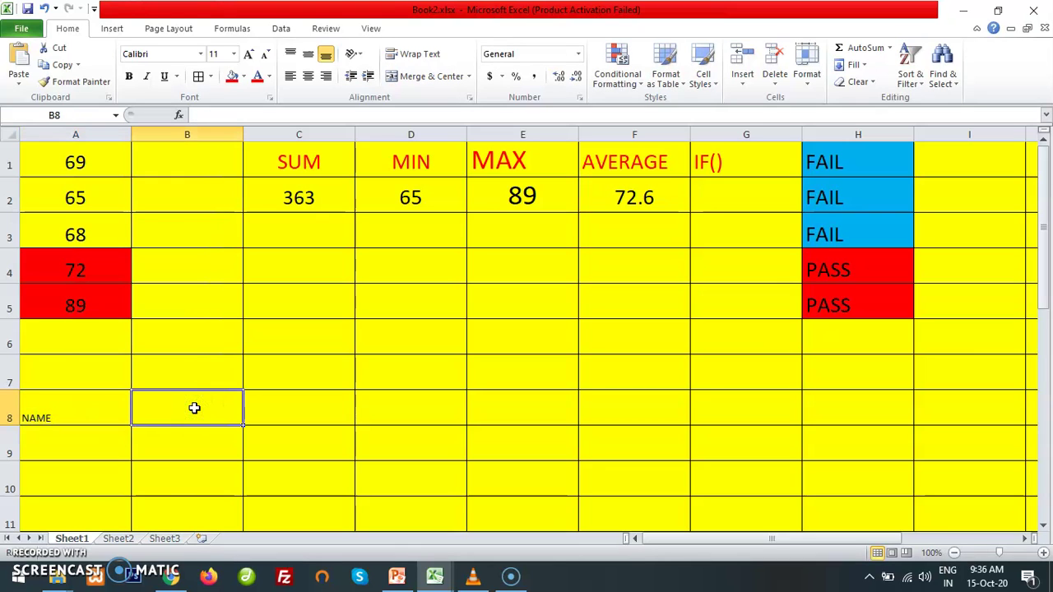
type("PATHS")
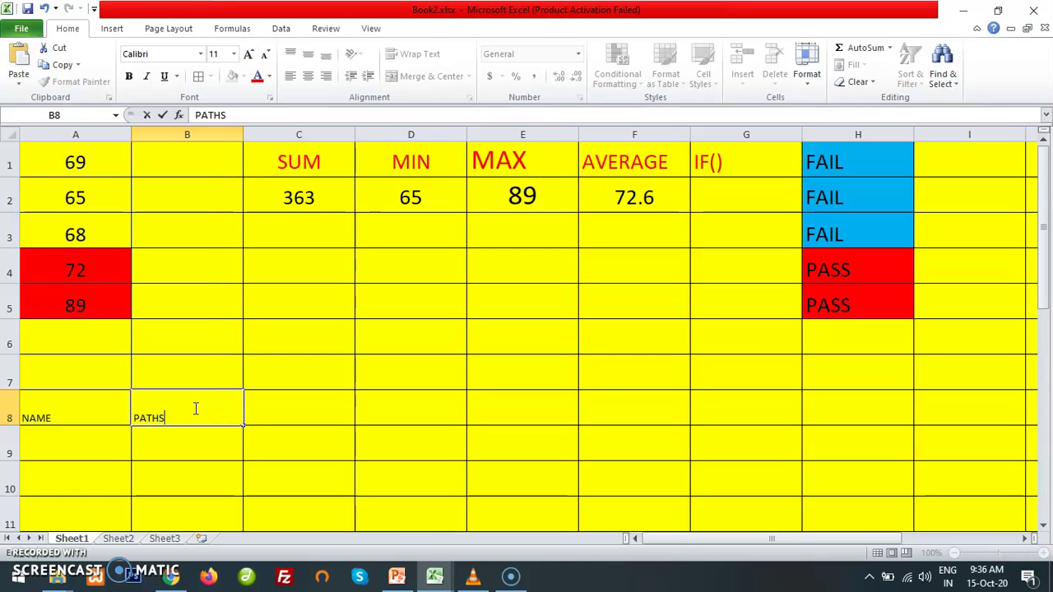
left_click(139, 415)
key("BackSpace")
type("M")
left_click(327, 409)
type("ENG")
left_click(387, 405)
type("HINDI")
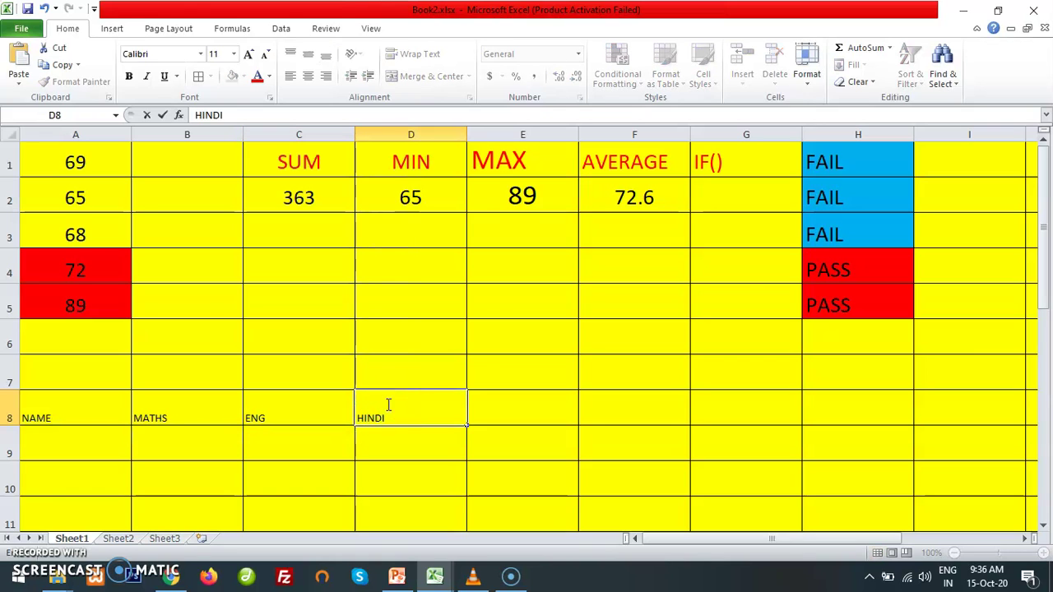
Add the headings SOCIAL SCIENCE in E8 and COMPUTER SCIENCE in F8.
left_click(520, 400)
type("SOCA")
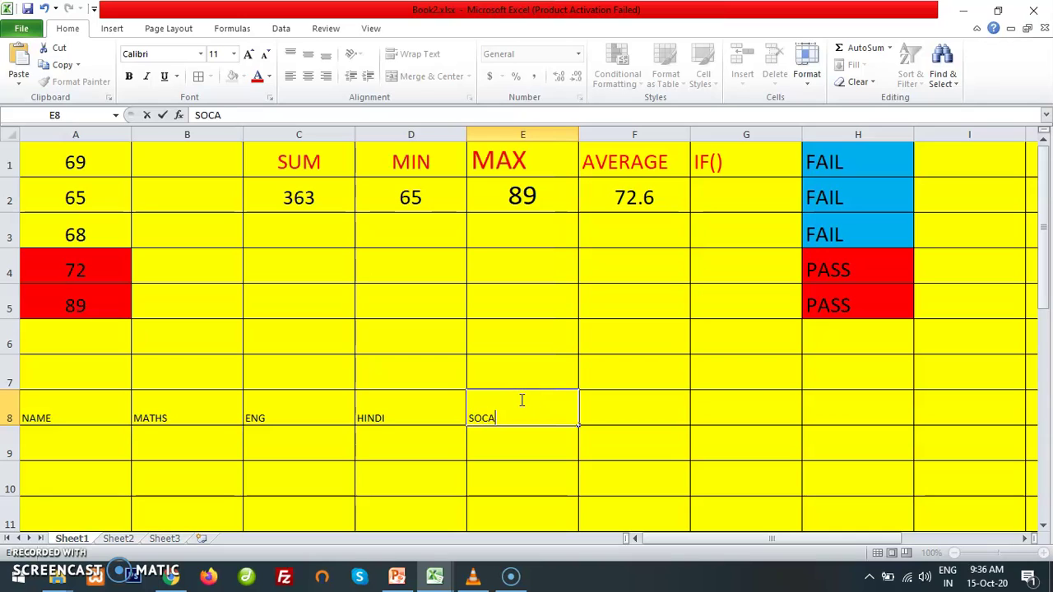
key("BackSpace")
type("IAL SCIENCE")
left_click(601, 414)
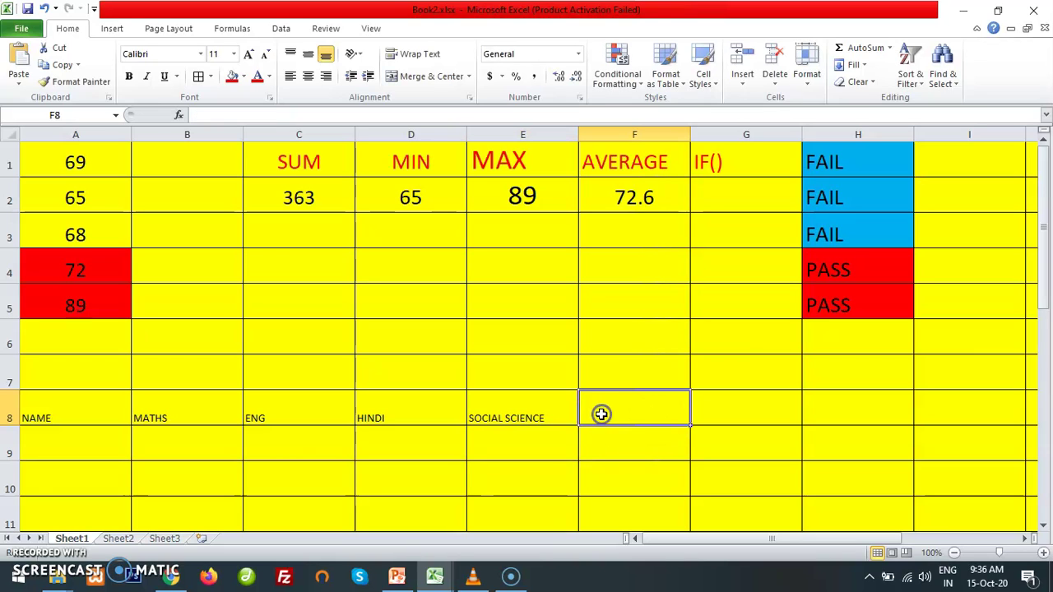
type("COMPUTER")
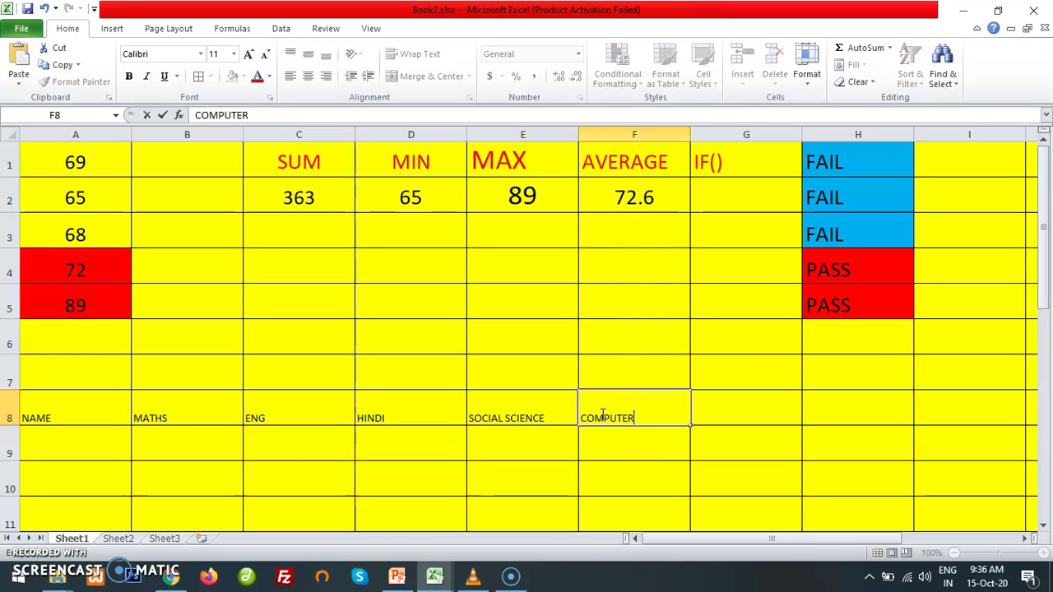
type(" SCIENCE")
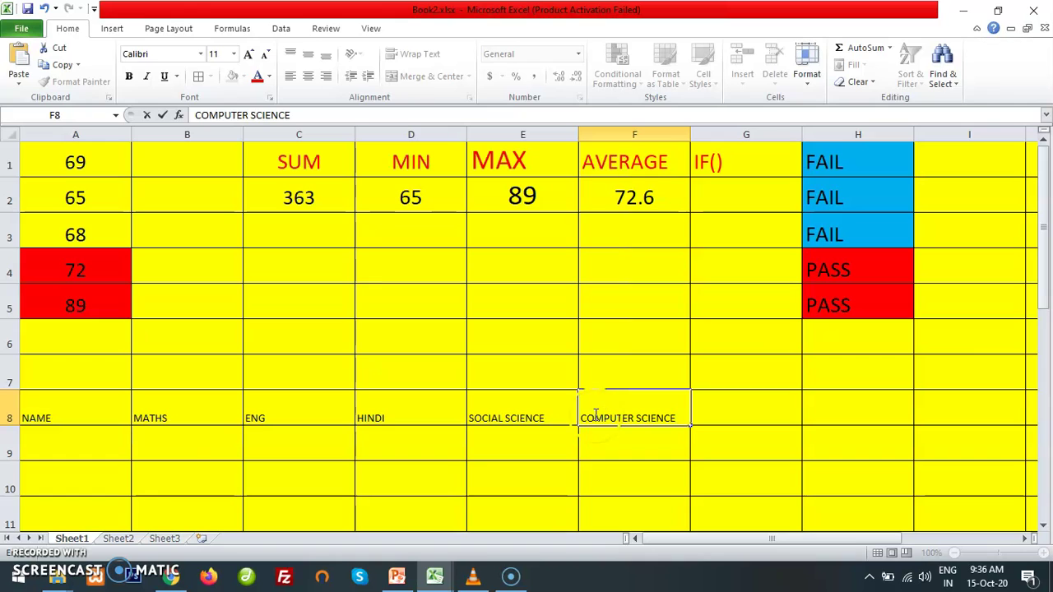
left_click(343, 469)
Fill in the student's name in A9, with marks of 69 for MATHS and 67 for ENG.
left_click(96, 445)
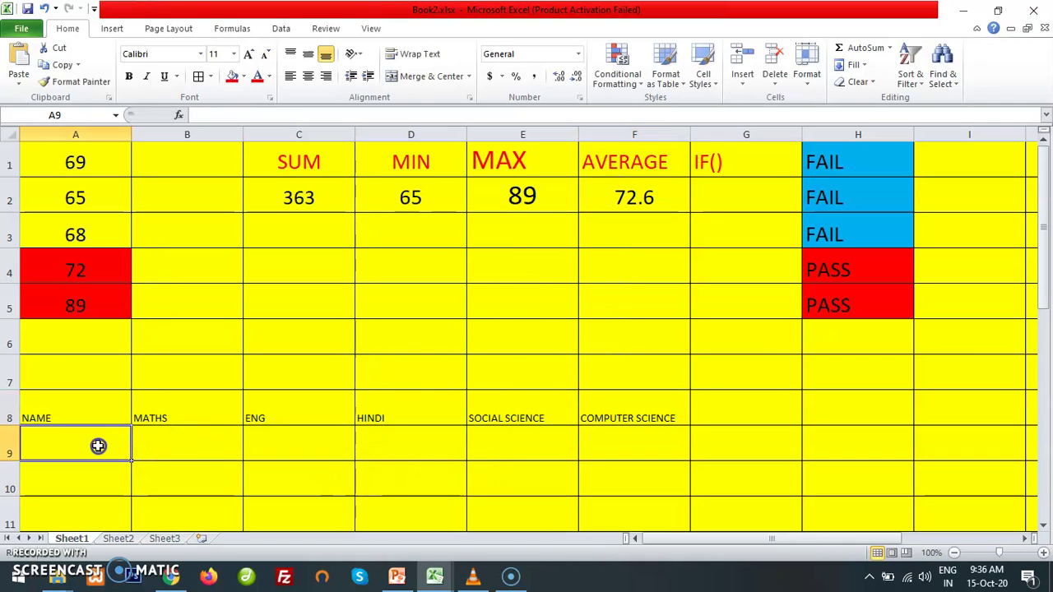
type("SHAGUN")
left_click(185, 444)
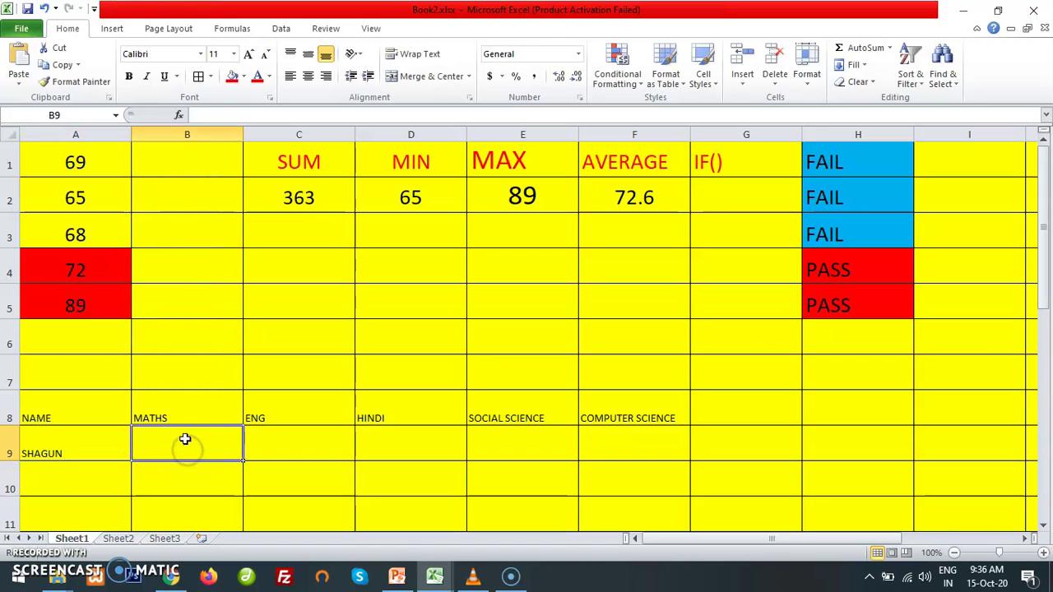
type("69")
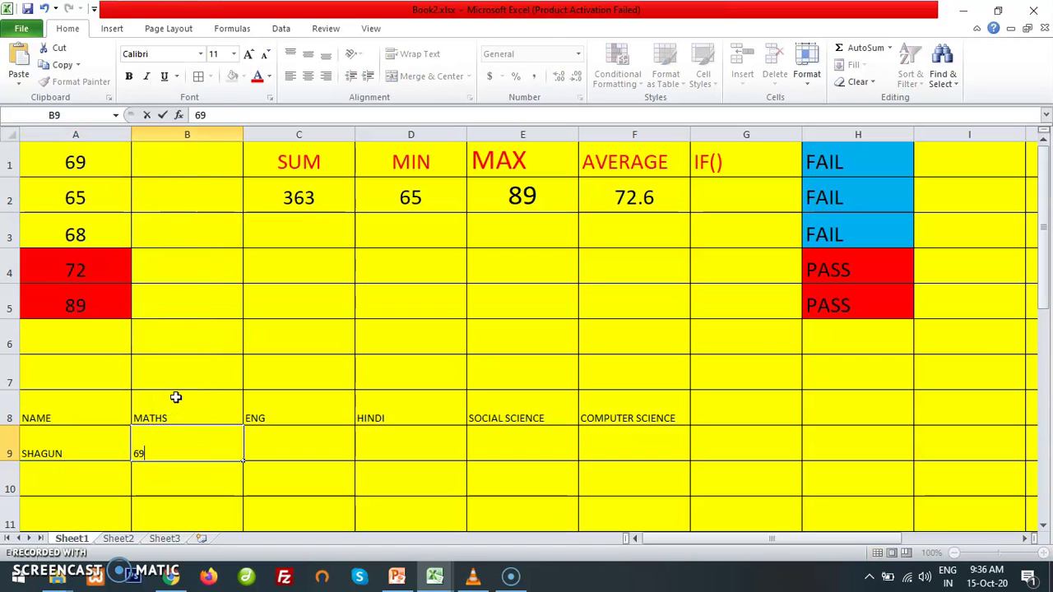
left_click(294, 449)
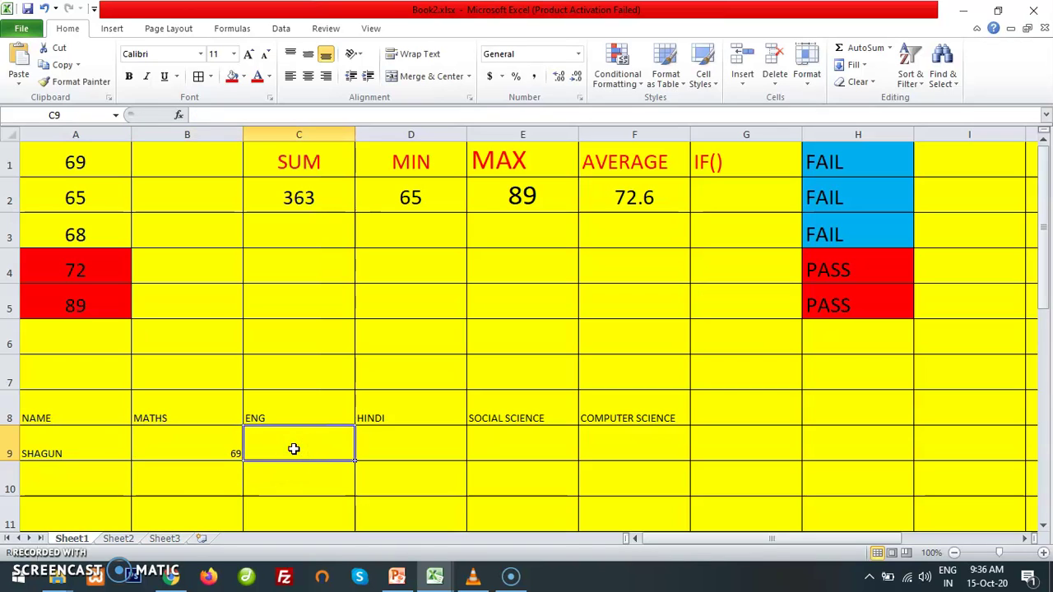
type("67")
Enter the student's remaining marks in row 9: HINDI 89, SOCIAL SCIENCE 78 and COMPUTER SCIENCE 95.
left_click(401, 448)
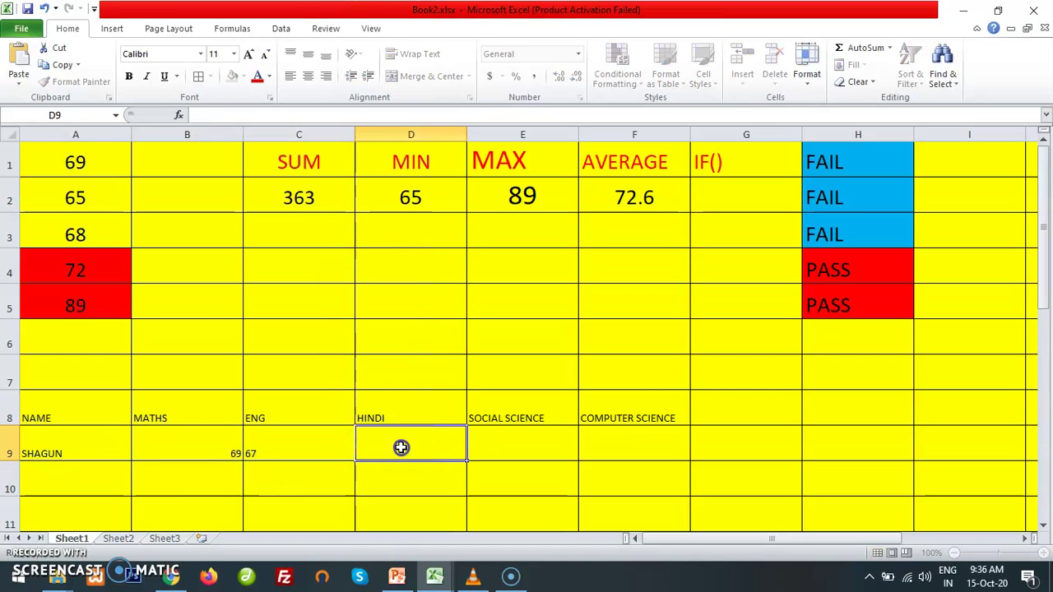
type("89")
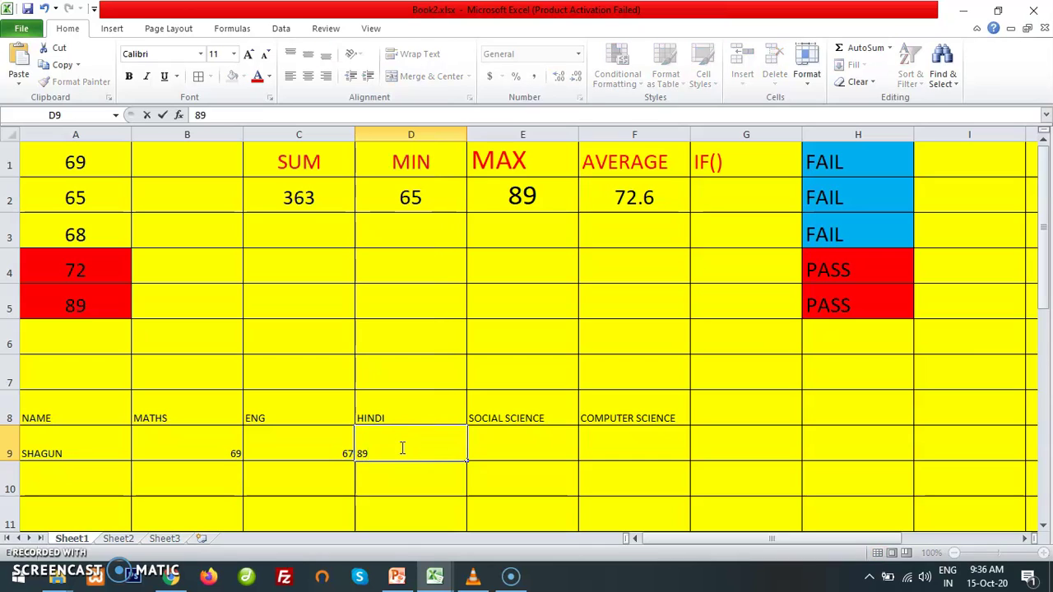
left_click(494, 434)
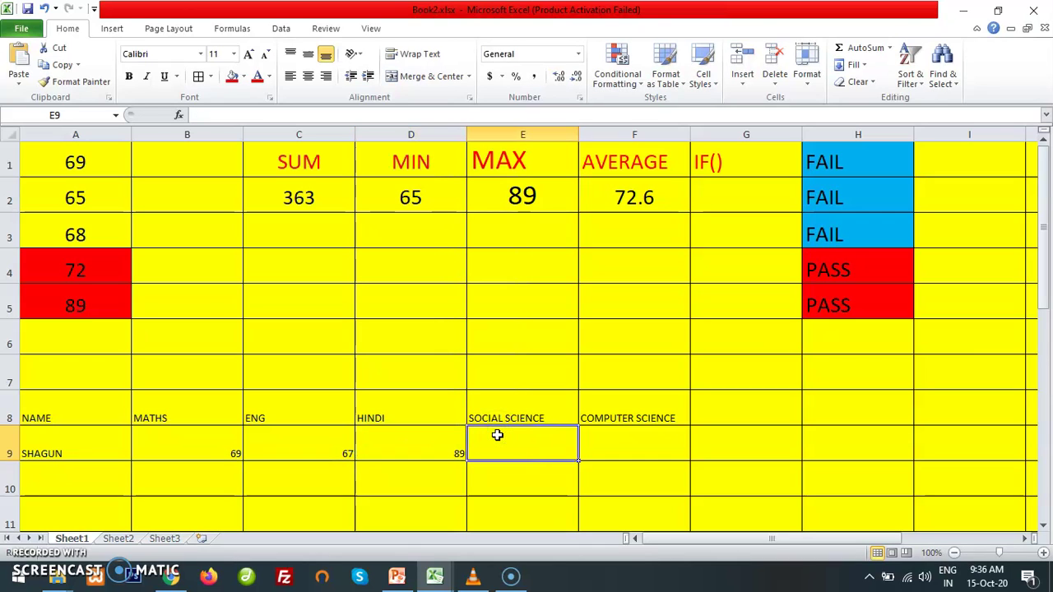
type("78")
left_click(635, 442)
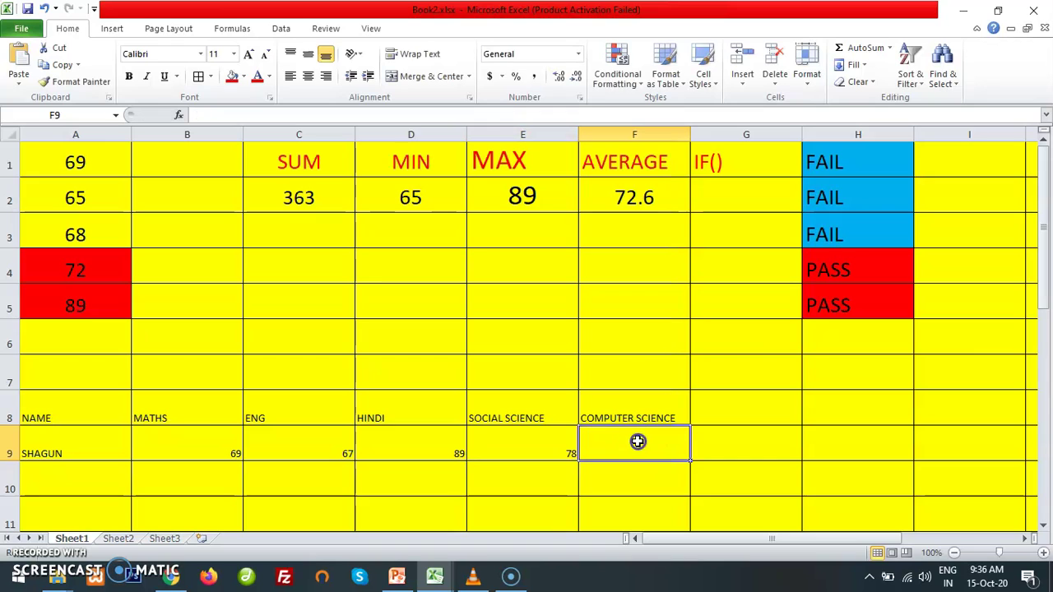
type("9")
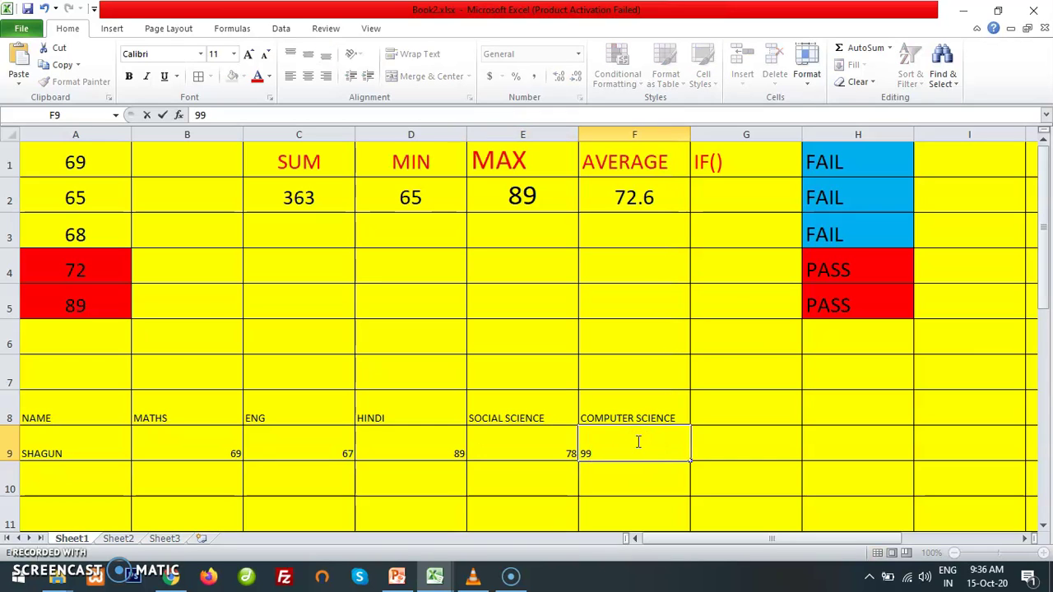
type("5")
left_click(521, 477)
Add the heading AVERAGE in G8 and calculate the student's average in G9 with =AVERAGE(B9:F9).
double_click(764, 413)
type("AVERAGE")
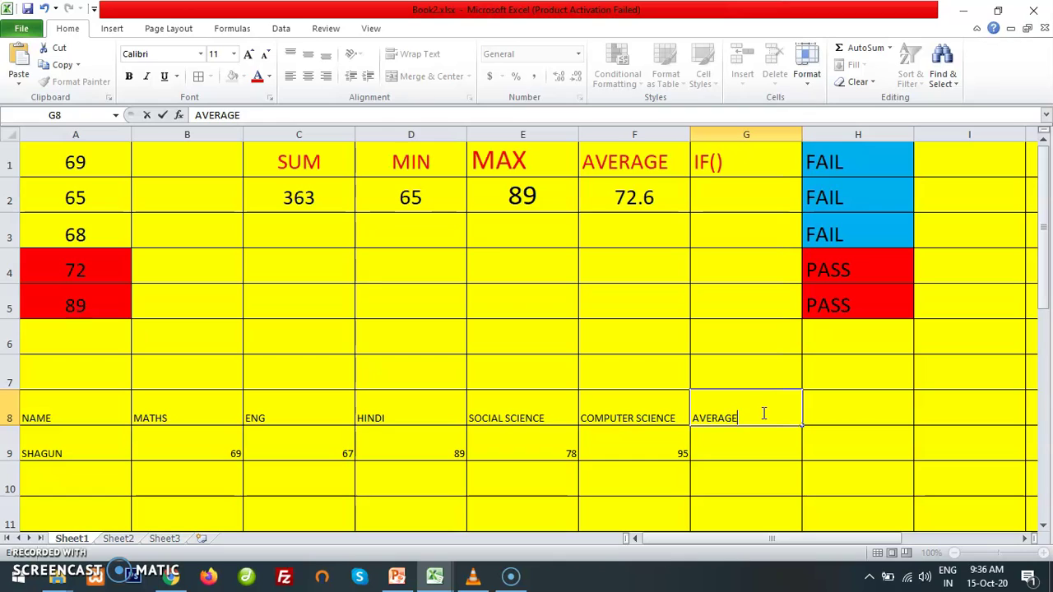
left_click(733, 444)
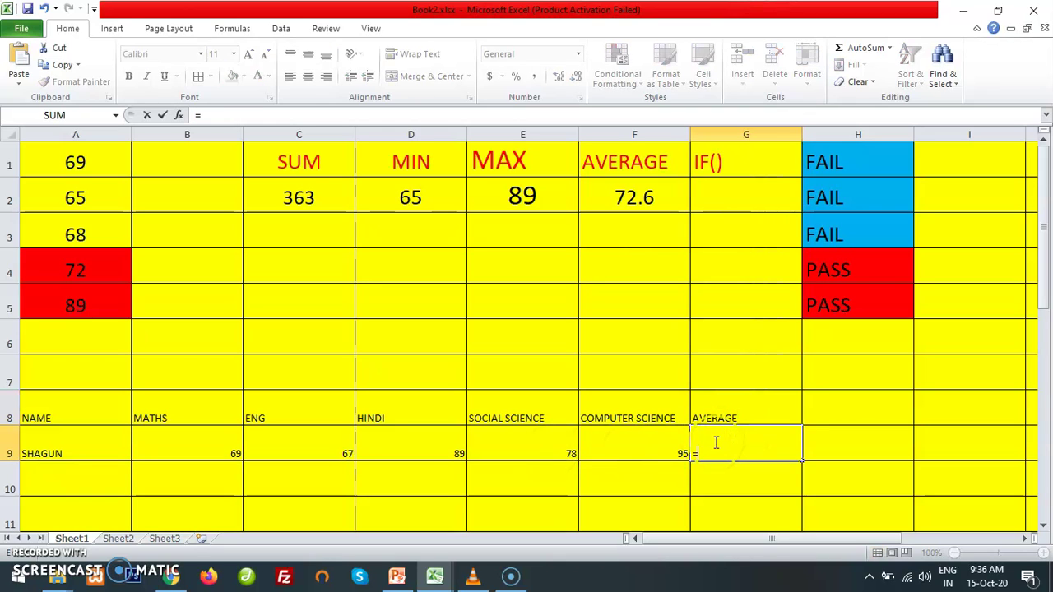
type("=AVERAGE")
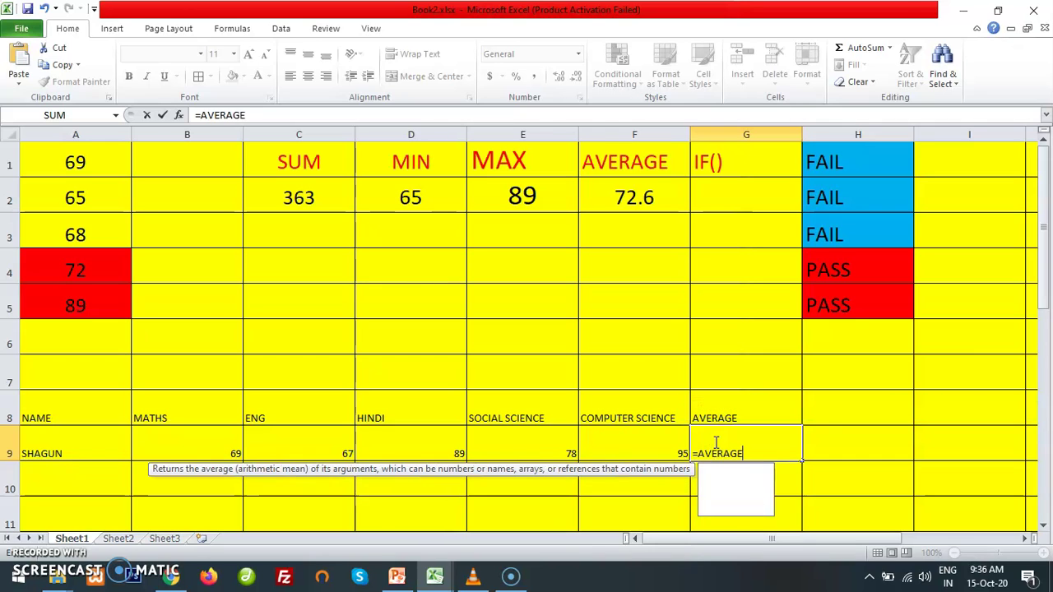
type("(")
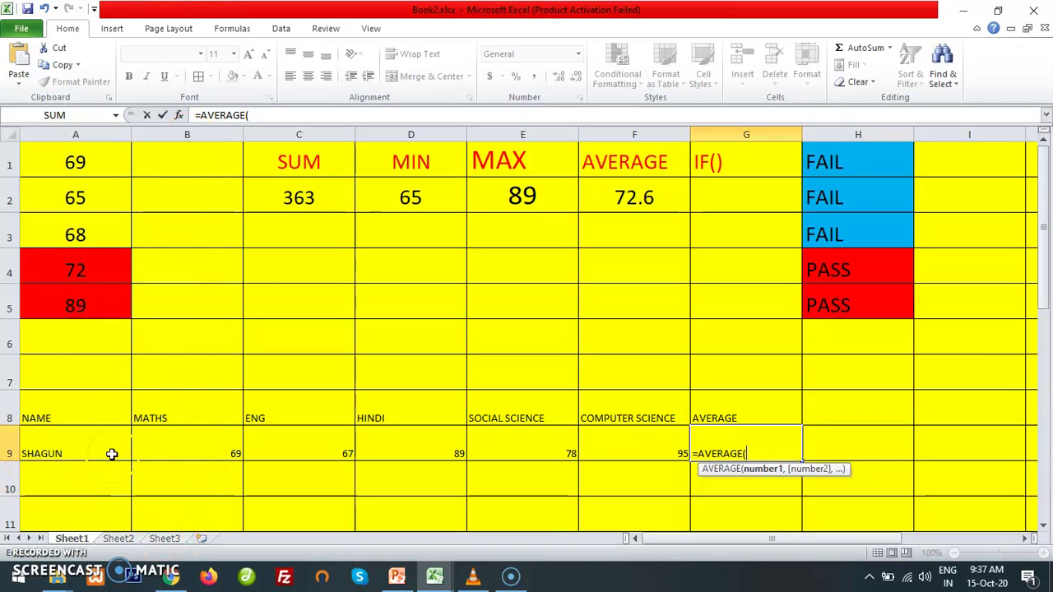
type("B9")
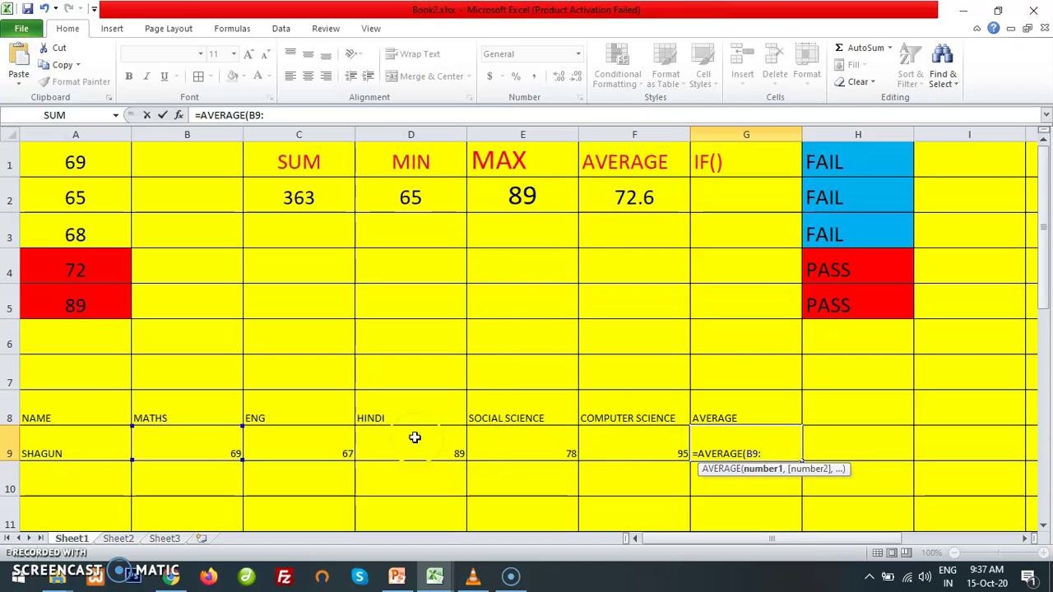
type(":F")
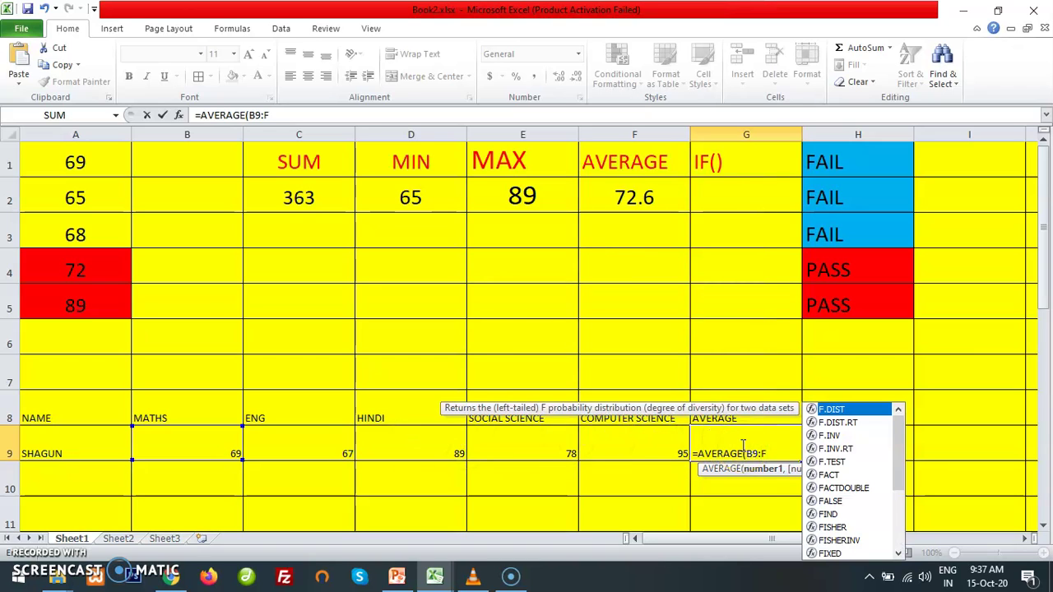
type("9")
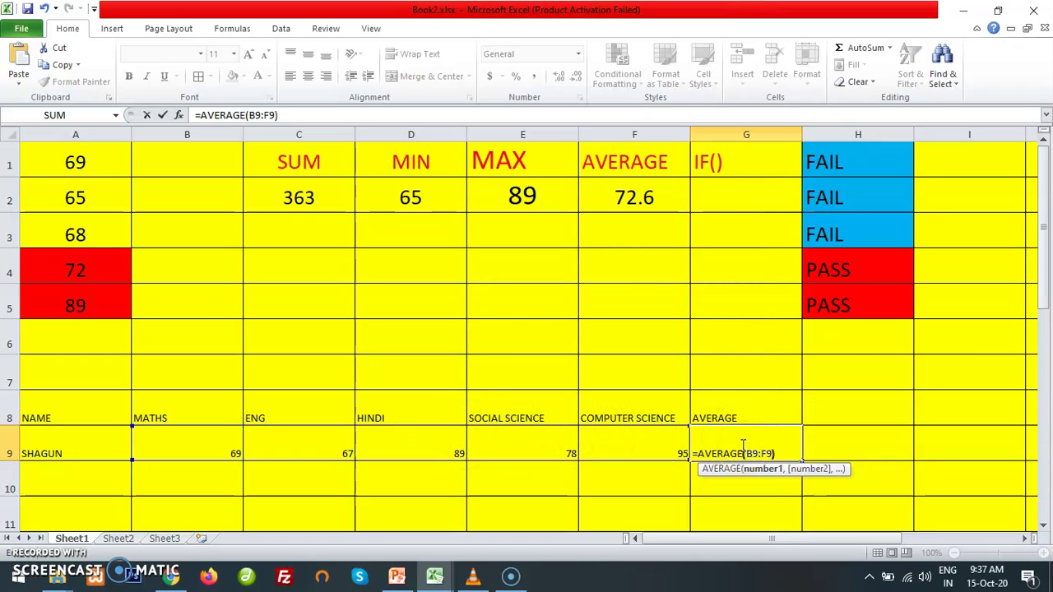
type(")")
key("Return")
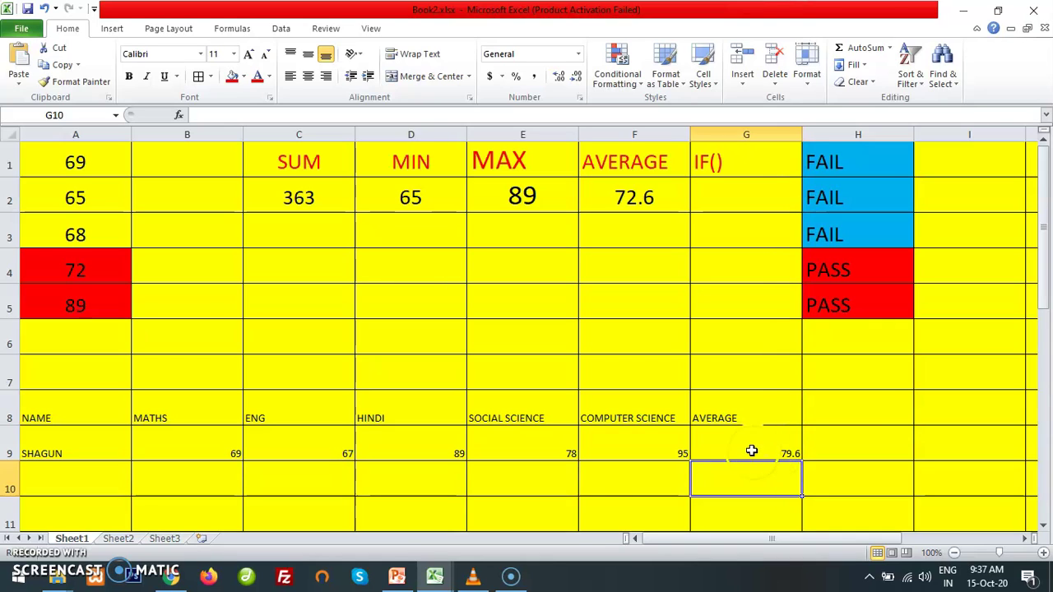
left_click(867, 401)
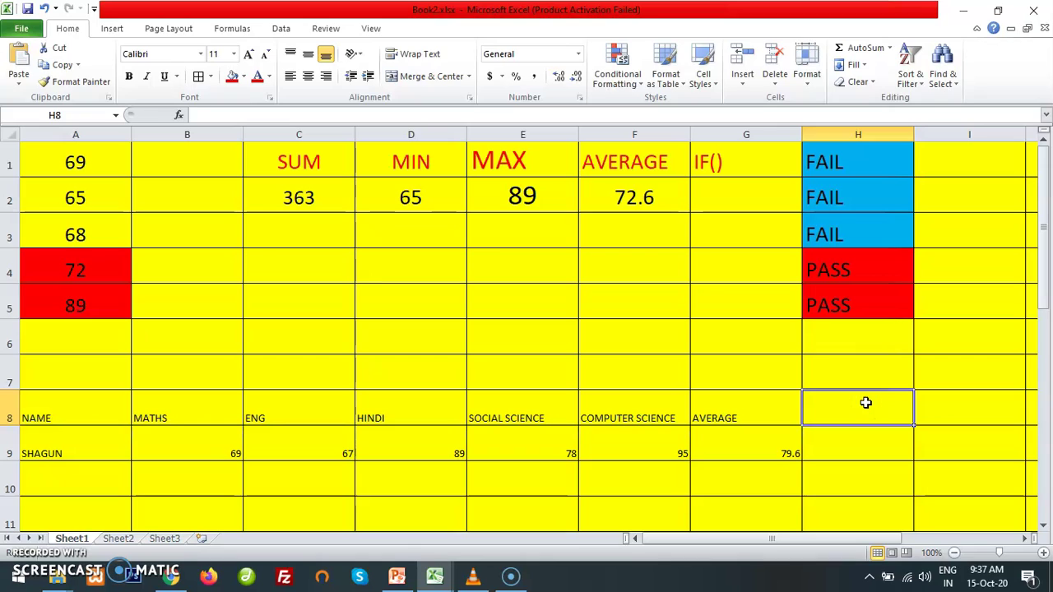
type("RESULT")
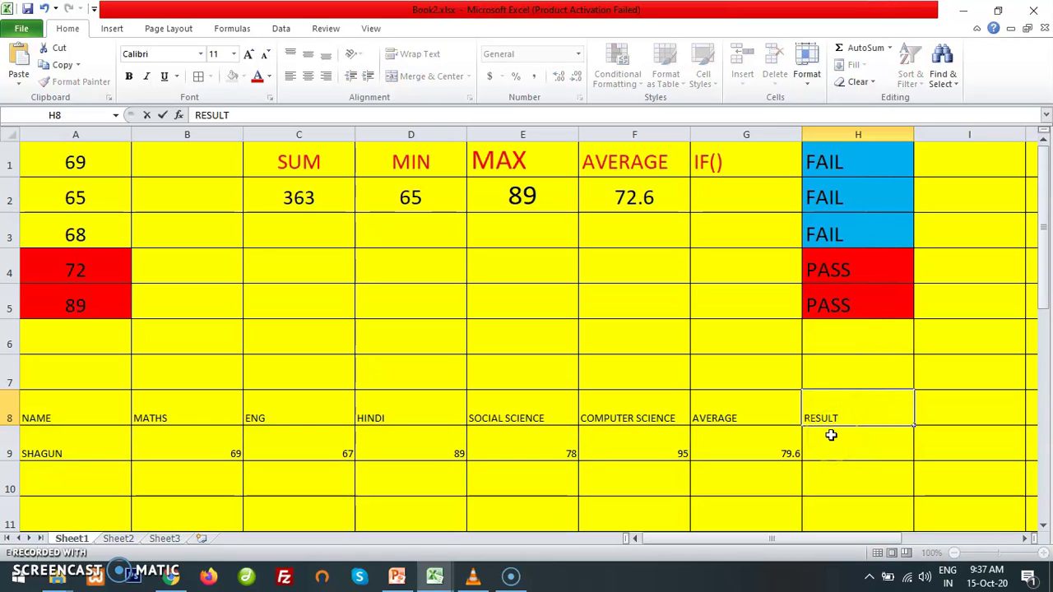
key("BackSpace")
key("BackSpace")
key("BackSpace")
key("BackSpace")
key("BackSpace")
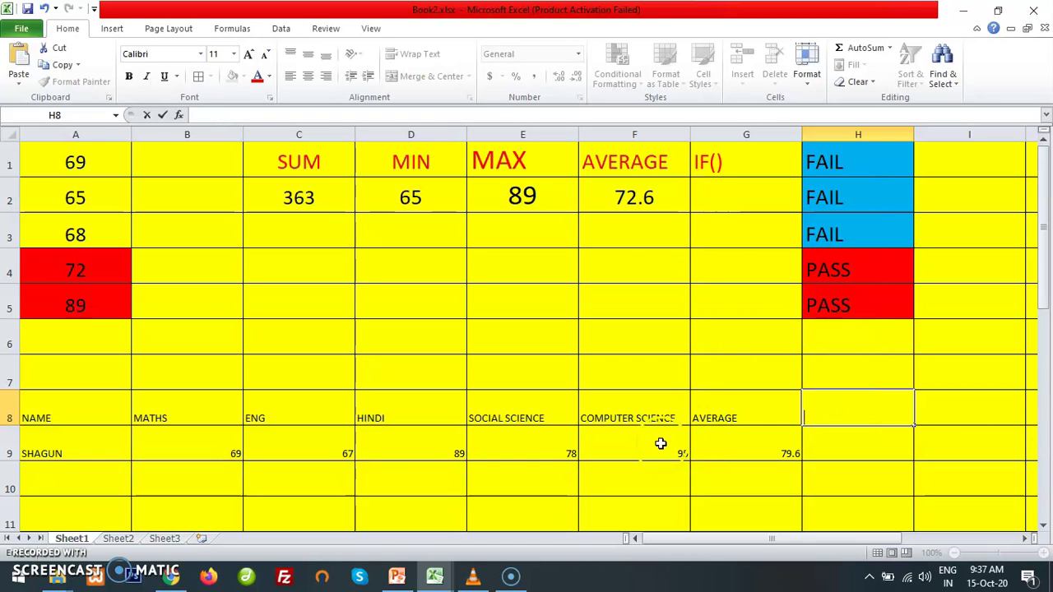
Enter the pass/fail formula =IF(B9>33,"PASS","FAIL") in B10 for the MATHS mark.
left_click(104, 489)
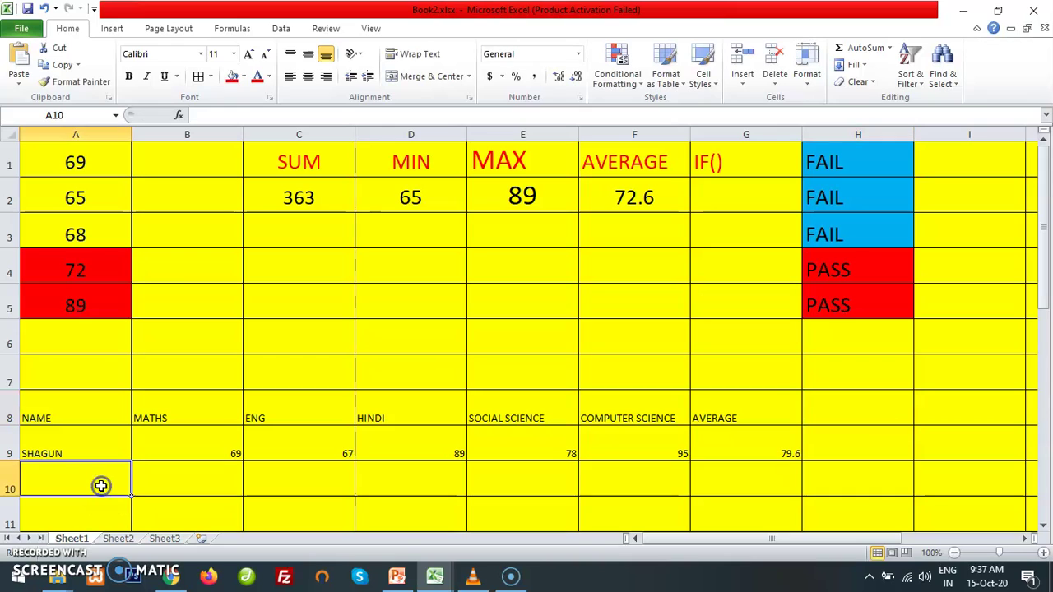
left_click(180, 486)
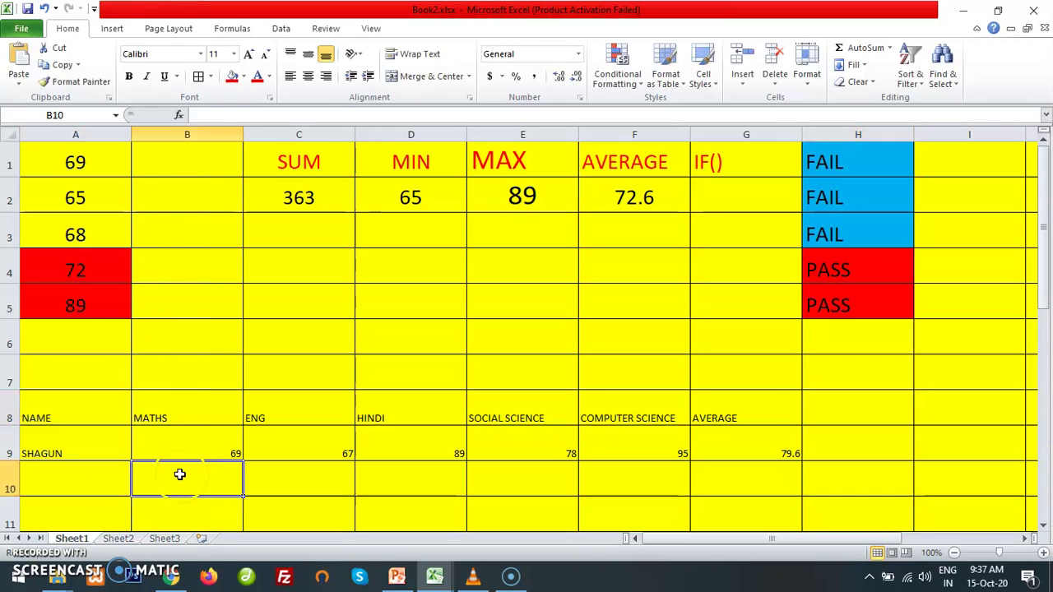
double_click(188, 472)
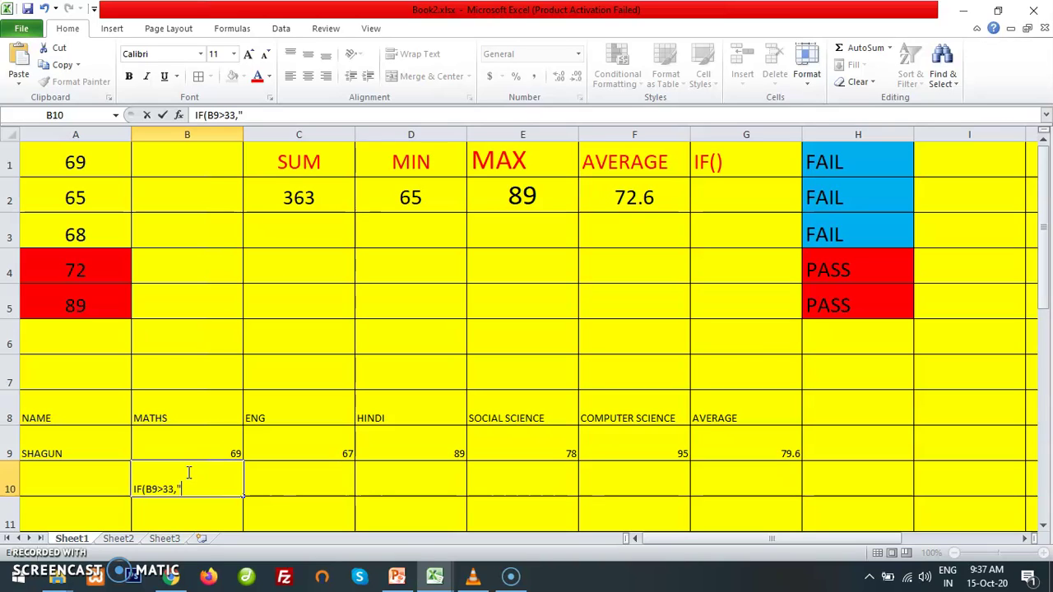
type("PASS\"")
type(",\"FA")
type("IL\"\"")
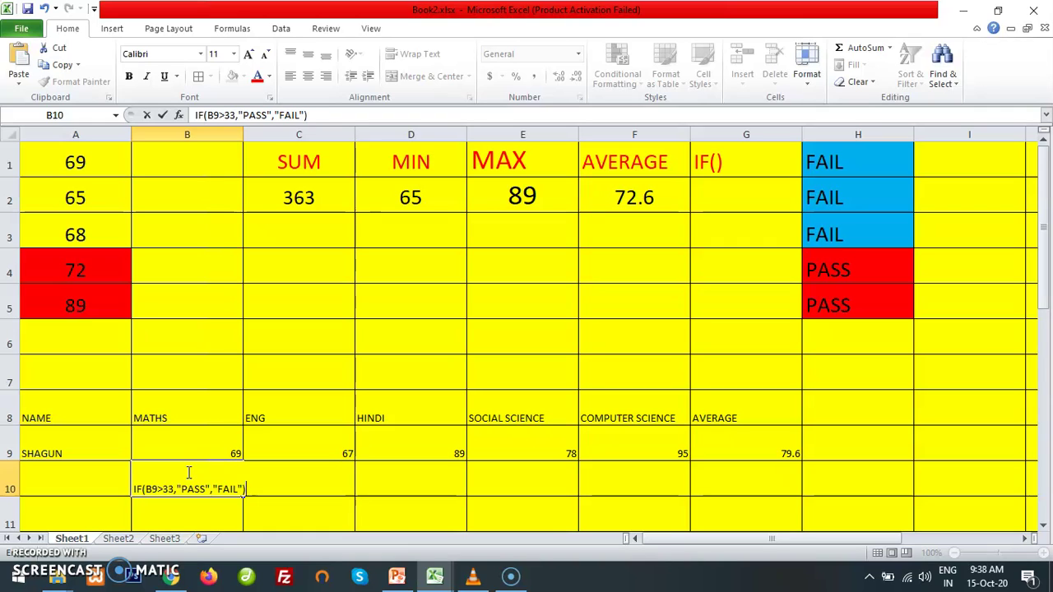
left_click(136, 489)
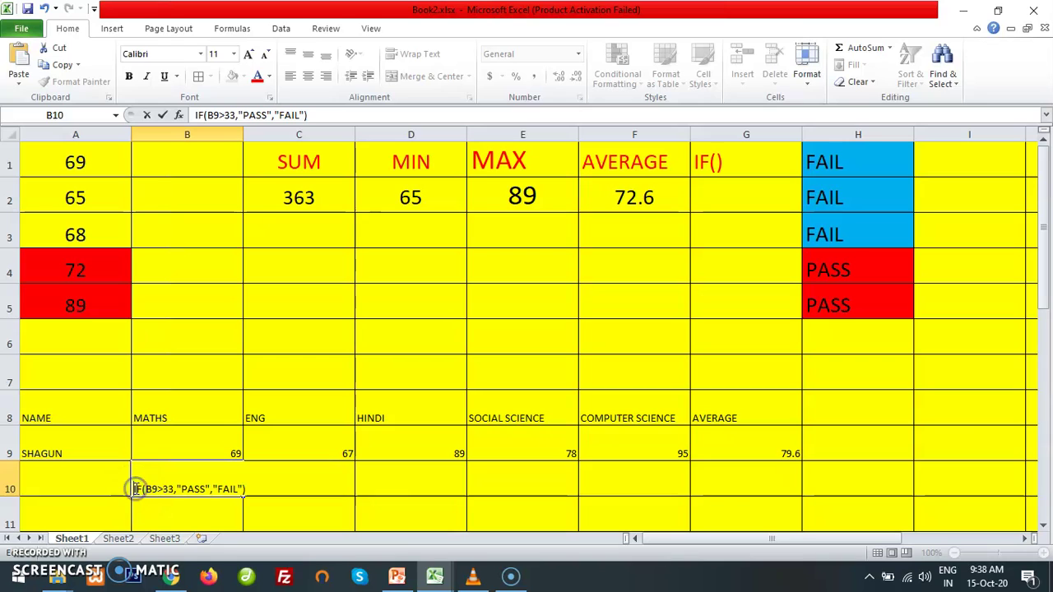
type("=")
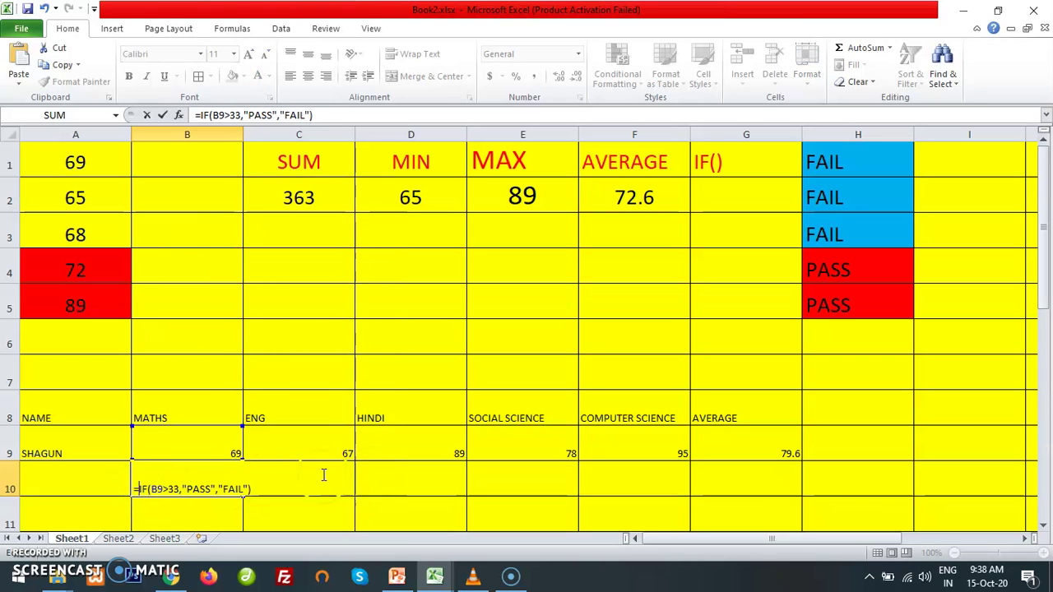
left_click(260, 491)
key("Return")
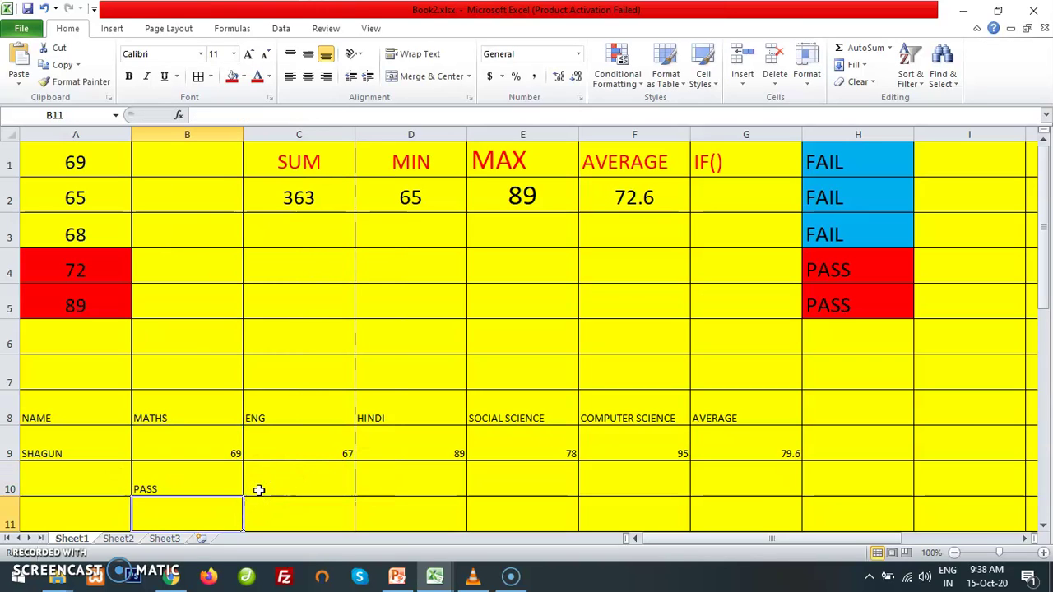
Change the student's MATHS mark in B9 to 30 to test the pass/fail formula.
left_click(212, 483)
left_click(222, 448)
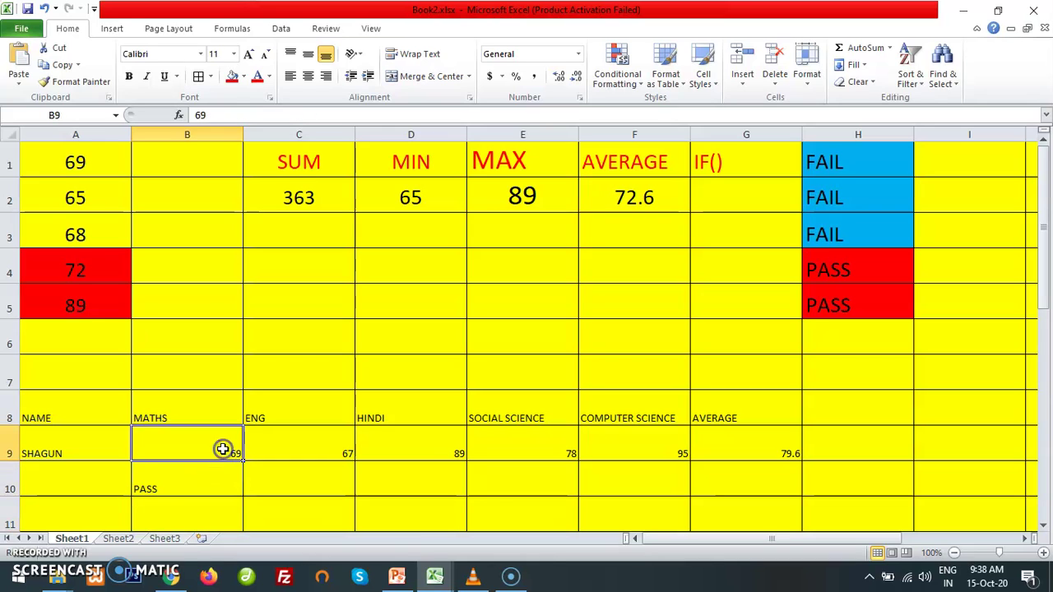
key("BackSpace")
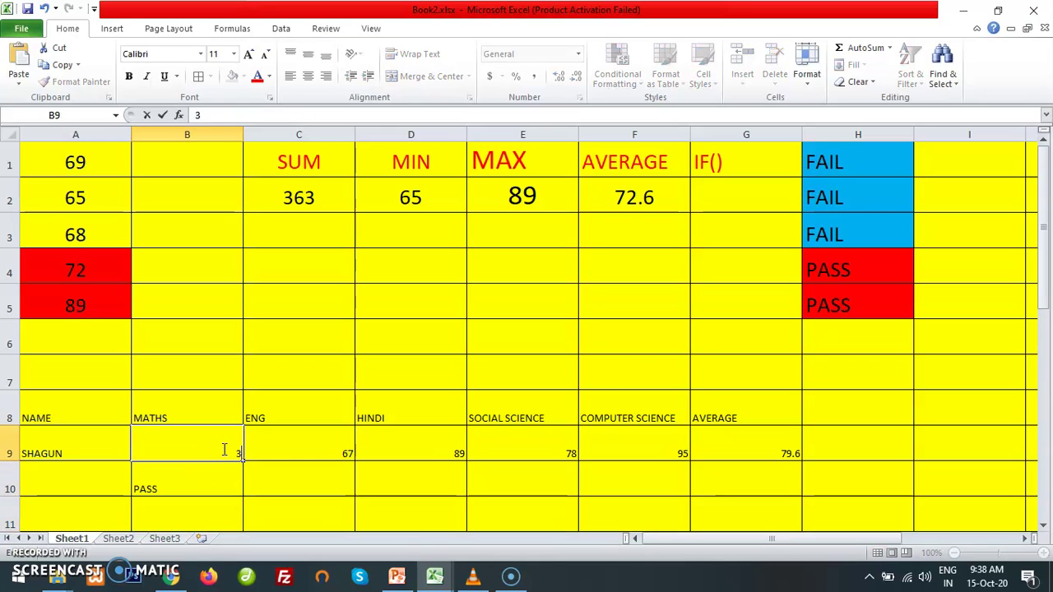
left_click(211, 487)
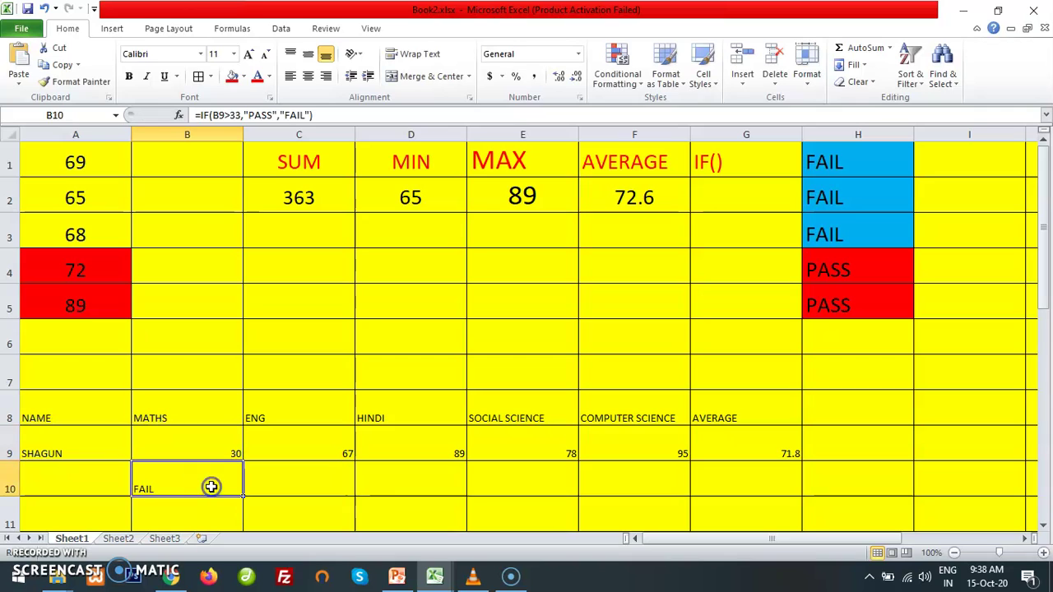
Fill the IF formula from B10 across to G10 to cover the remaining subjects and the average.
left_click(211, 448)
left_click(210, 475)
left_click_drag(243, 494, 766, 483)
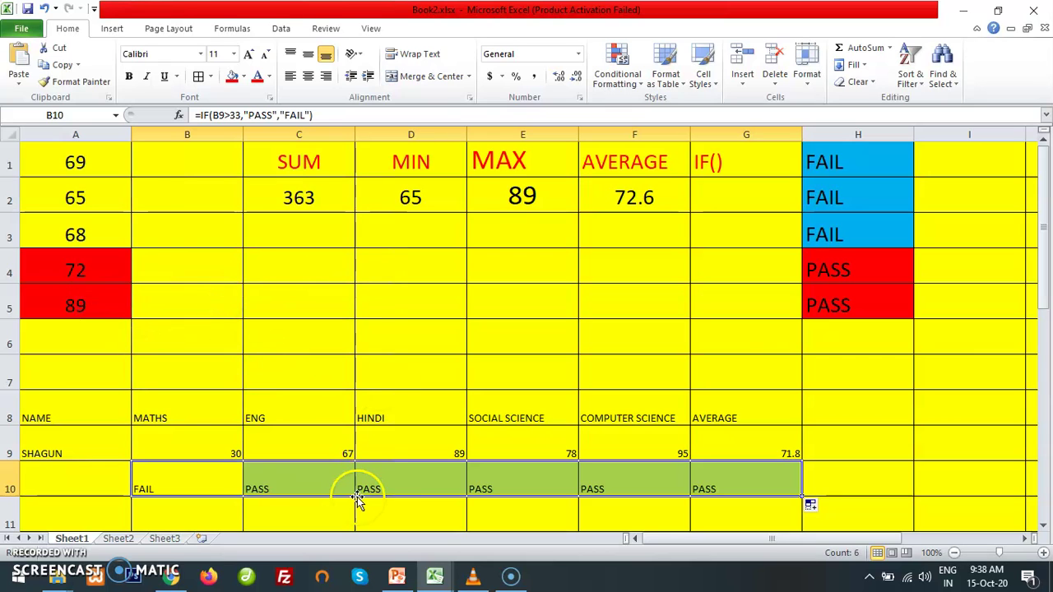
Switch to the Excel Functions presentation in PowerPoint.
left_click(396, 575)
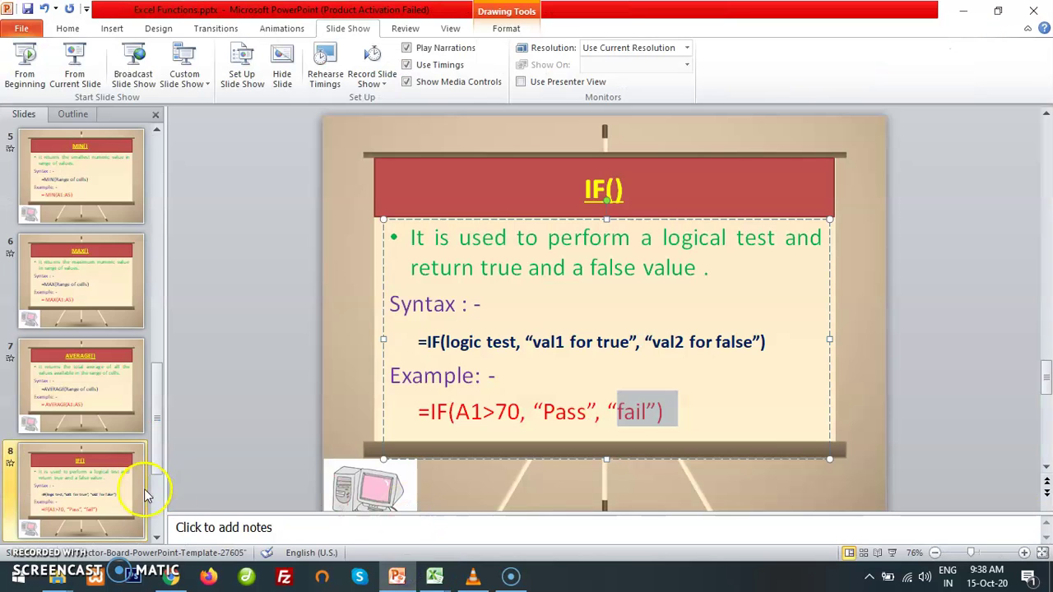